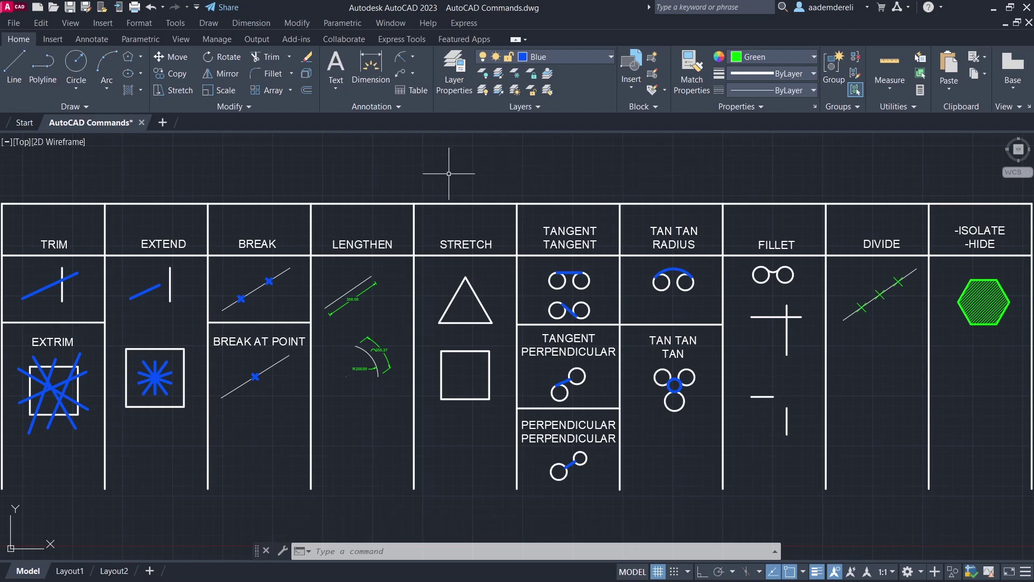
Turn on Clean Screen and zoom in on the TRIM and EXTEND cells
key("ctrl+0")
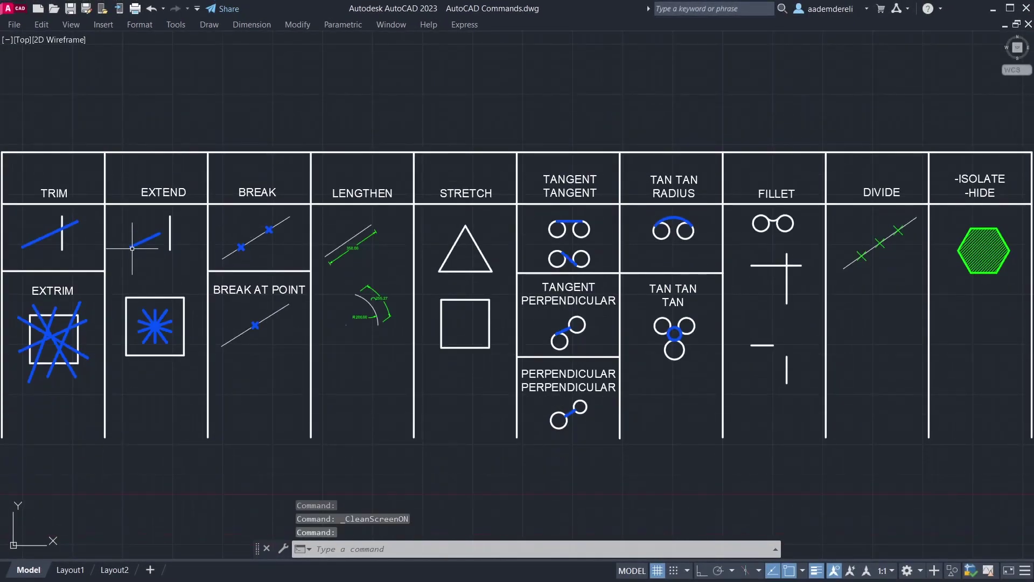
scroll(125, 249, "up", 5)
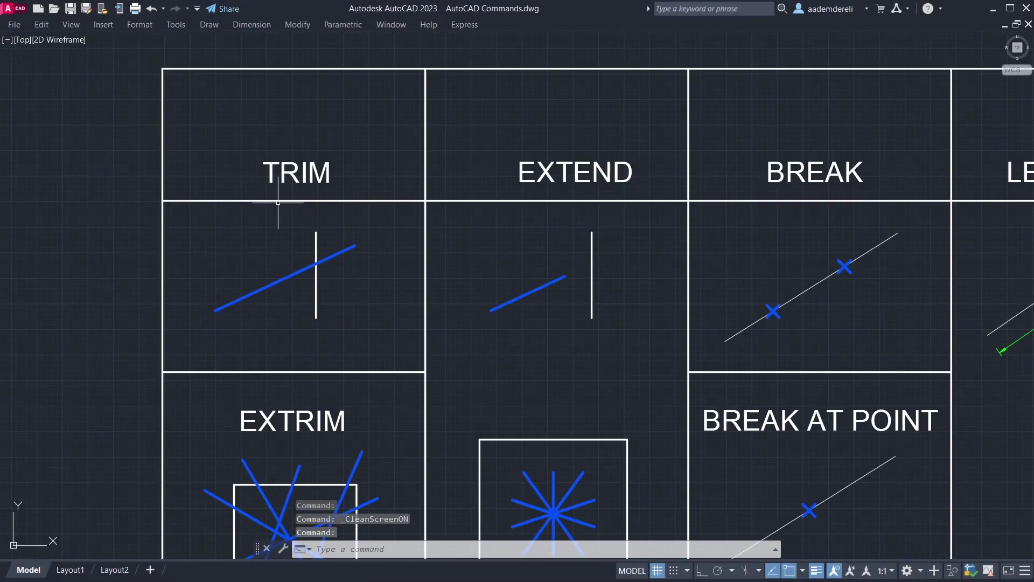
Trim the TRIM cell's blue line back to the white vertical line with a fence
middle_click_drag(277, 204, 298, 238)
type("TR")
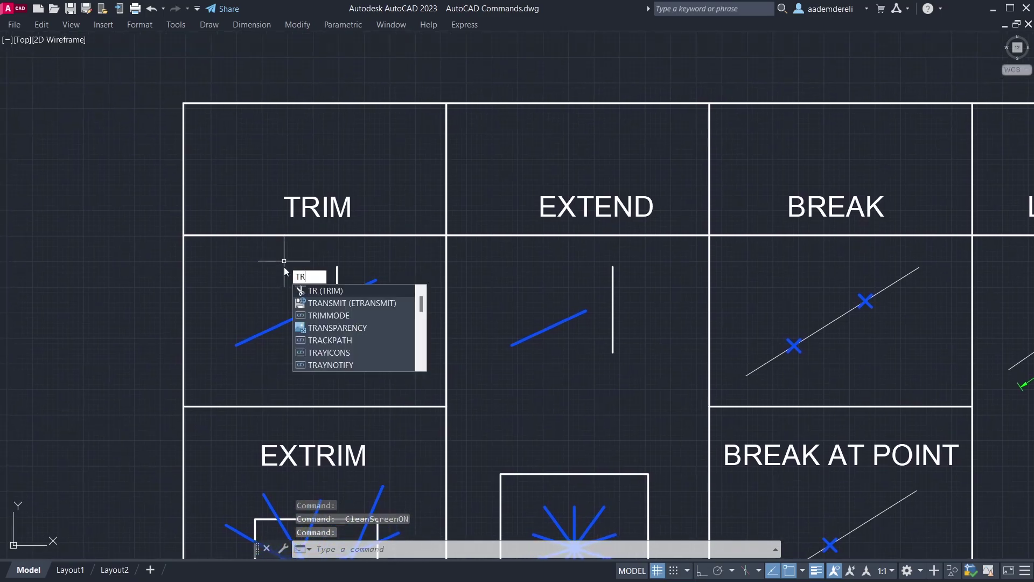
left_click(338, 291)
left_click_drag(350, 273, 365, 300)
key("Return")
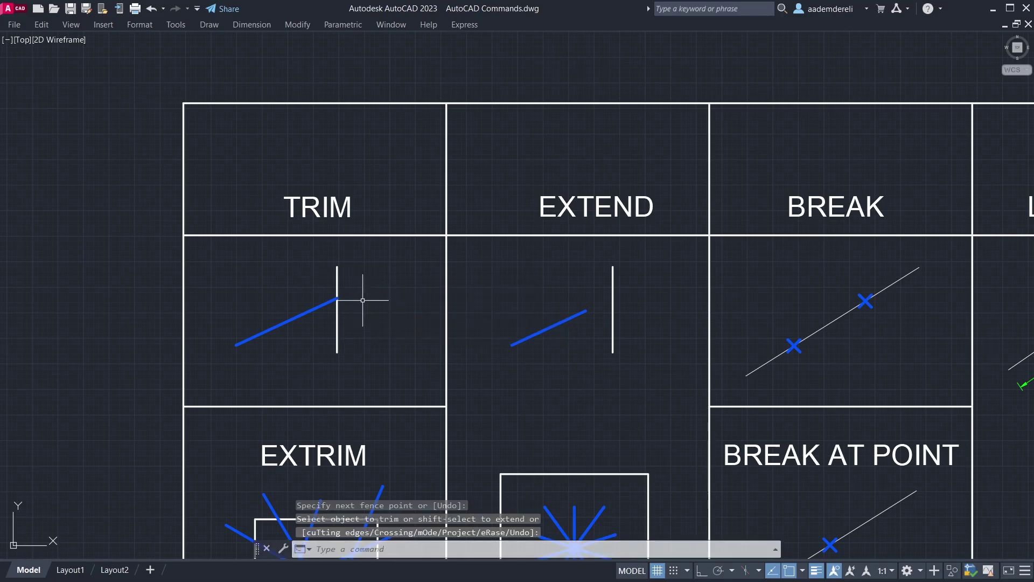
mouse_move(352, 364)
middle_mouse_down()
mouse_move(326, 201)
mouse_move(339, 118)
middle_mouse_up()
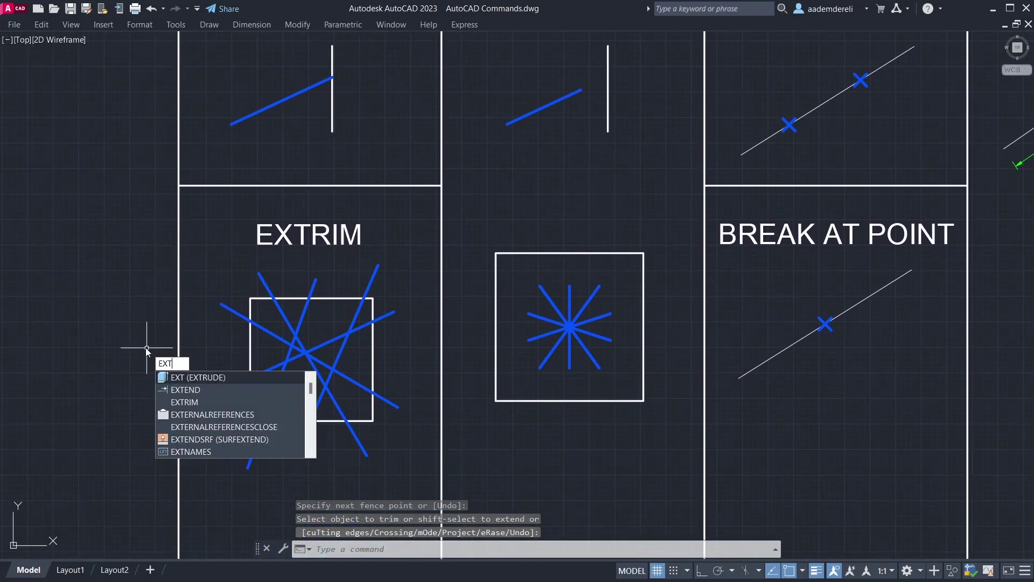
Use EXTRIM with the square as cutting edge to remove all blue lines outside it
left_click(228, 403)
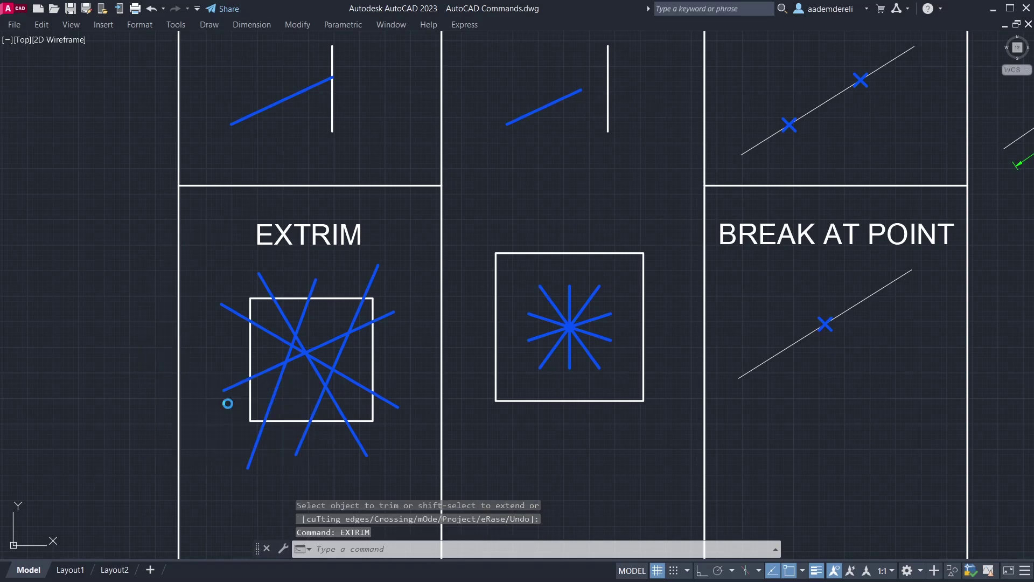
left_click(342, 298)
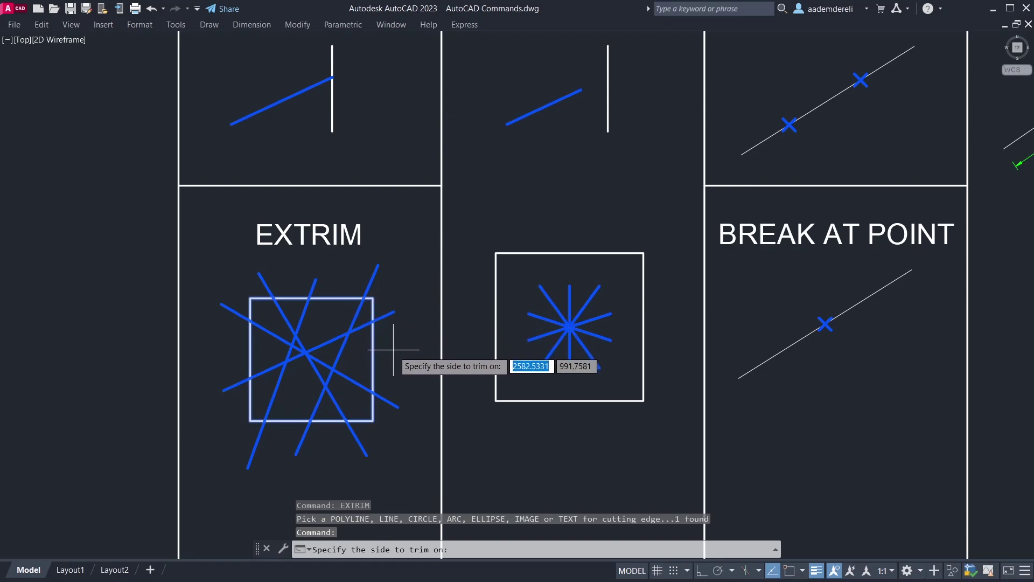
left_click(393, 350)
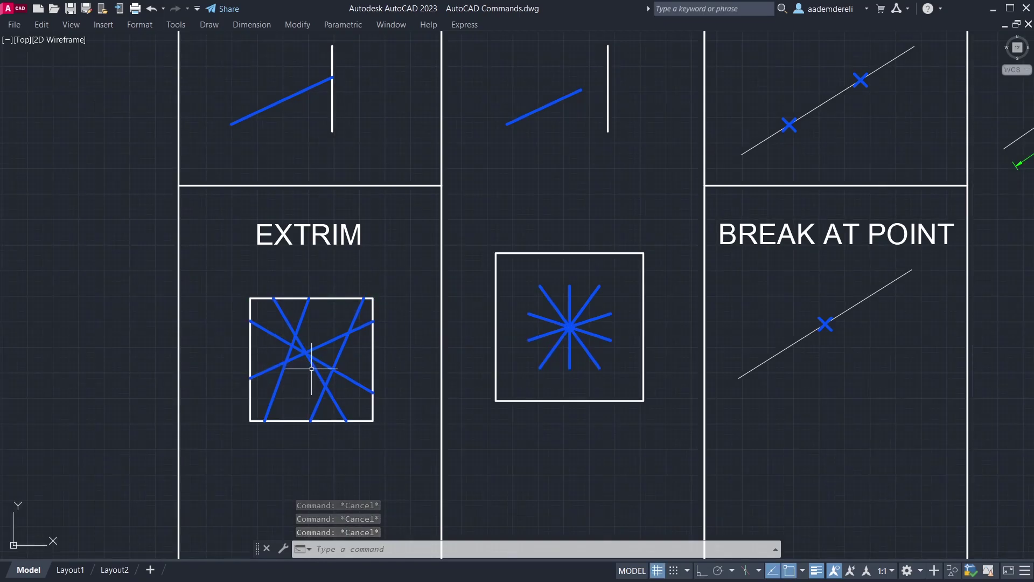
Extend the EXTEND cell's blue line so it meets the white vertical line
mouse_move(532, 156)
middle_mouse_down()
mouse_move(474, 286)
mouse_move(404, 360)
middle_mouse_up()
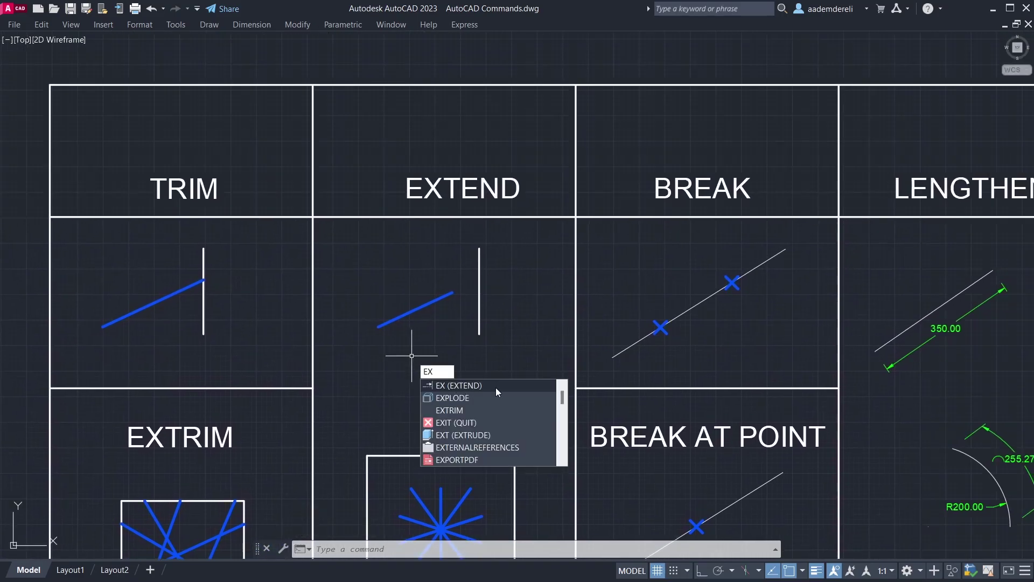
left_click(499, 387)
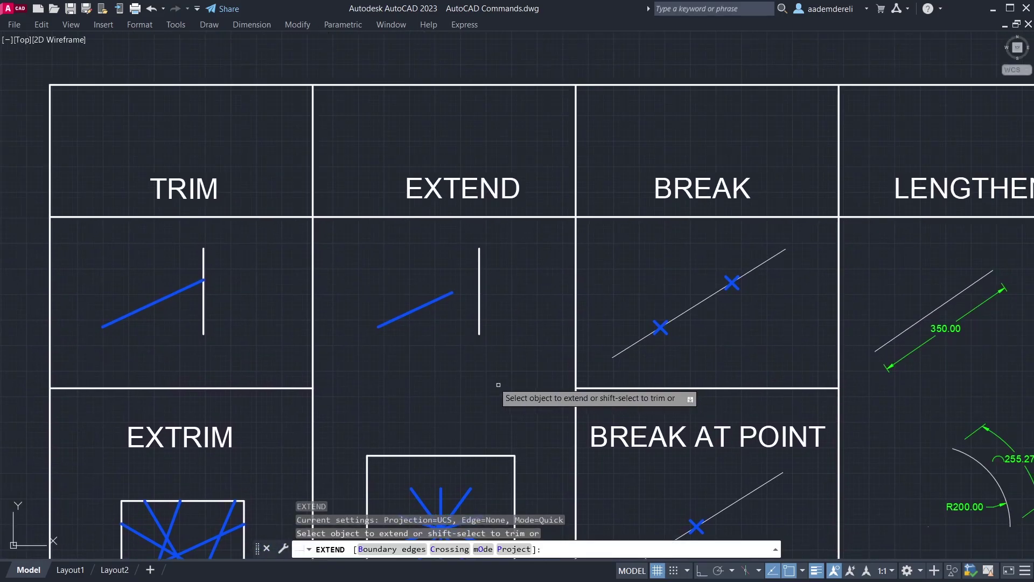
left_click(437, 268)
key("Return")
key("Return")
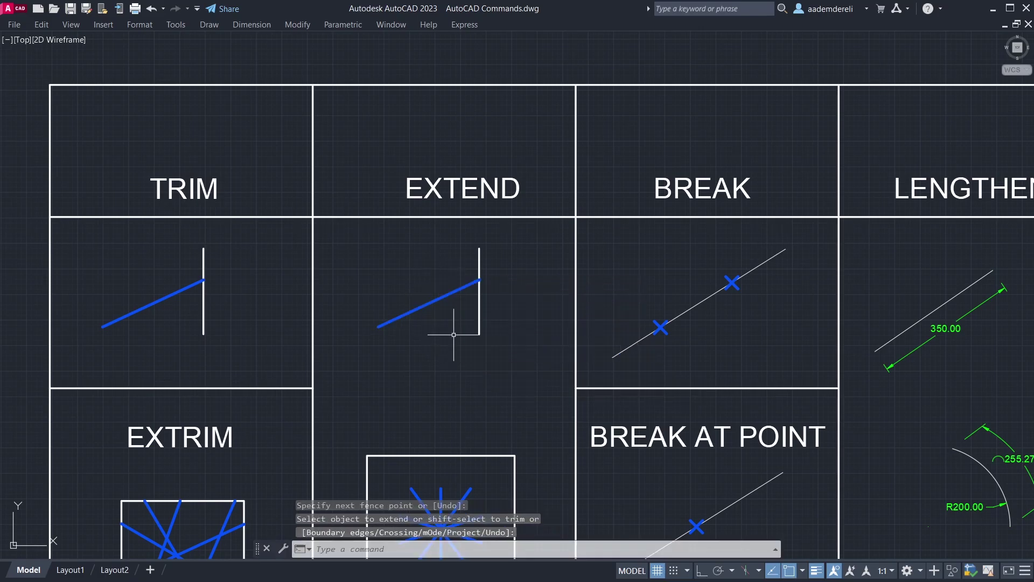
Extend every line of the blue star out to the square using a crossing window
mouse_move(448, 417)
middle_mouse_down()
mouse_move(422, 242)
mouse_move(432, 216)
middle_mouse_up()
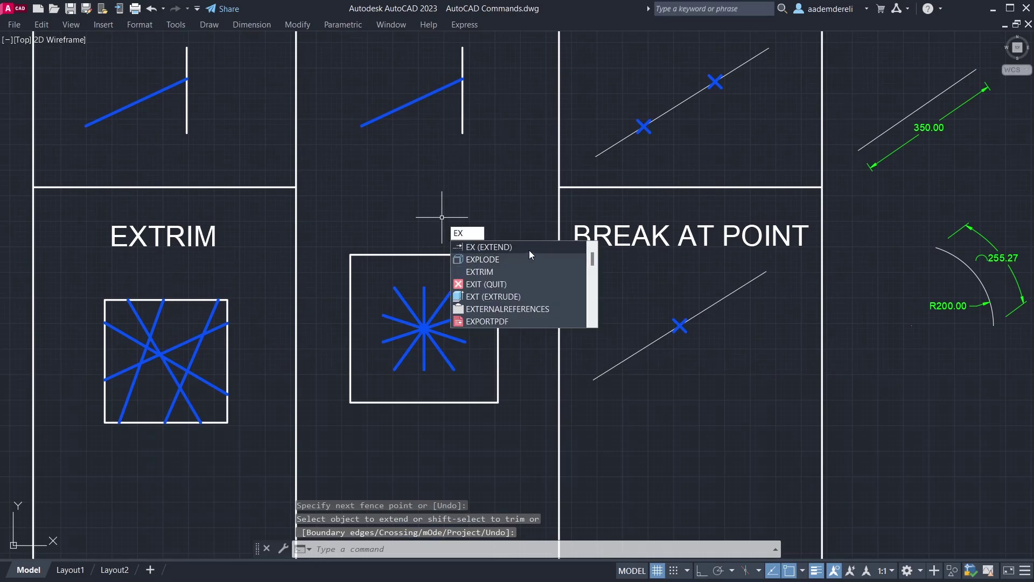
type("EX")
left_click(532, 247)
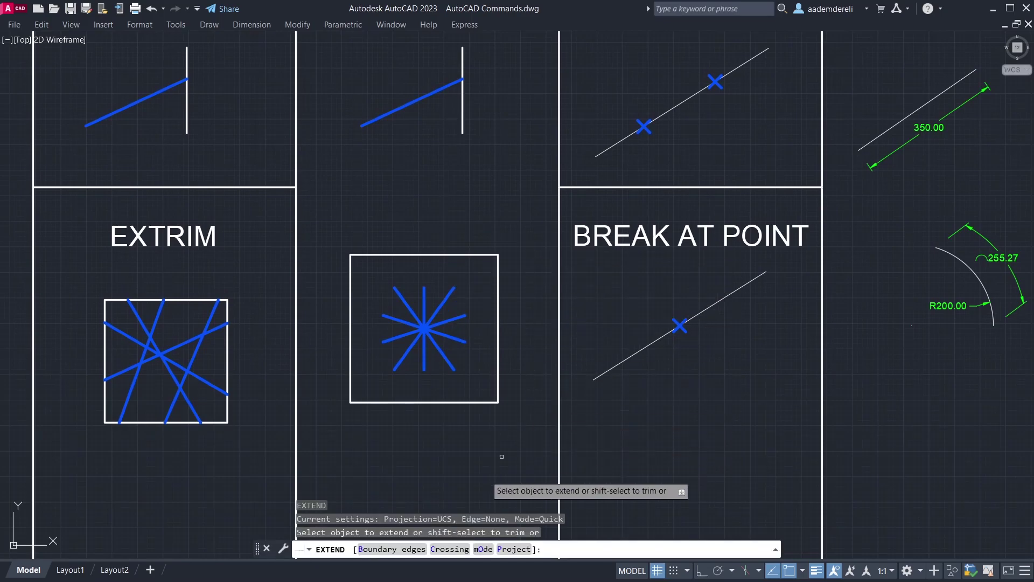
left_click(456, 550)
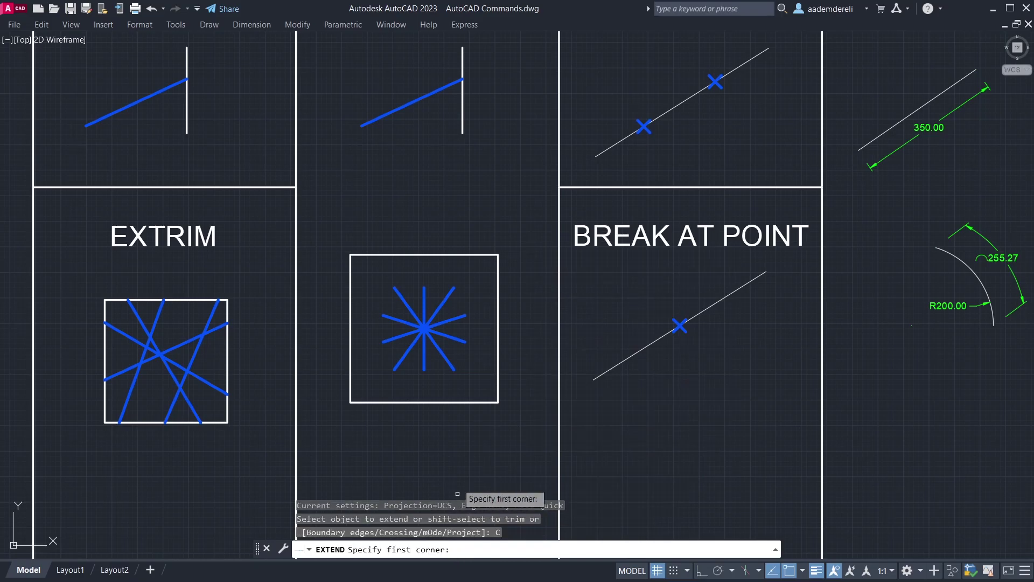
left_click(457, 303)
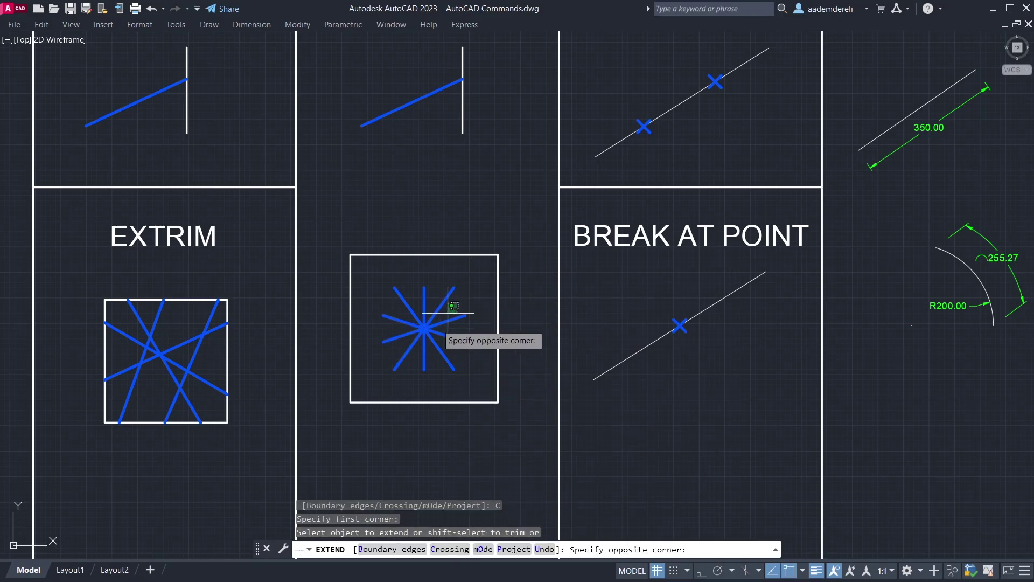
left_click(391, 356)
key("Return")
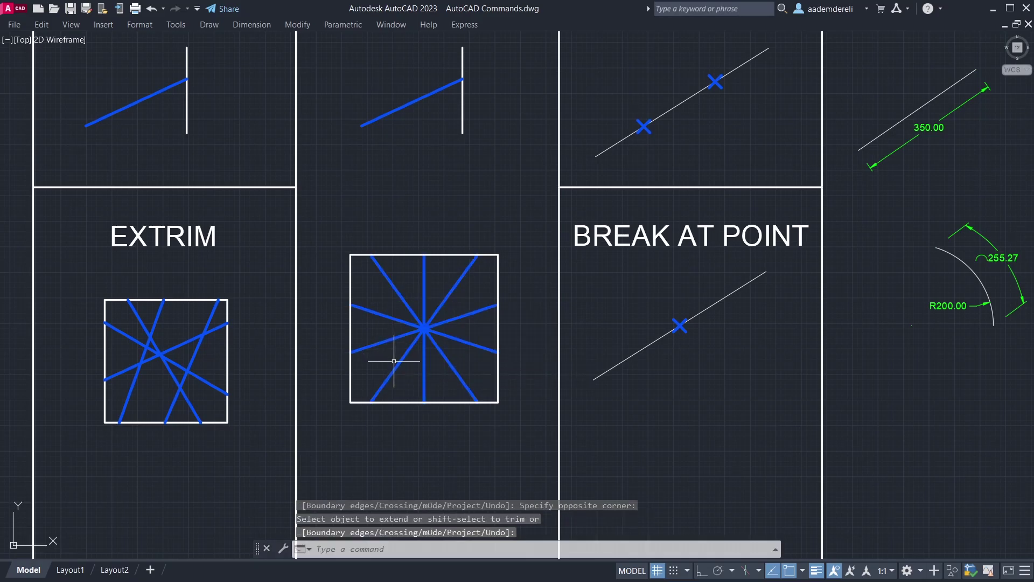
Break the BREAK cell's line, removing the segment between its two blue X marks
mouse_move(604, 159)
middle_mouse_down()
mouse_move(614, 134)
mouse_move(437, 316)
middle_mouse_up()
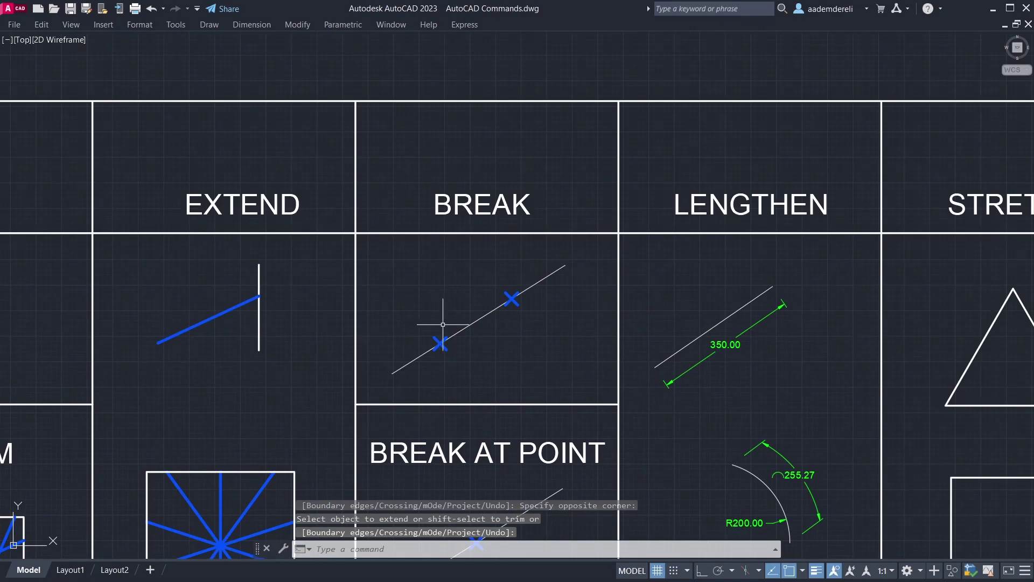
type("BREAKUP")
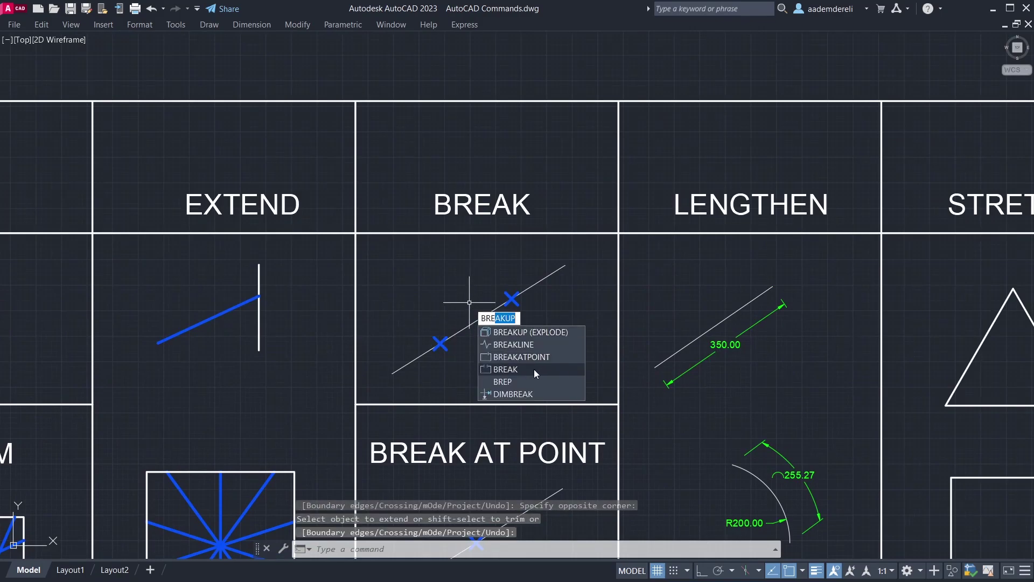
left_click(535, 370)
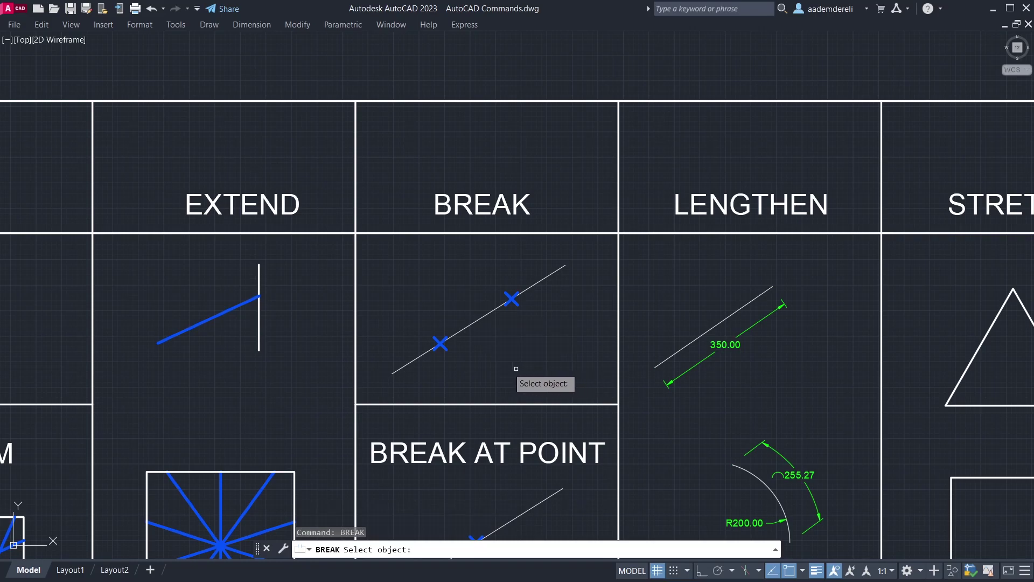
left_click(456, 333)
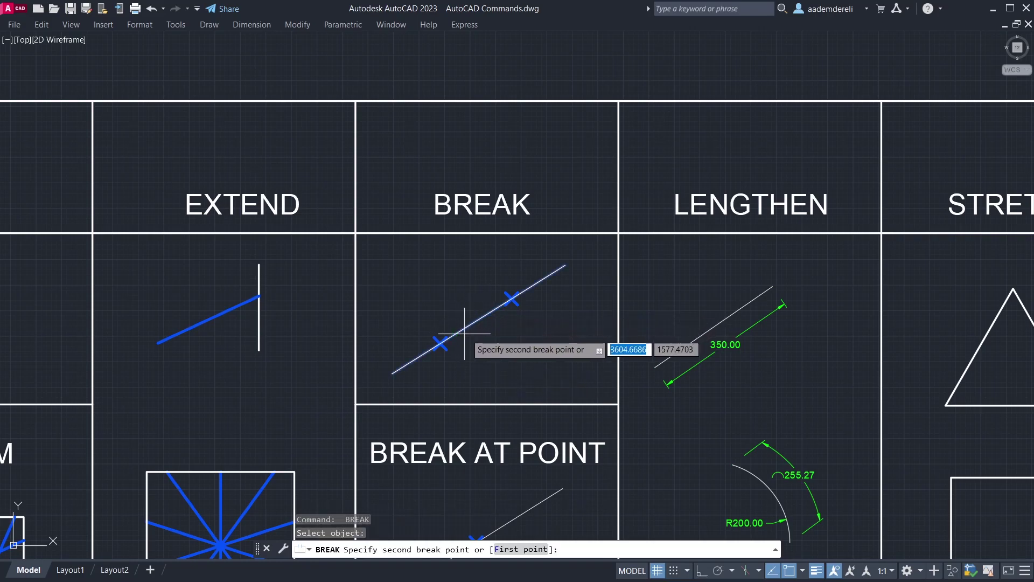
left_click(536, 549)
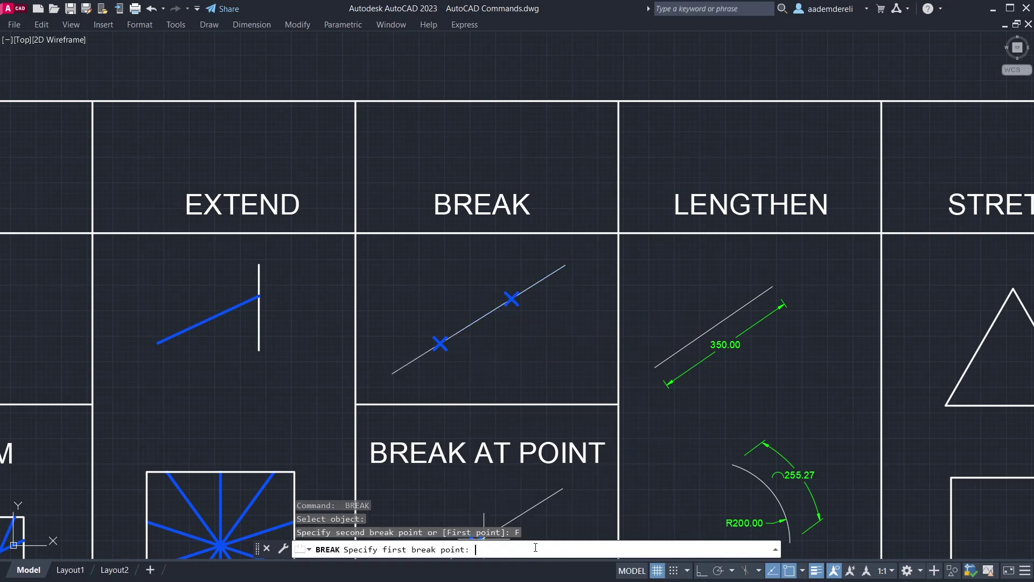
left_click(440, 343)
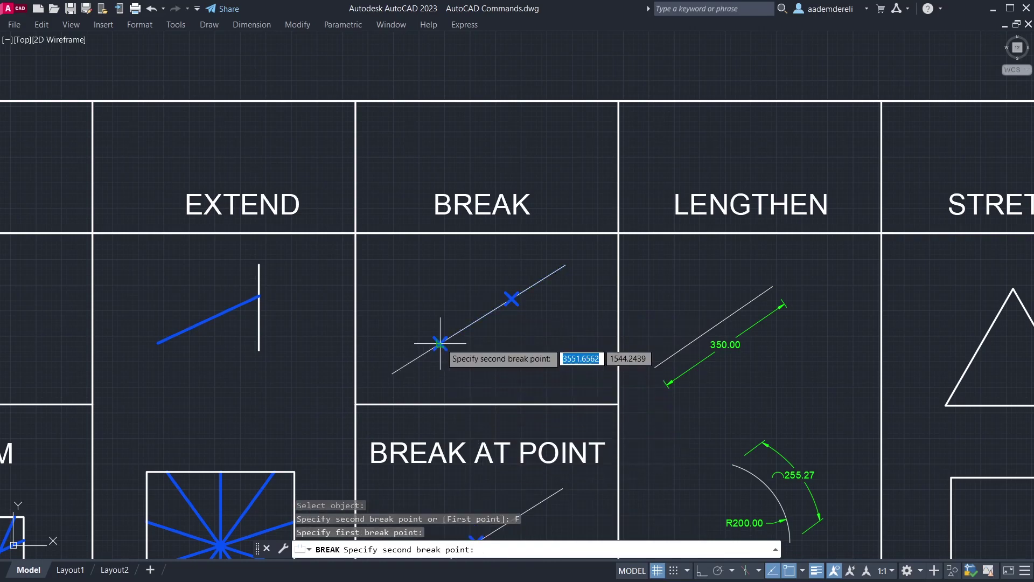
left_click(512, 297)
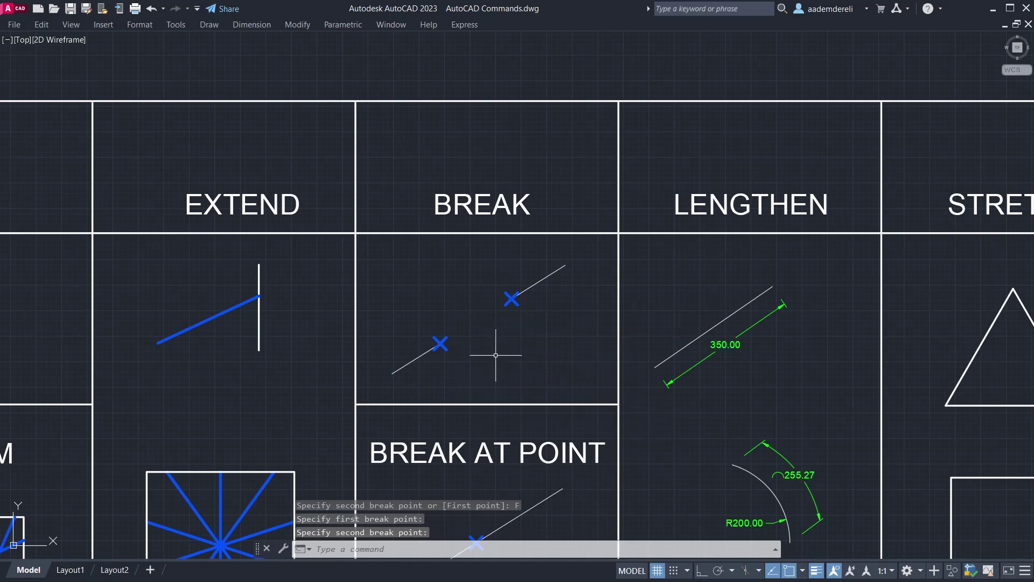
Select the BREAK AT POINT line and try its midpoint and end grips, cancelling each
mouse_move(493, 402)
middle_mouse_down()
mouse_move(474, 254)
mouse_move(487, 240)
middle_mouse_up()
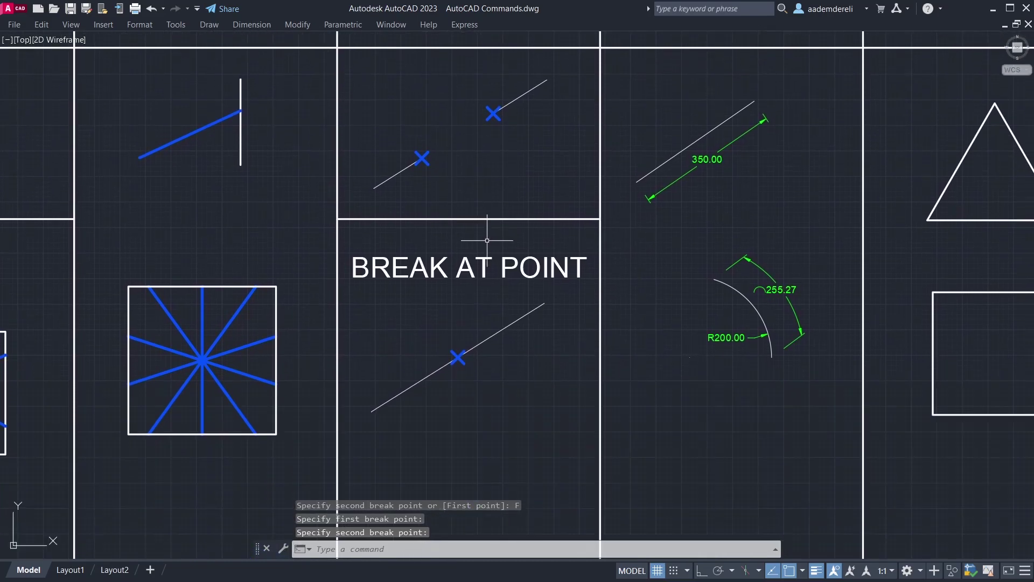
left_click(502, 331)
left_click(457, 357)
key("Escape")
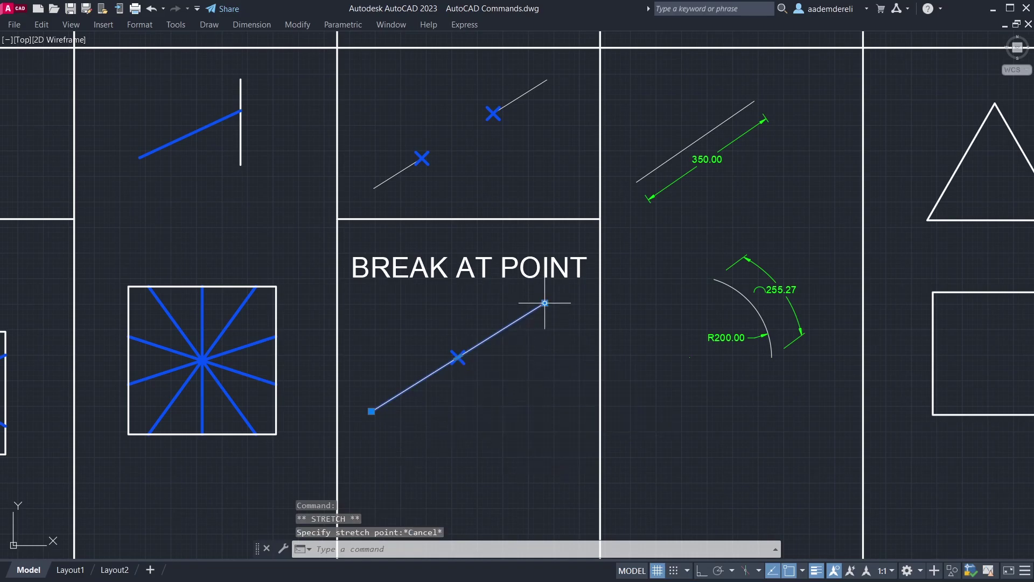
left_click(545, 303)
key("Escape")
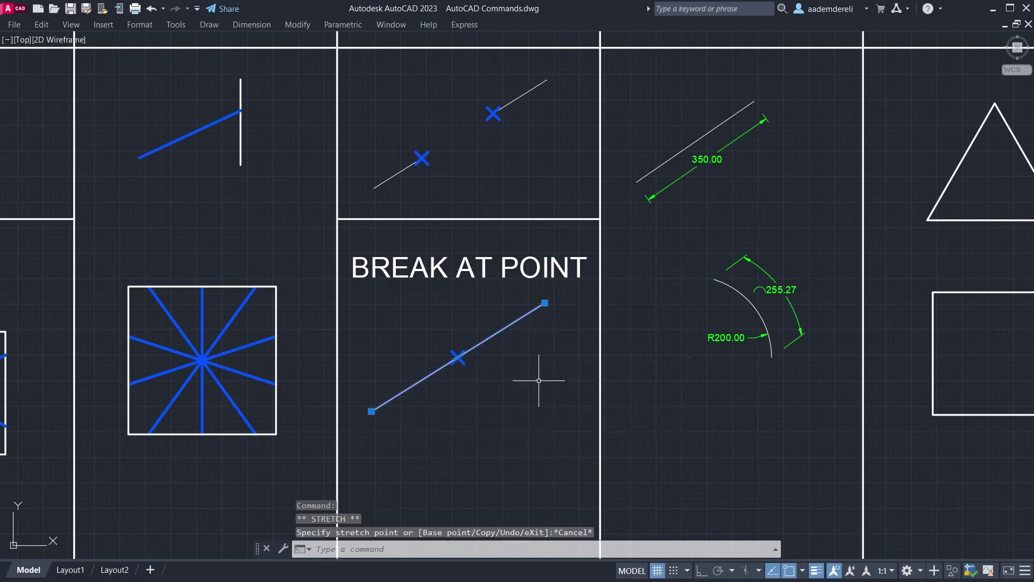
Split the BREAK AT POINT line into two pieces at the blue X
key("Escape")
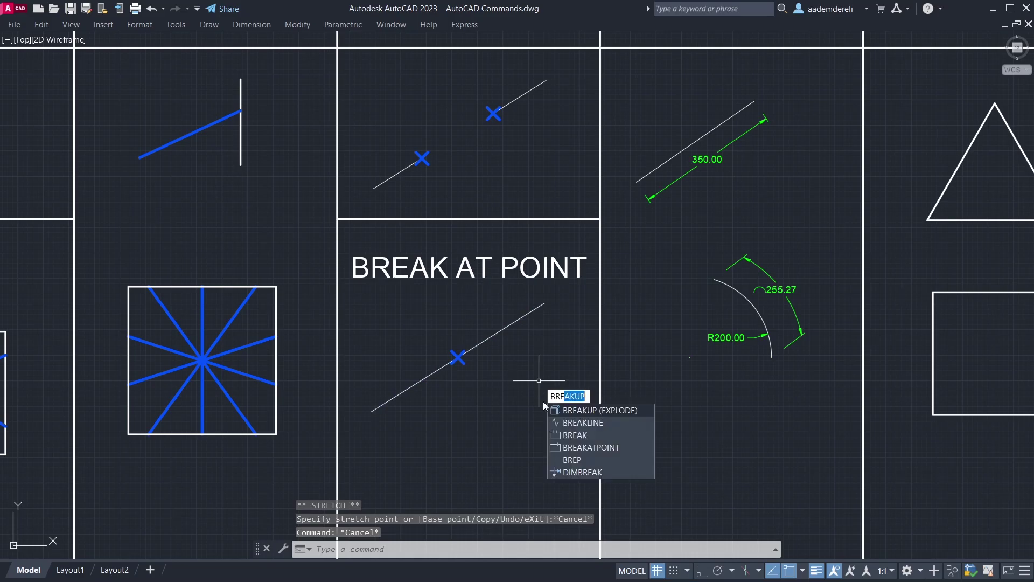
left_click(631, 447)
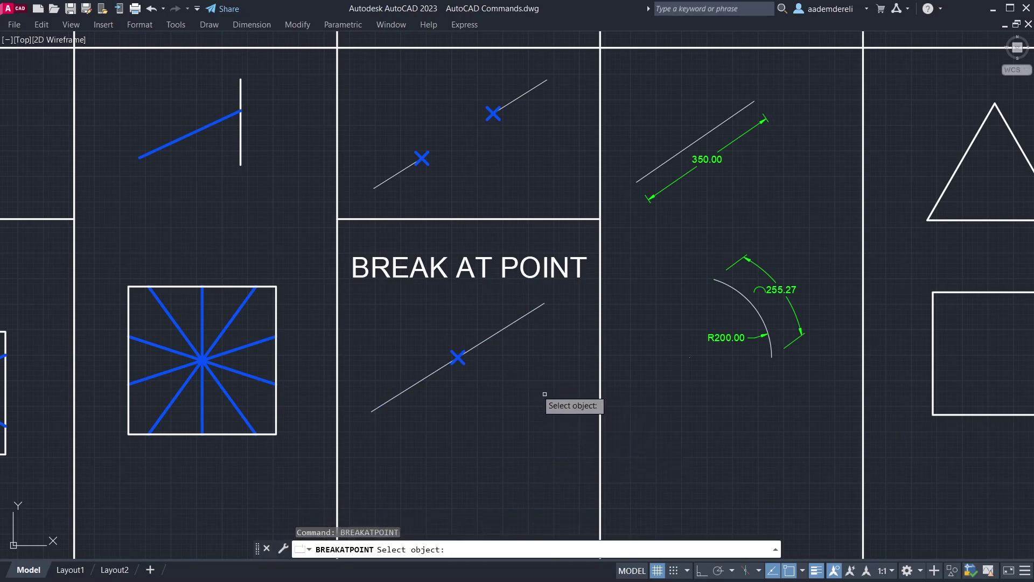
left_click(495, 334)
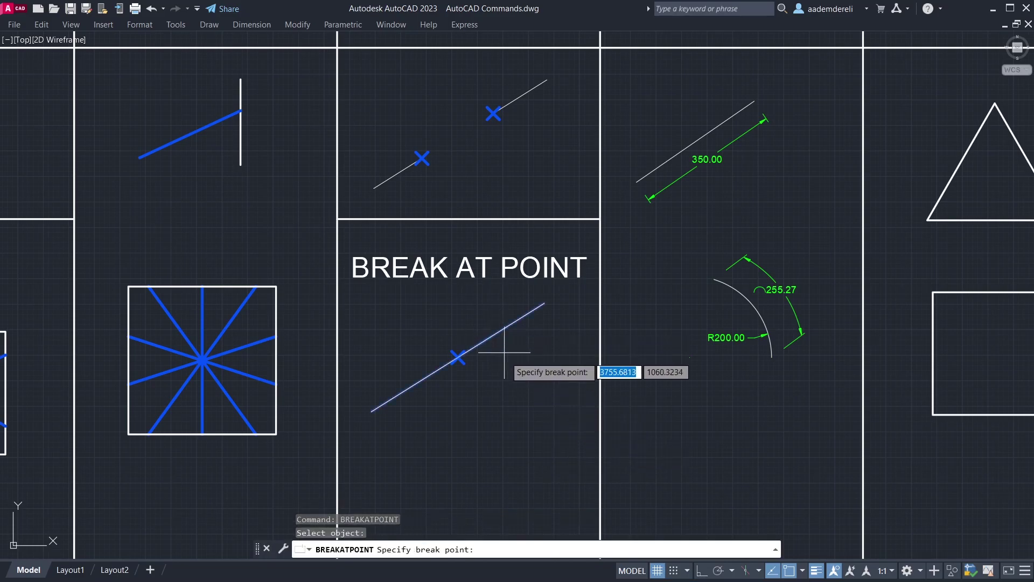
left_click(458, 357)
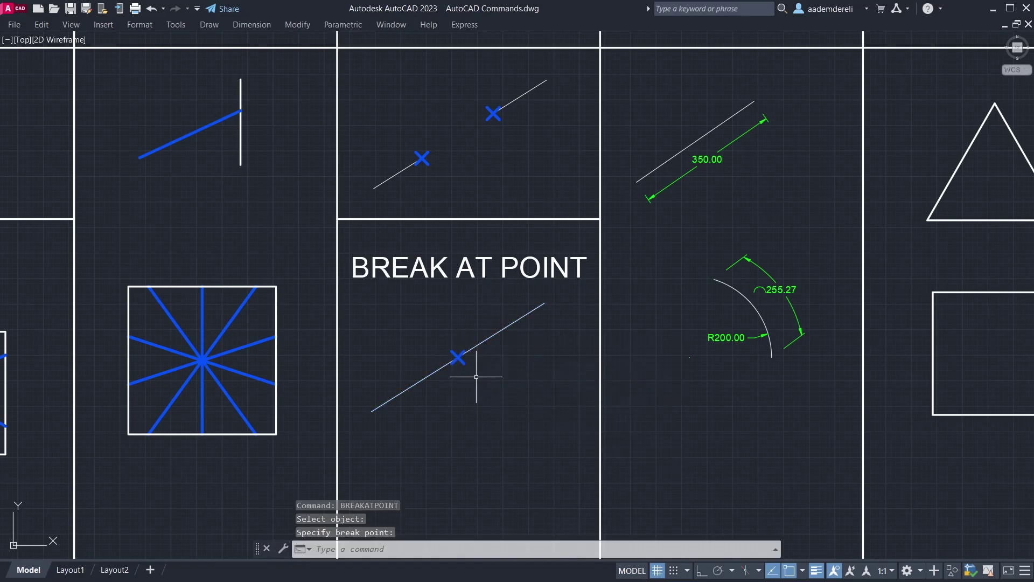
Select the upper broken piece and test its end and midpoint grips, then cancel
left_click(526, 362)
left_click(492, 328)
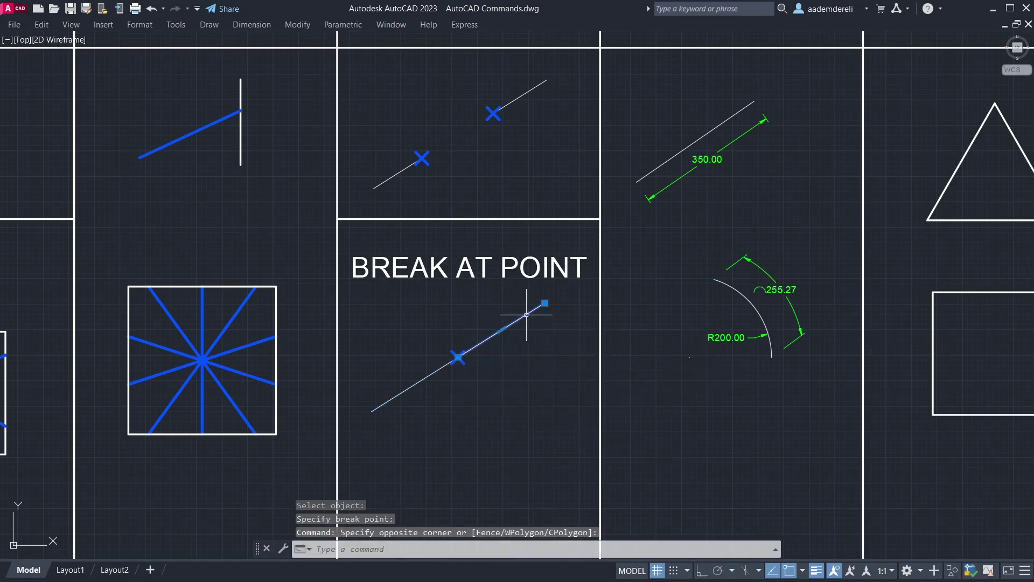
left_click(545, 303)
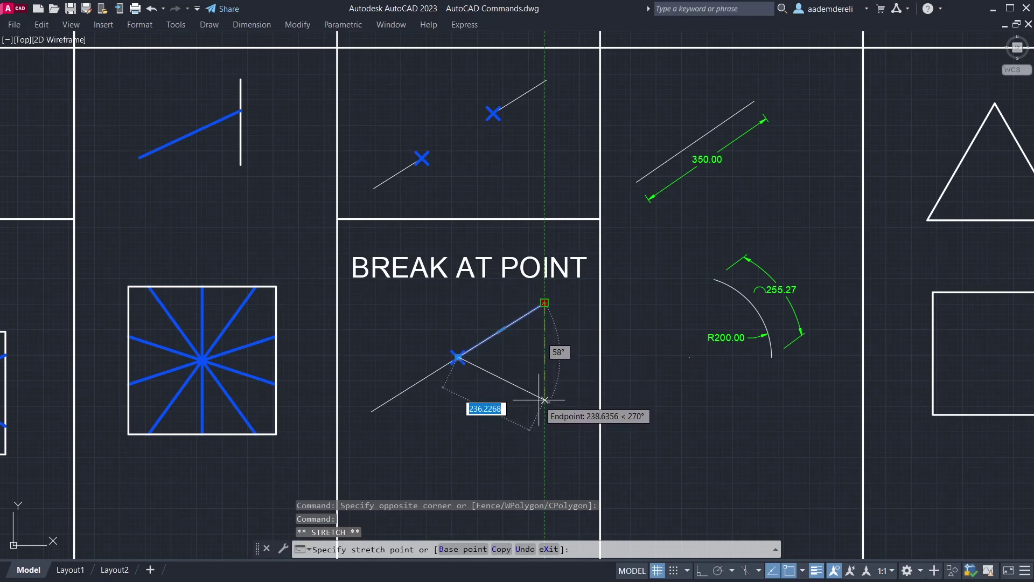
key("Escape")
left_click(501, 329)
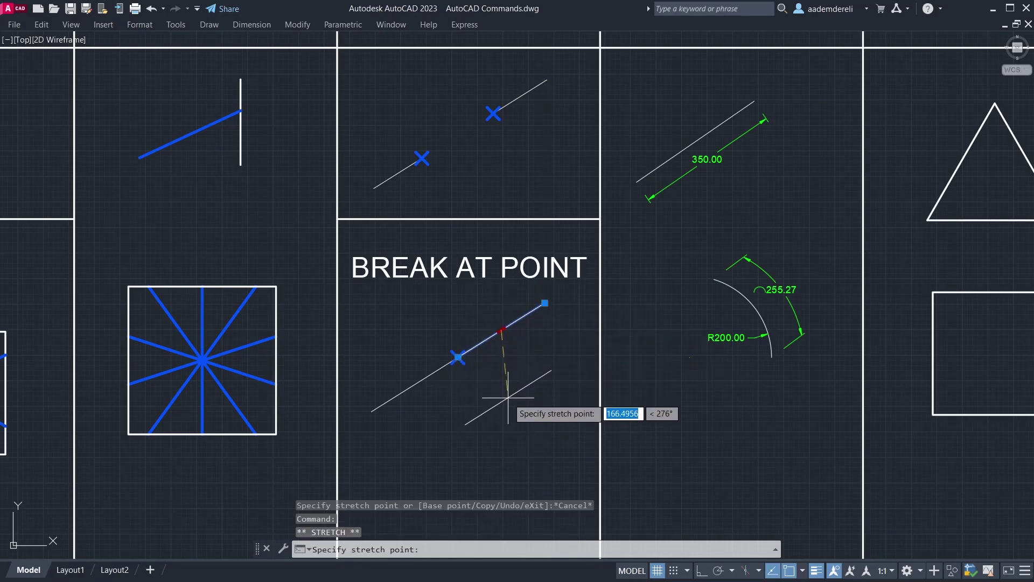
key("Down")
key("Escape")
key("Escape")
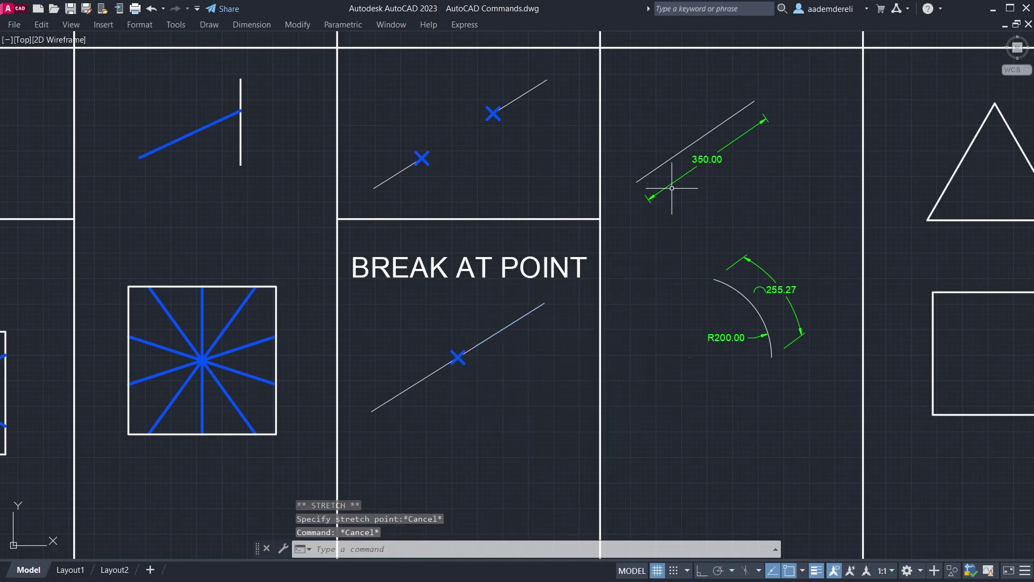
Zoom to the LENGTHEN cell and start LENGTHEN with a delta length of 50
mouse_move(674, 183)
middle_mouse_down()
mouse_move(668, 173)
mouse_move(503, 282)
mouse_move(412, 252)
middle_mouse_up()
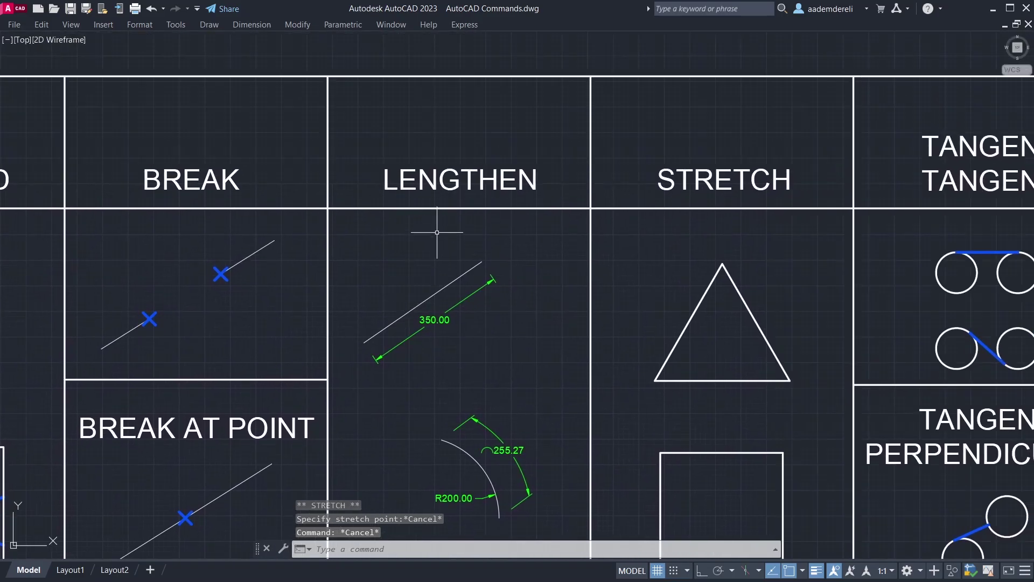
scroll(406, 312, "up", 2)
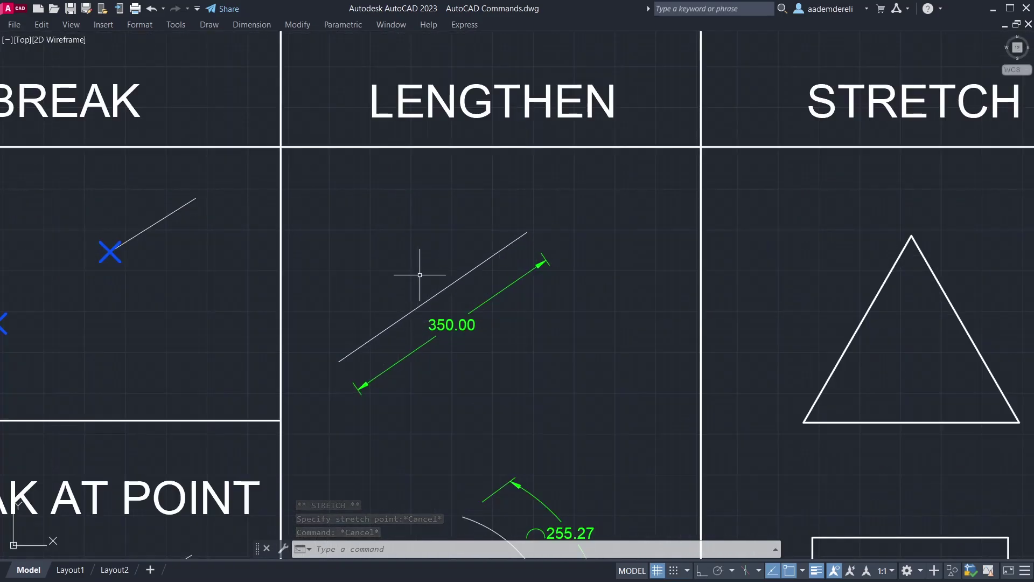
type("l")
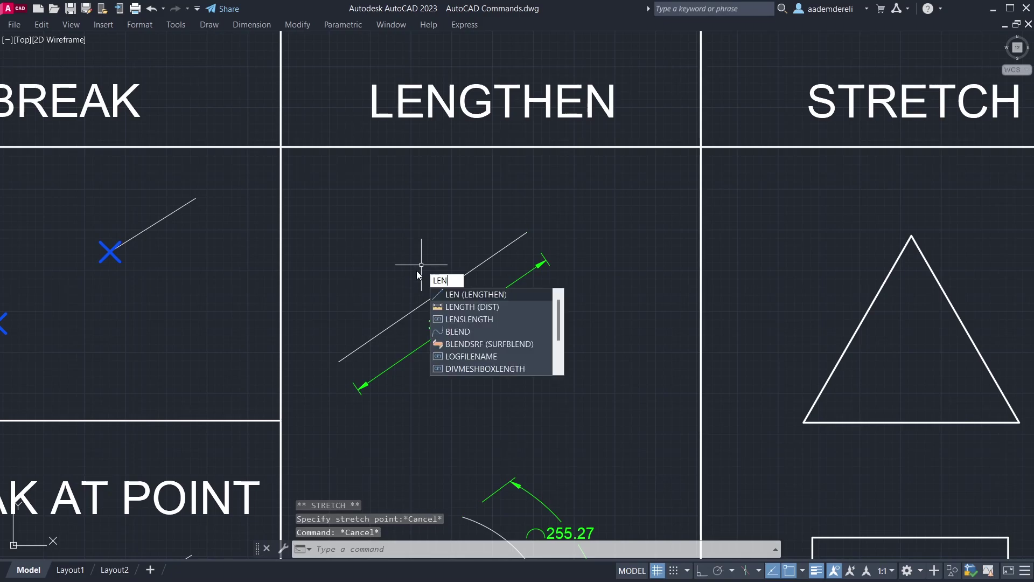
left_click(512, 293)
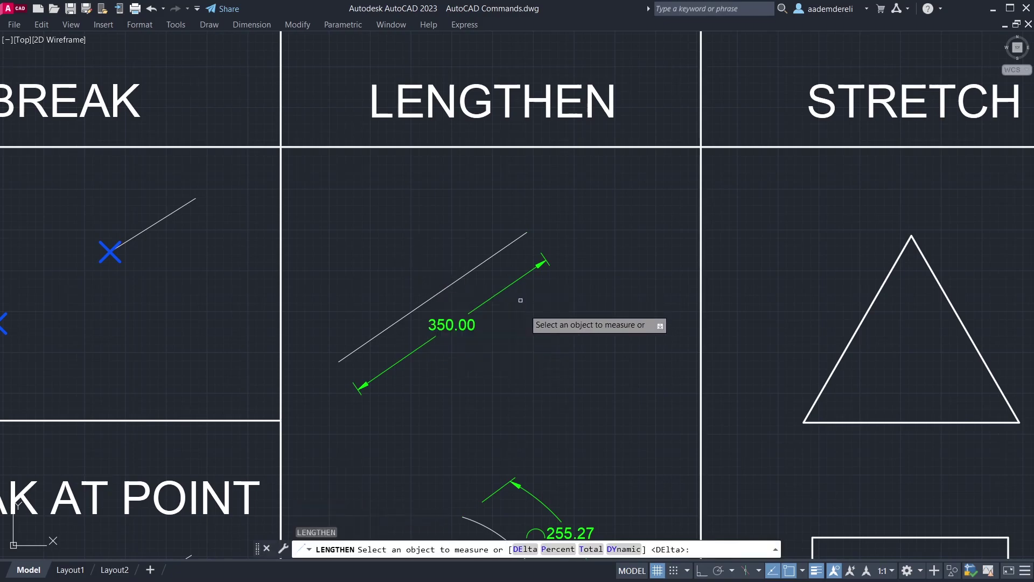
left_click(525, 548)
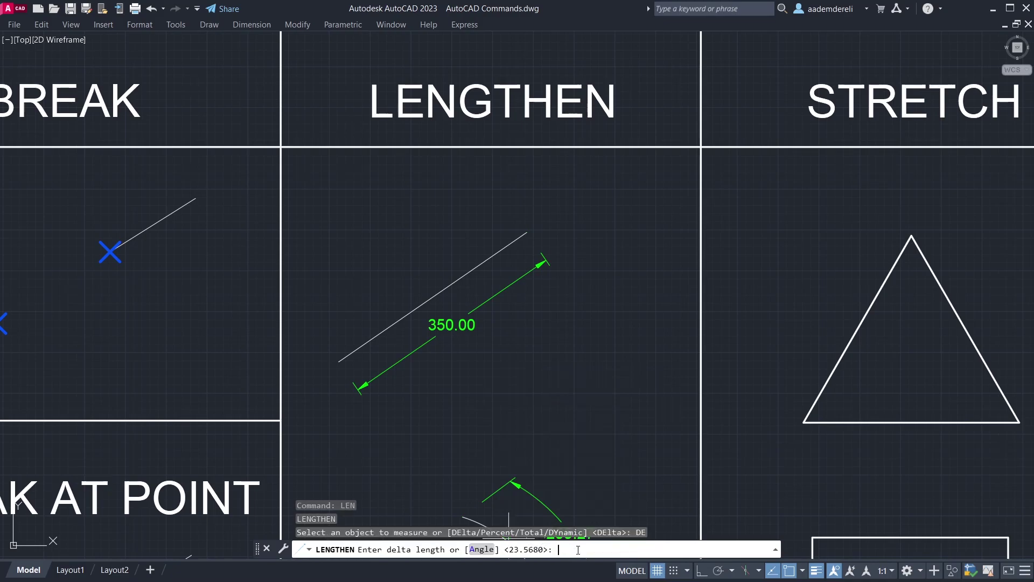
type("50")
key("Return")
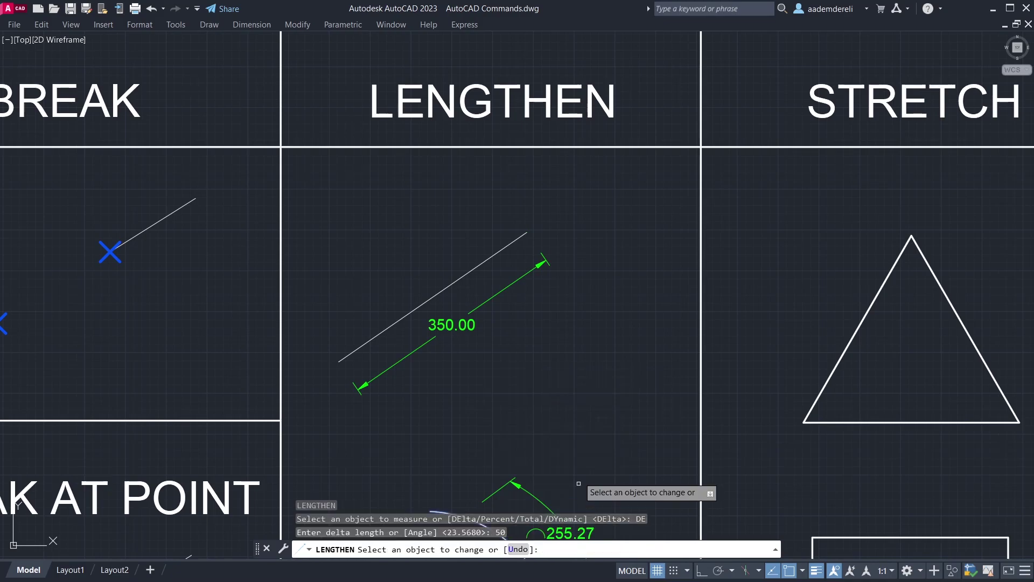
Lengthen the 350.00 line by 50 to 400.00
left_click(516, 239)
key("Return")
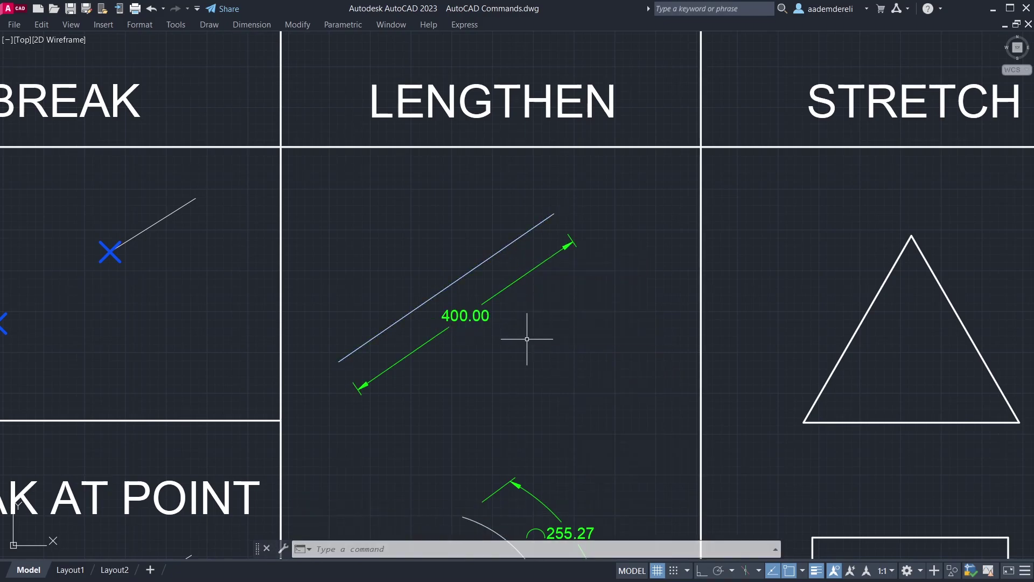
mouse_move(563, 470)
middle_mouse_down()
mouse_move(531, 409)
mouse_move(494, 242)
middle_mouse_up()
scroll(499, 273, "up", 4)
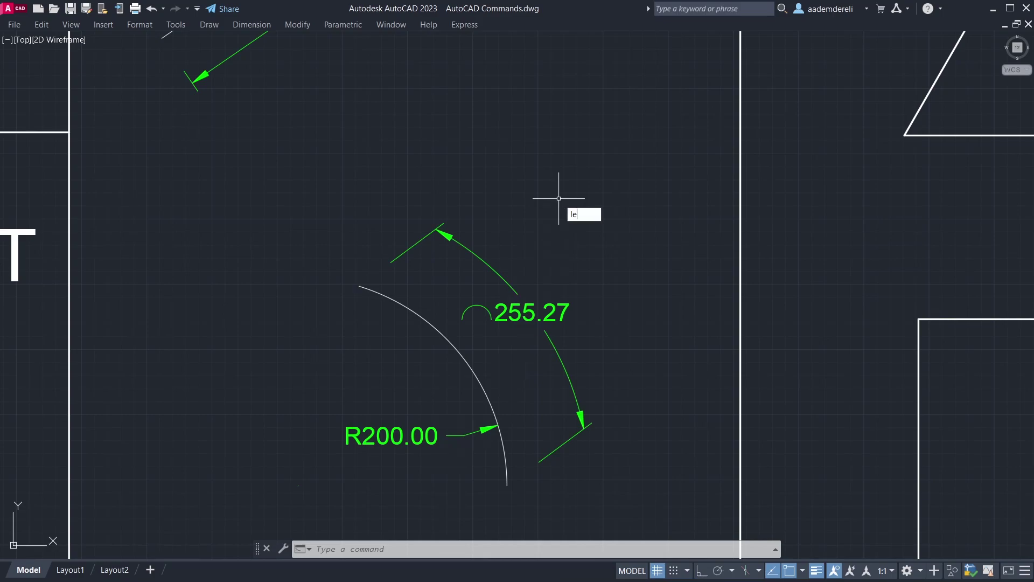
Lengthen the R200 arc to a total length of 300.00
type("n")
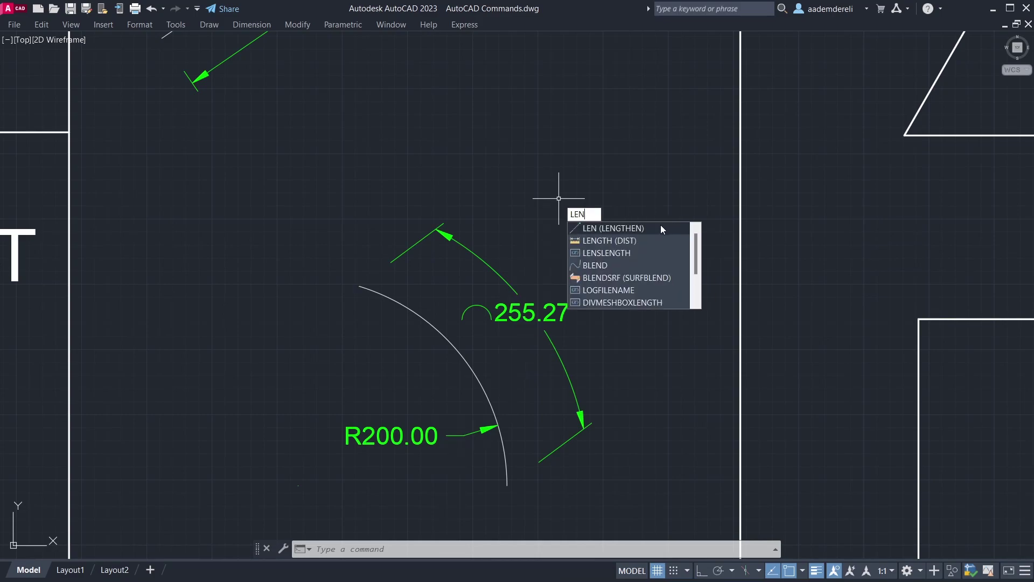
left_click(662, 229)
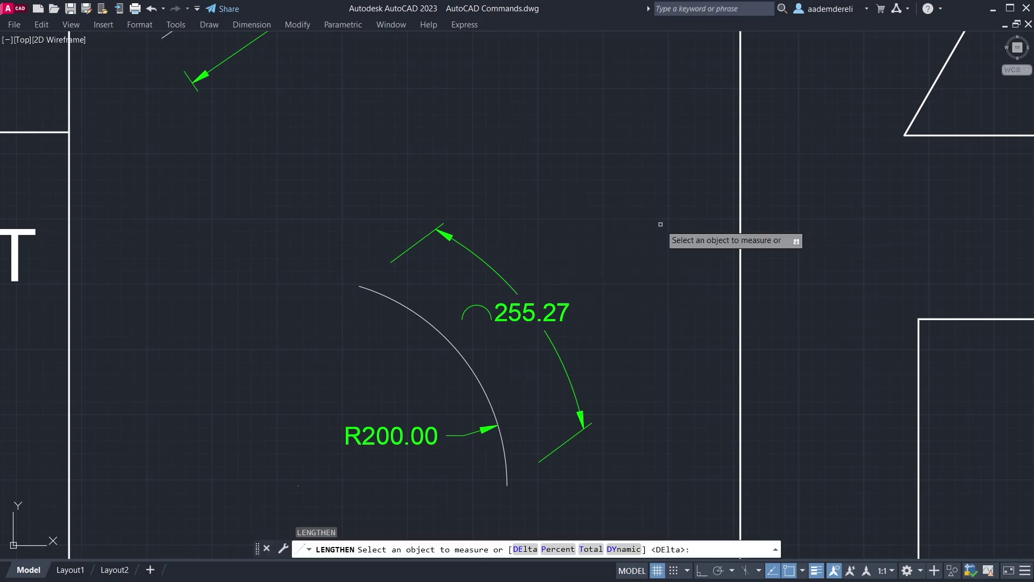
left_click(591, 548)
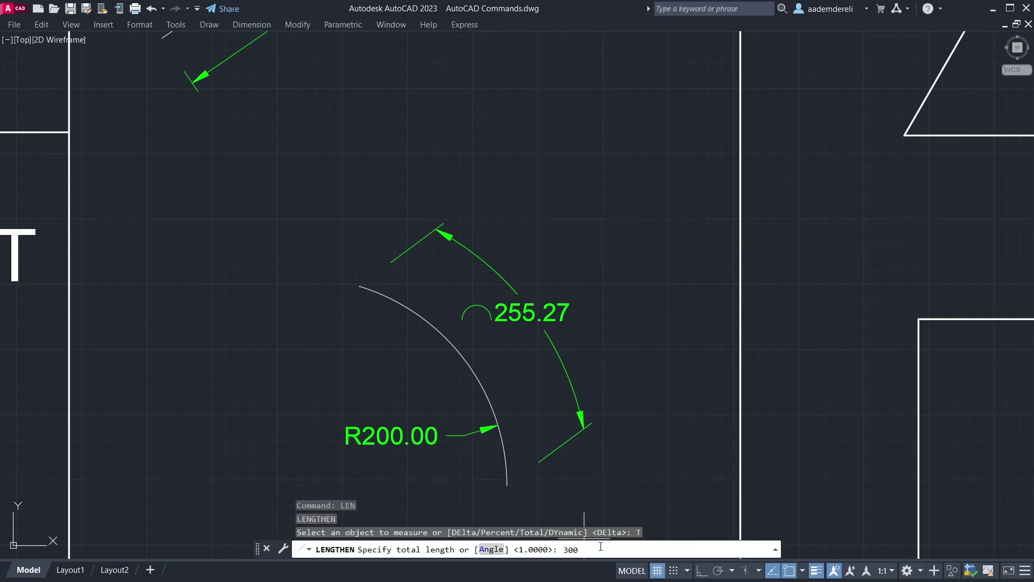
key("Return")
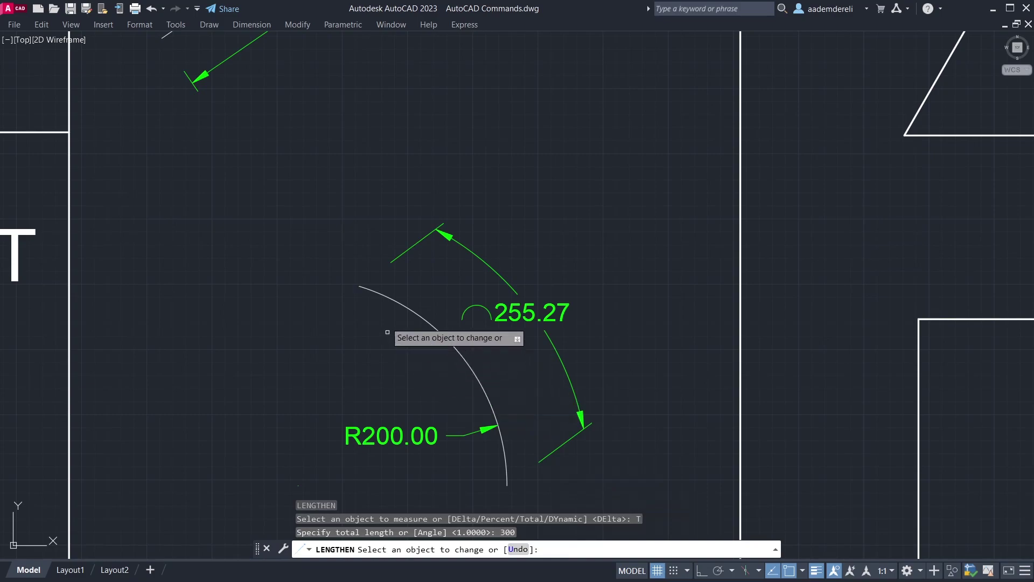
left_click(375, 294)
key("Return")
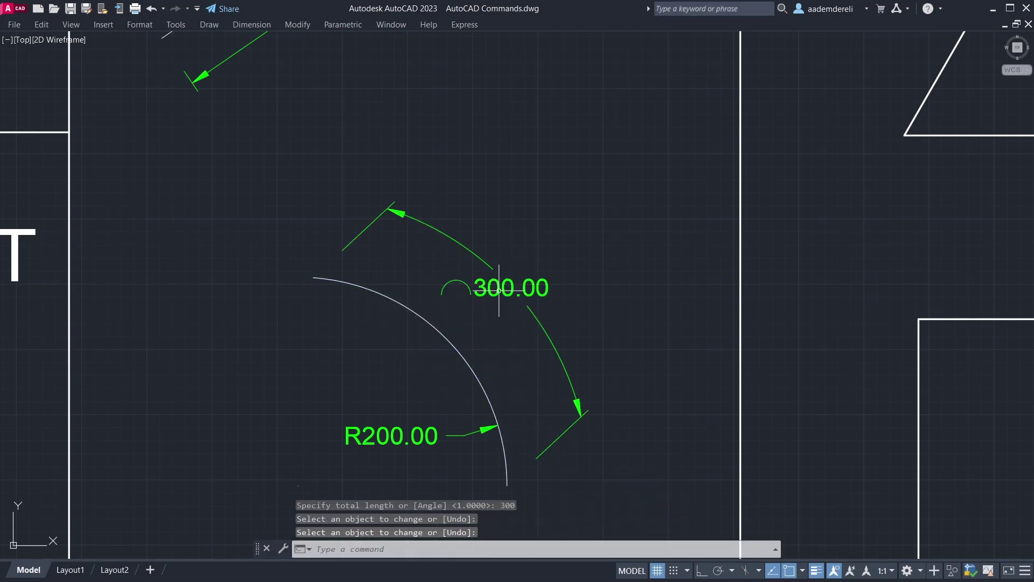
Stretch the STRETCH cell triangle's lower-right corner downward
scroll(417, 439, "down", 5)
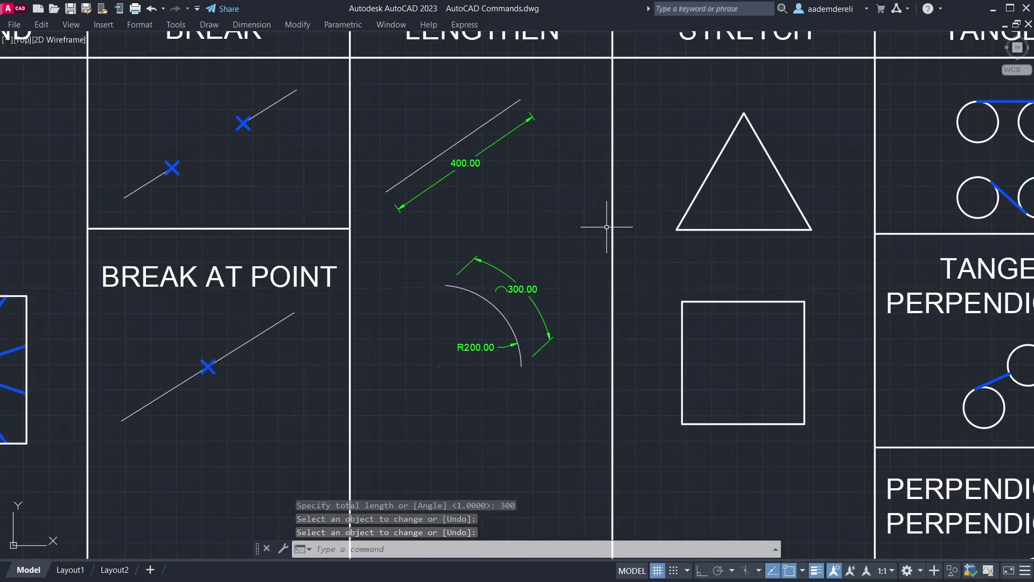
scroll(649, 170, "up", 1)
middle_click_drag(648, 171, 388, 299)
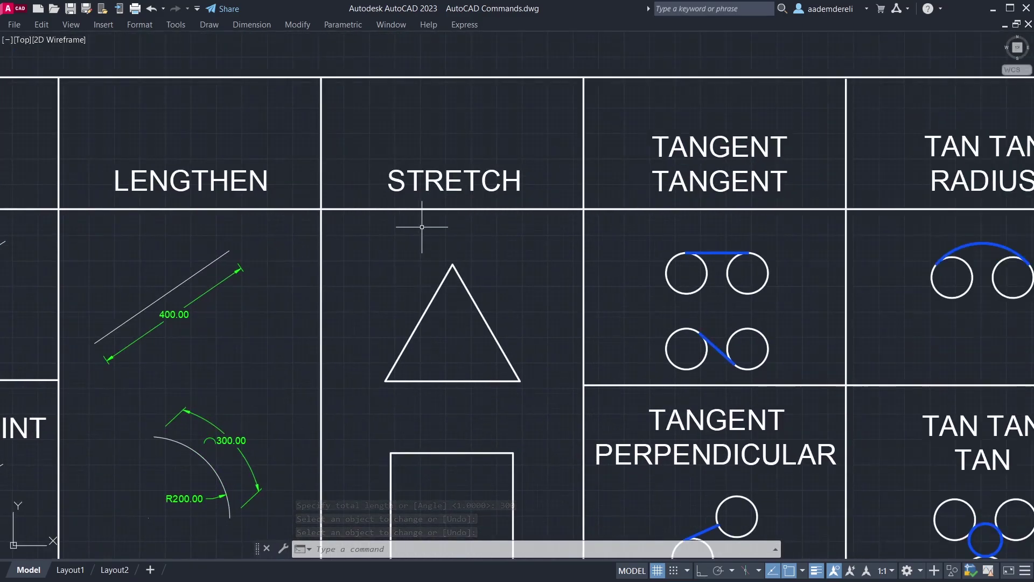
type("str")
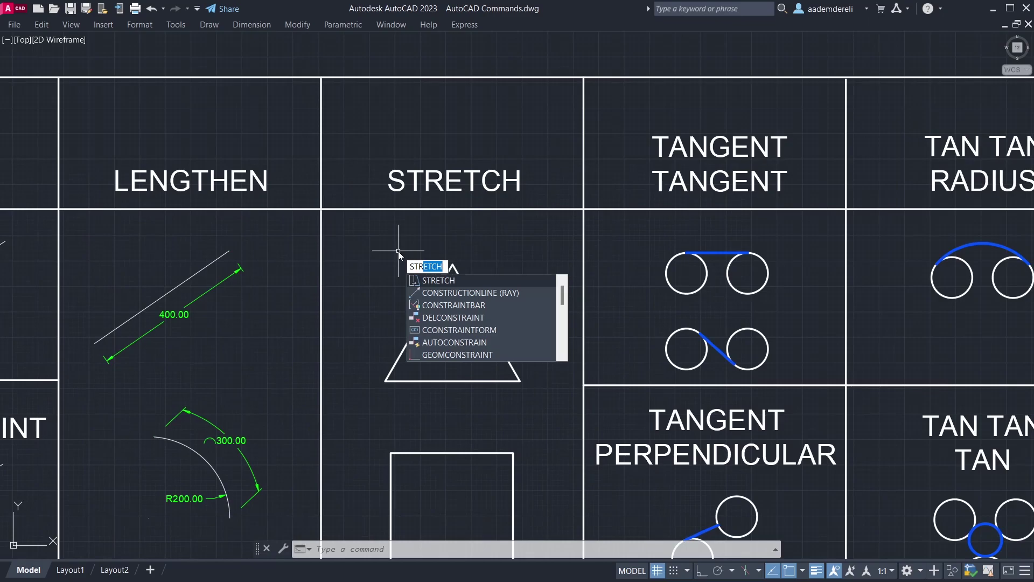
left_click(466, 284)
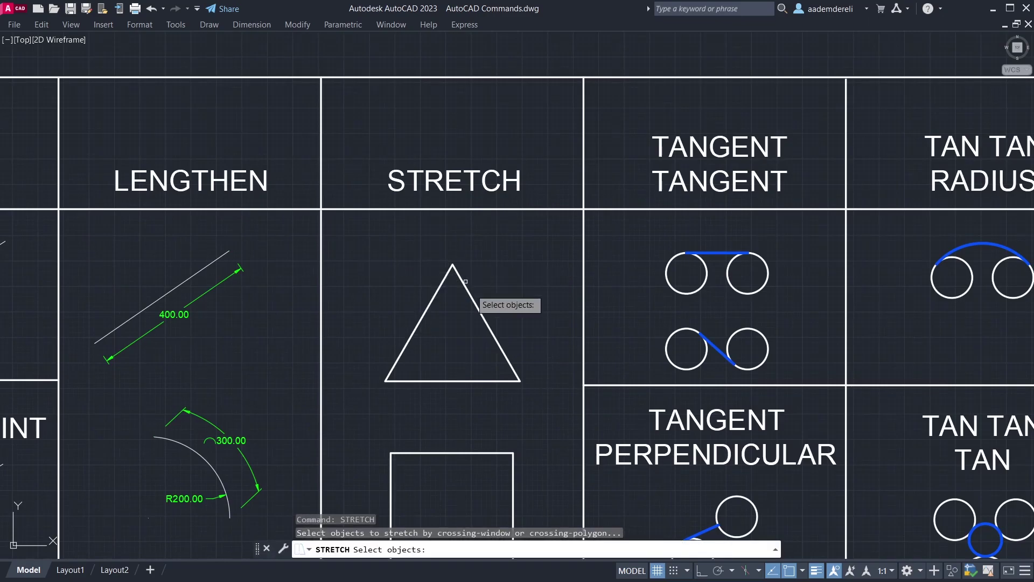
left_click(544, 370)
left_click(484, 405)
key("Return")
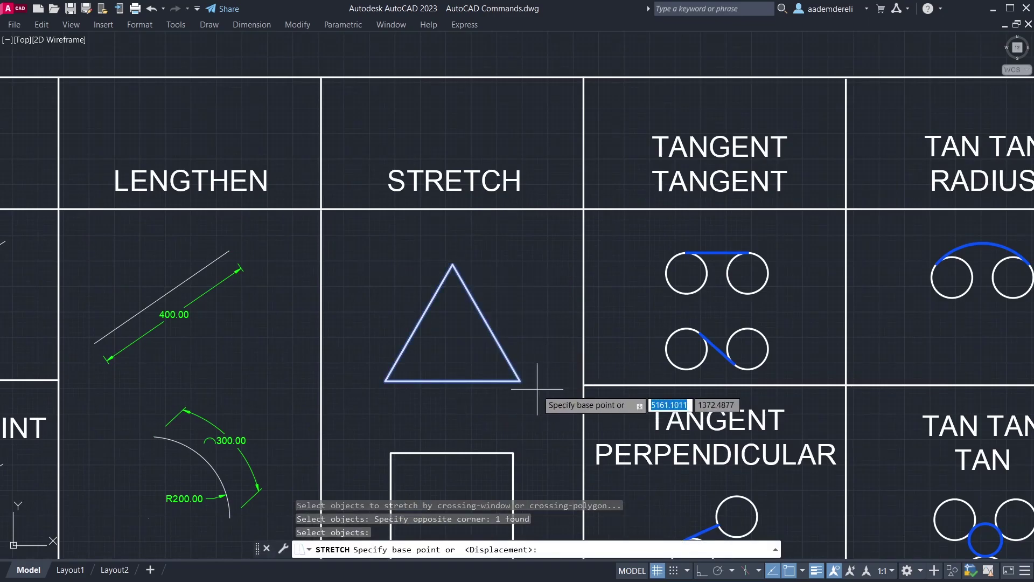
left_click(551, 345)
left_click(550, 376)
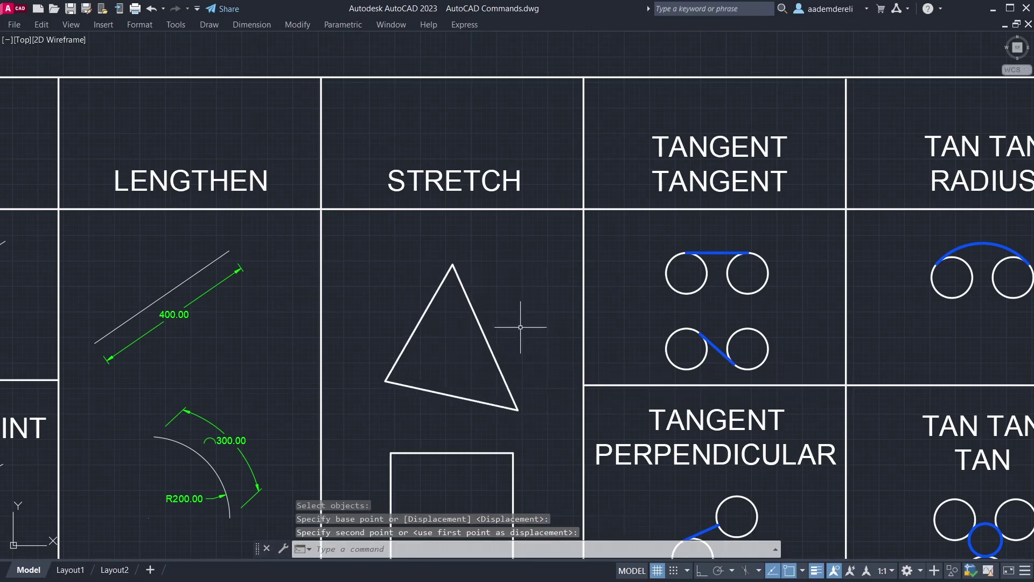
Stretch the triangle's top corner to a new position
key("Return")
left_click(482, 234)
left_click(418, 294)
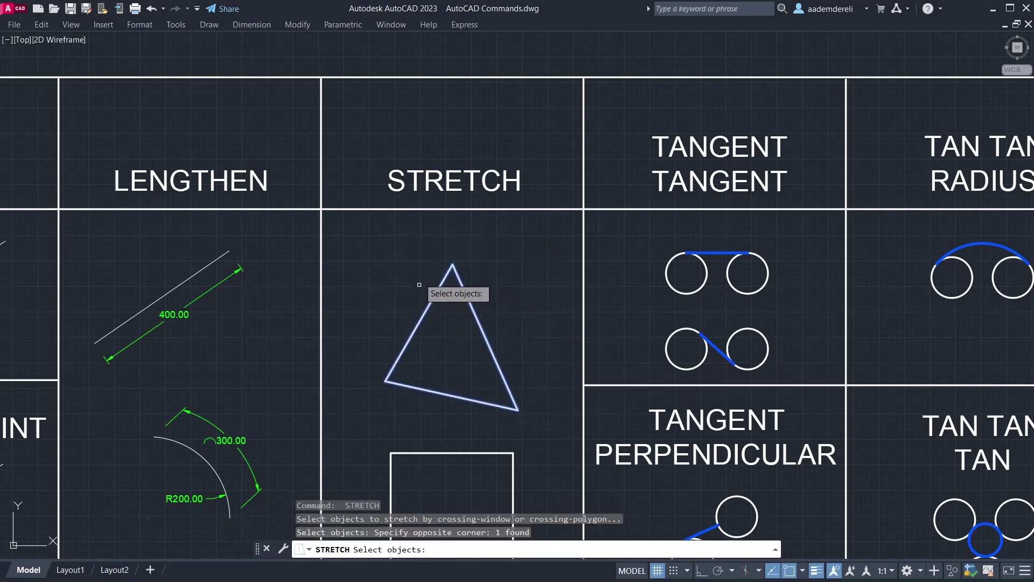
key("Return")
left_click(419, 242)
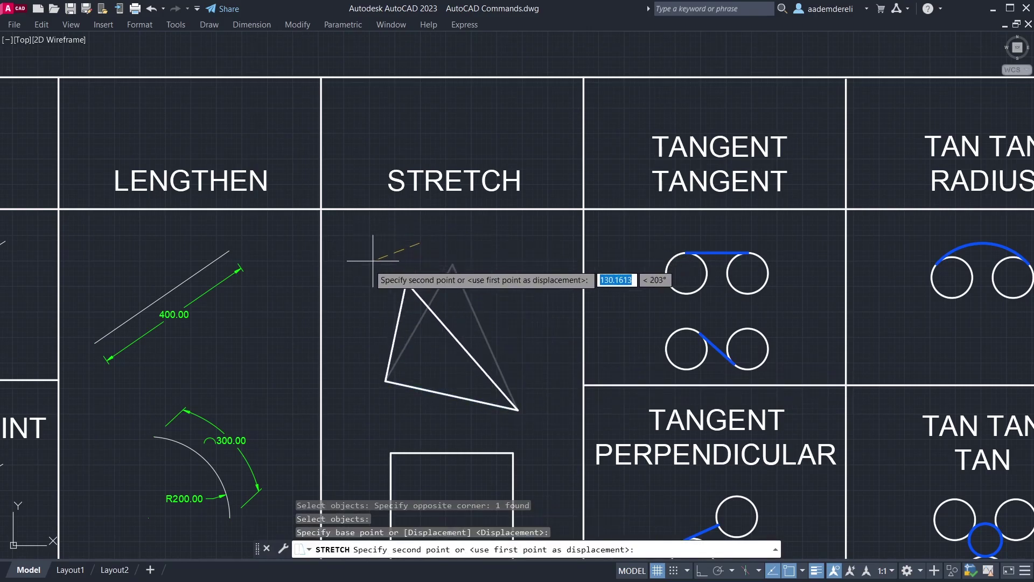
left_click(380, 303)
Stretch the square's bottom edge downward into a taller rectangle
scroll(453, 432, "down", 2)
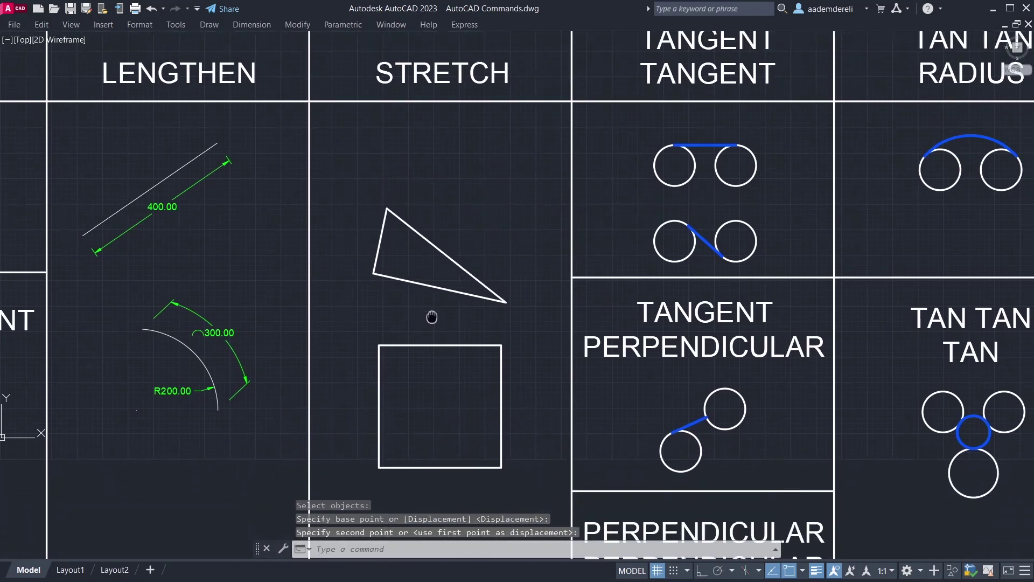
key("Return")
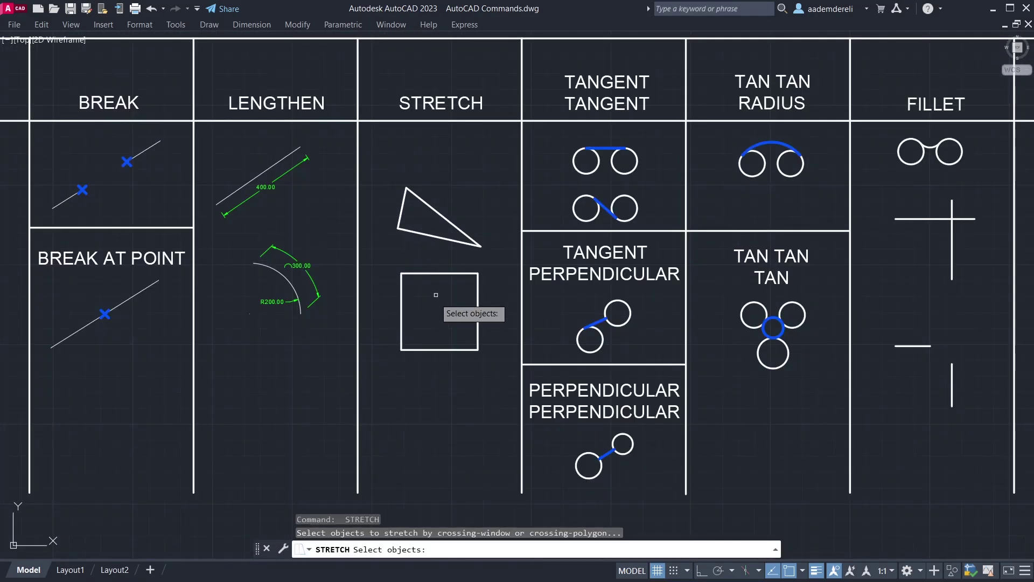
scroll(470, 329, "up", 2)
left_click(517, 330)
left_click(330, 392)
key("Return")
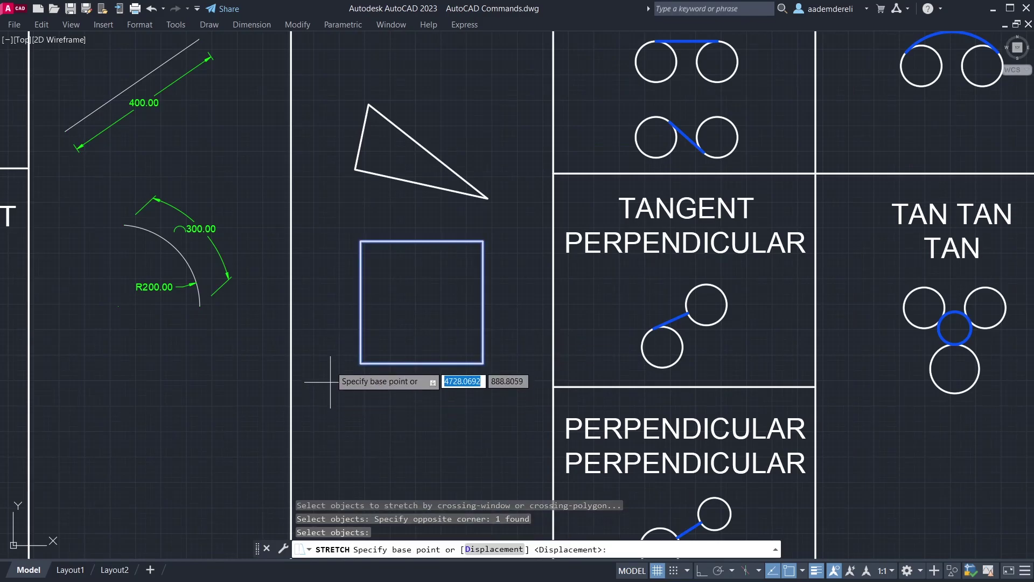
left_click(330, 356)
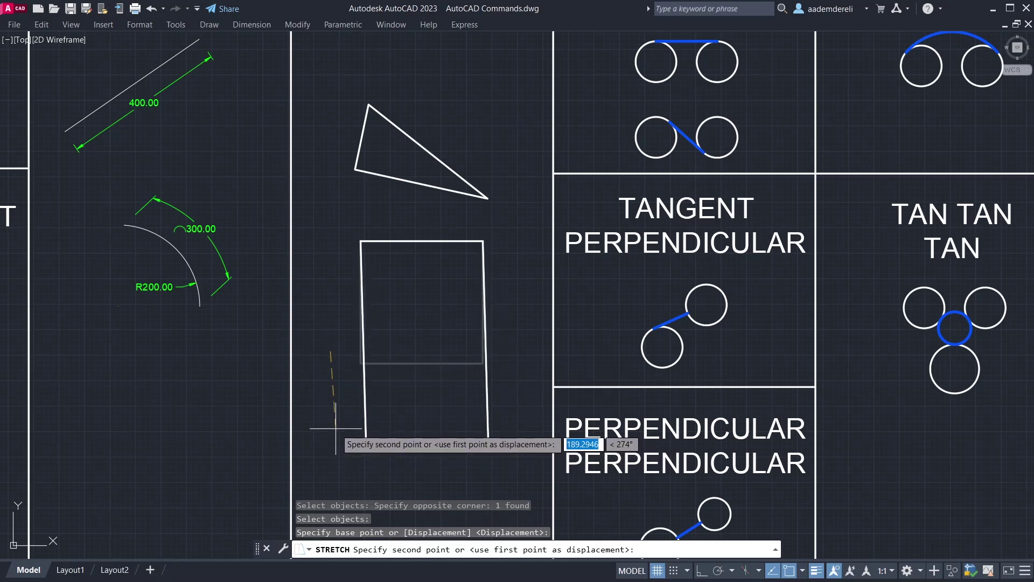
left_click(334, 428)
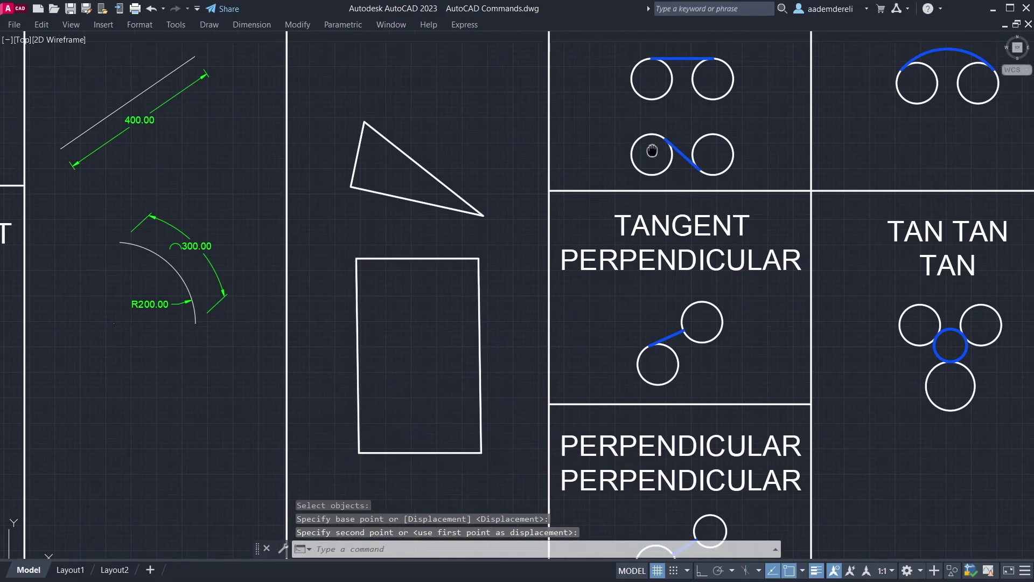
Delete the blue tangent line across the upper pair of TANGENT TANGENT circles
middle_click_drag(654, 161, 473, 331)
scroll(474, 254, "up", 3)
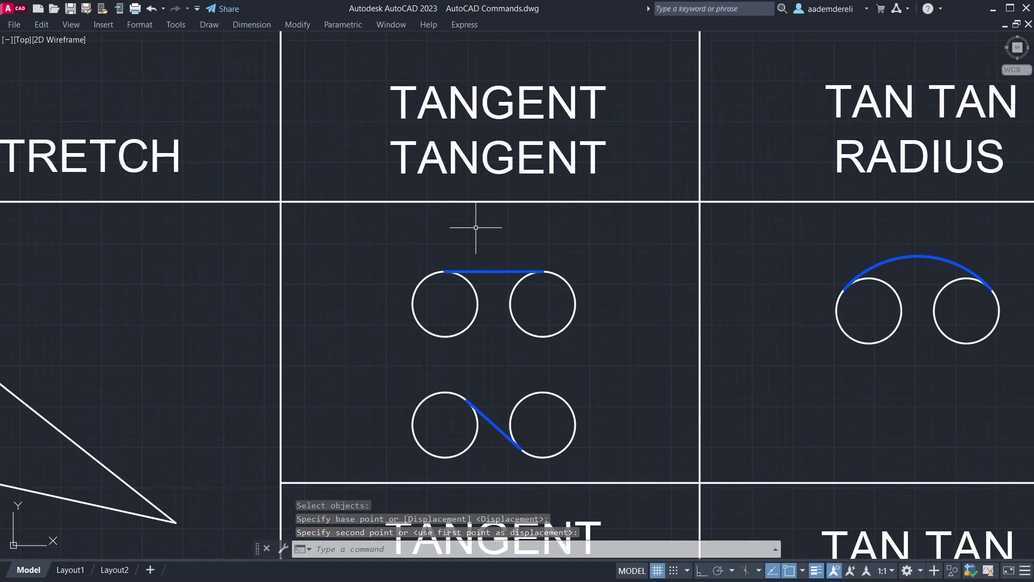
left_click(491, 271)
key("Delete")
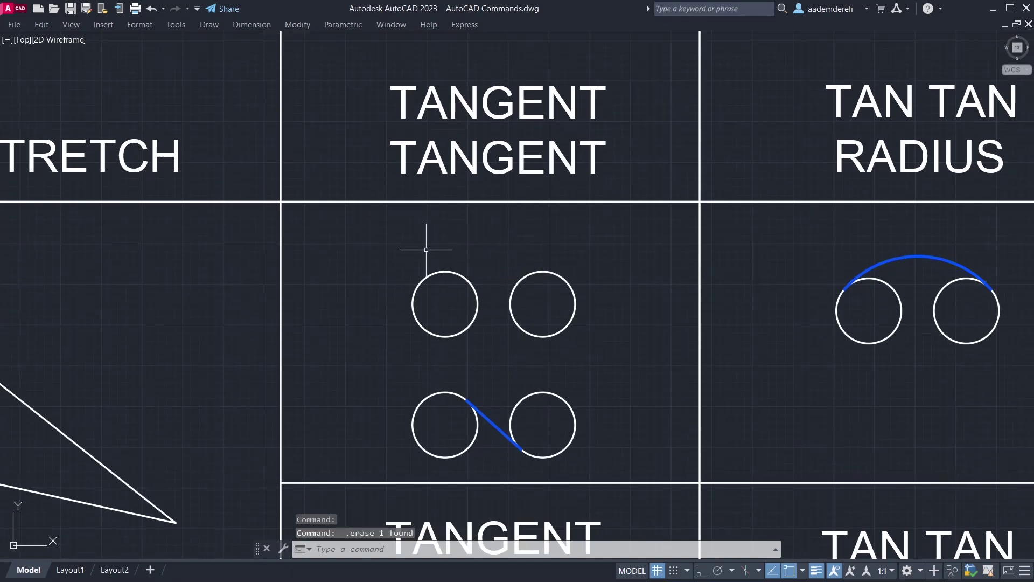
Draw a line tangent to both the upper-left and upper-right circles
type("L")
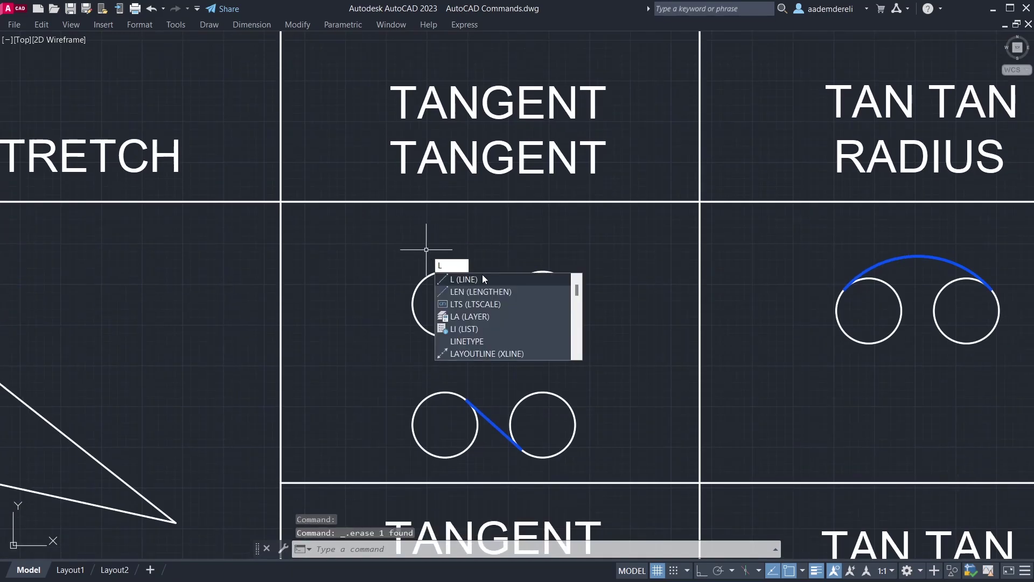
key("Return")
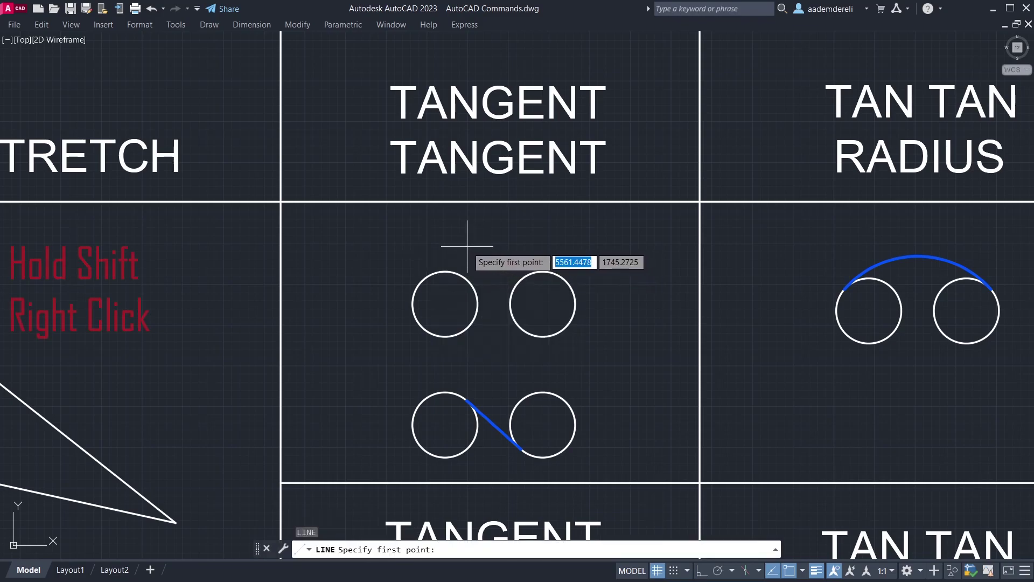
right_click(467, 238, "shift")
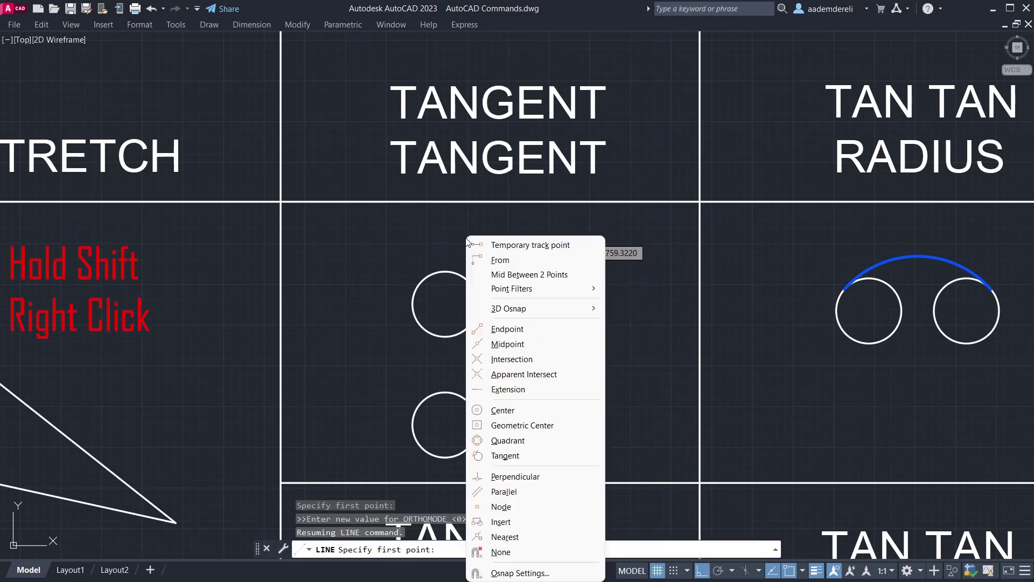
left_click(542, 457)
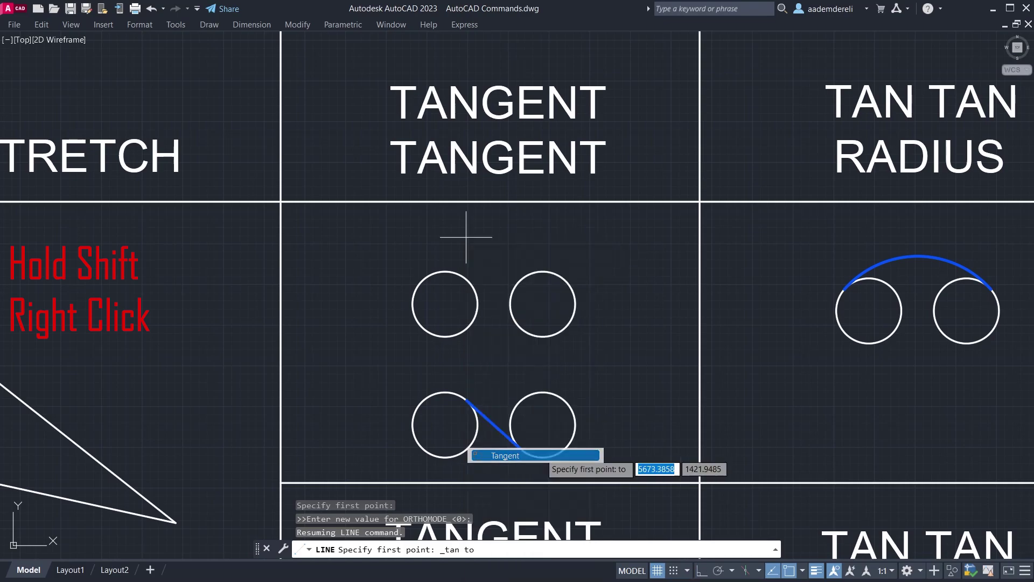
left_click(457, 275)
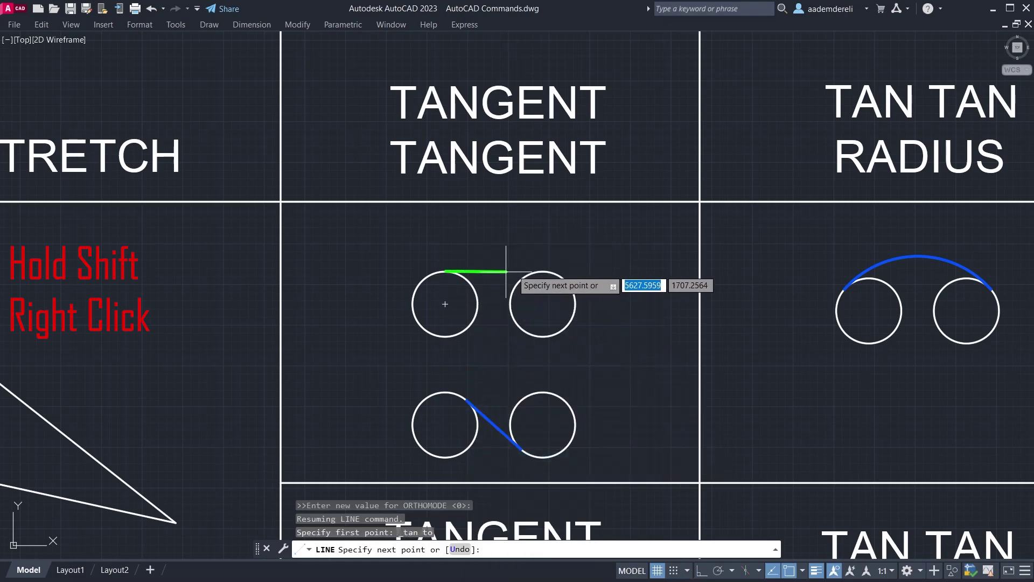
right_click(531, 256, "shift")
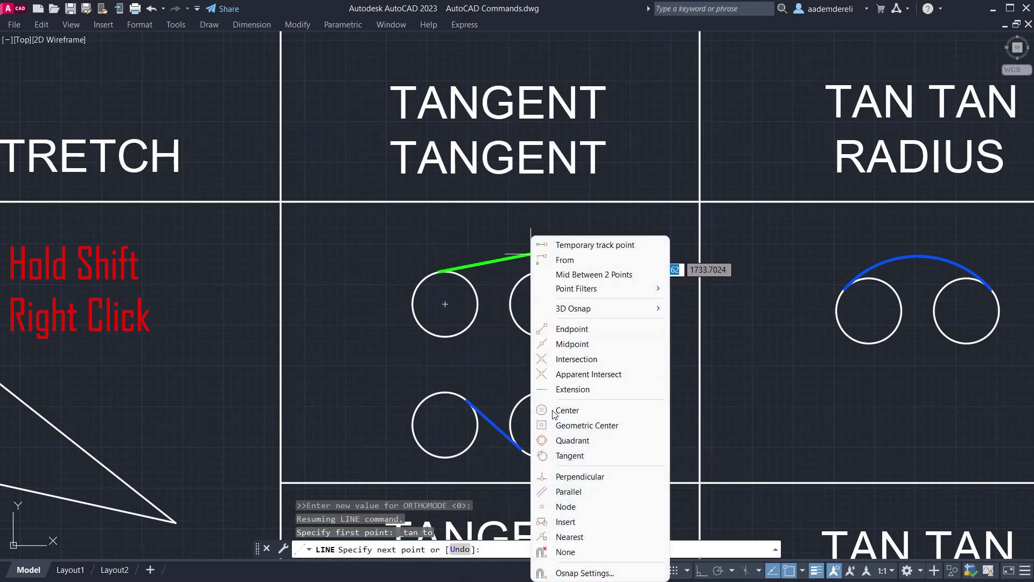
left_click(606, 458)
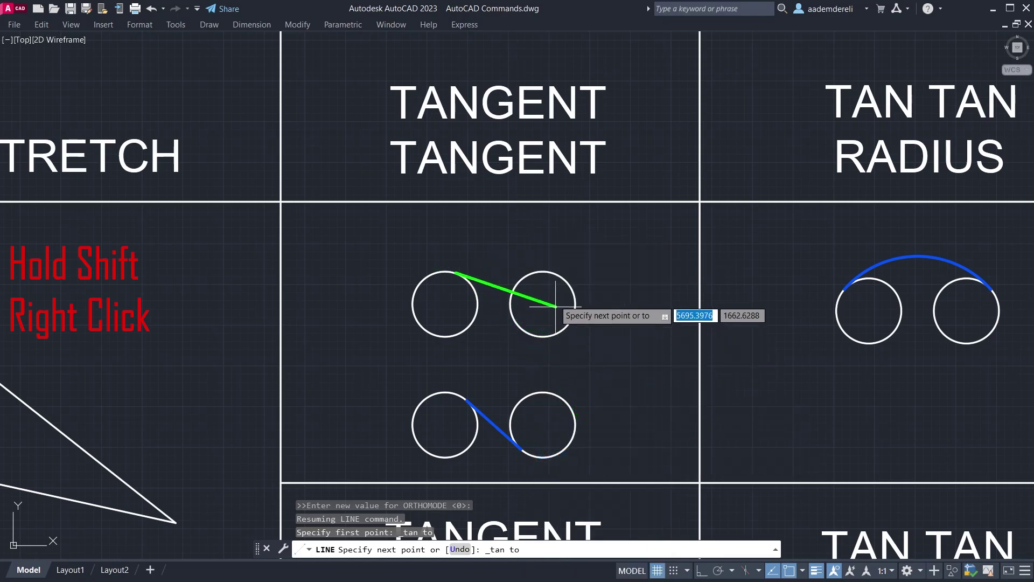
left_click(520, 277)
key("Return")
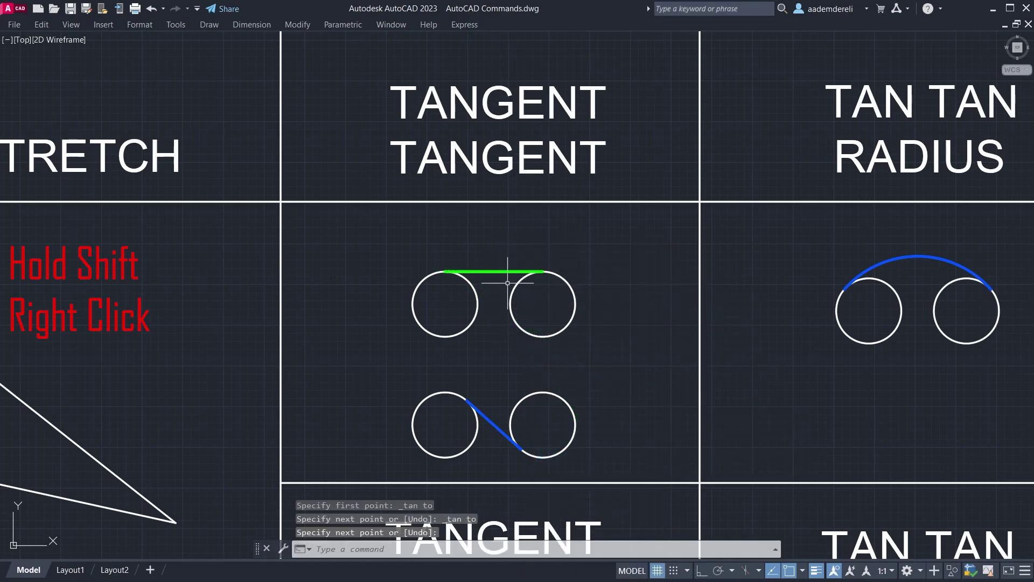
middle_click_drag(482, 365, 486, 300)
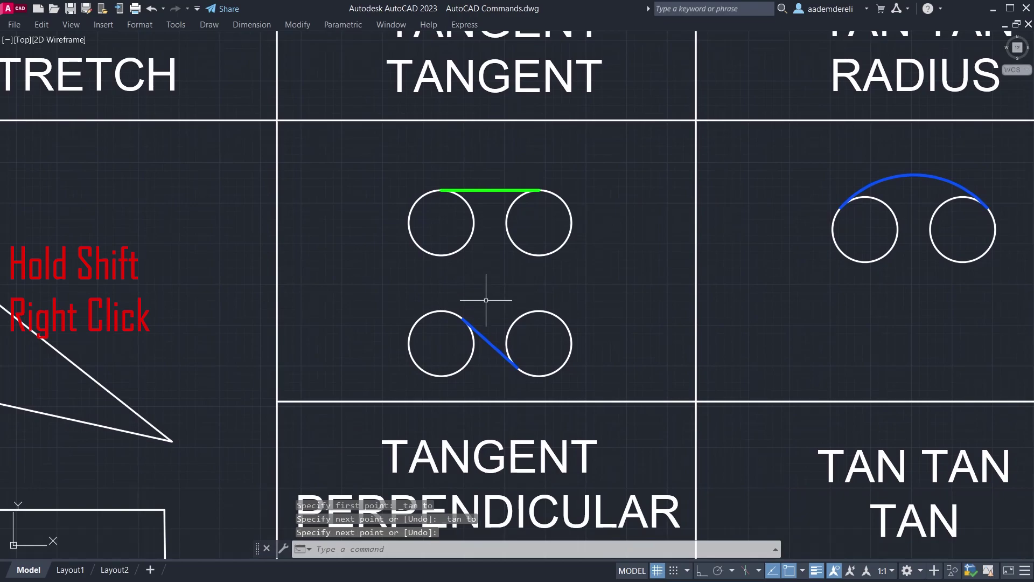
Delete the blue crossing tangent line from the lower pair of circles
key("Return")
left_click(484, 340)
key("Delete")
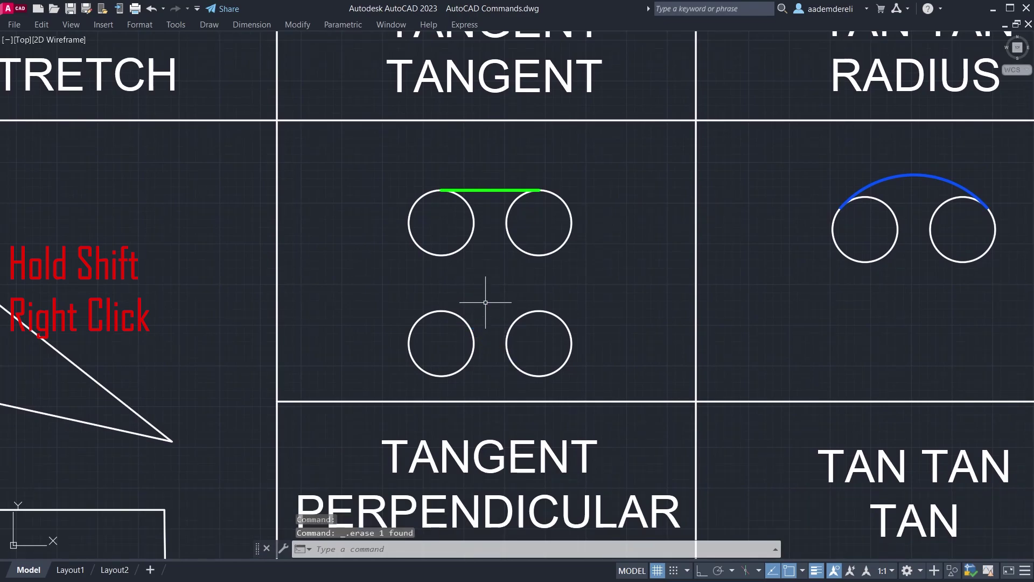
Draw a diagonal line tangent to the lower-left and lower-right circles
type("l")
key("Return")
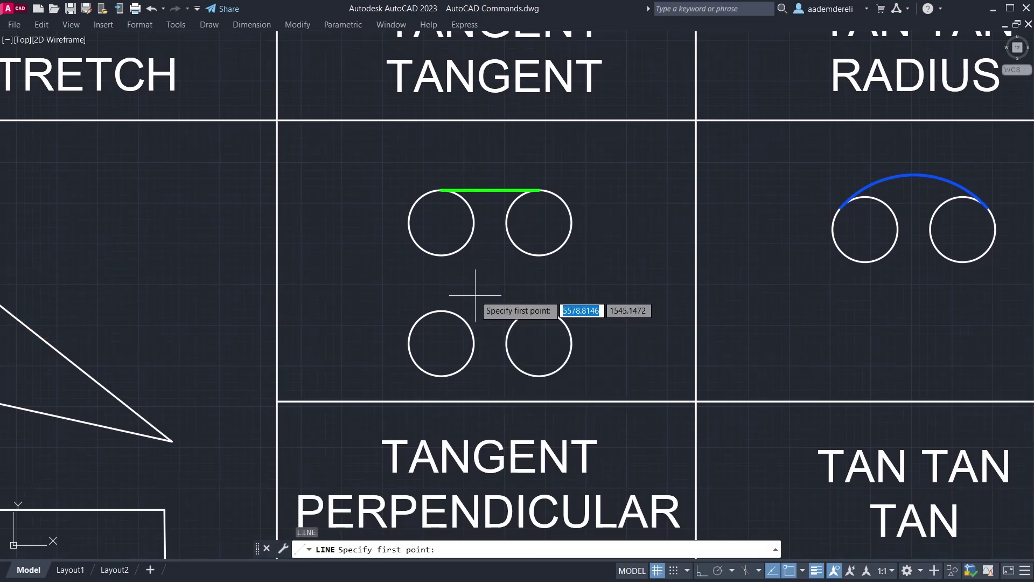
right_click(472, 293, "shift")
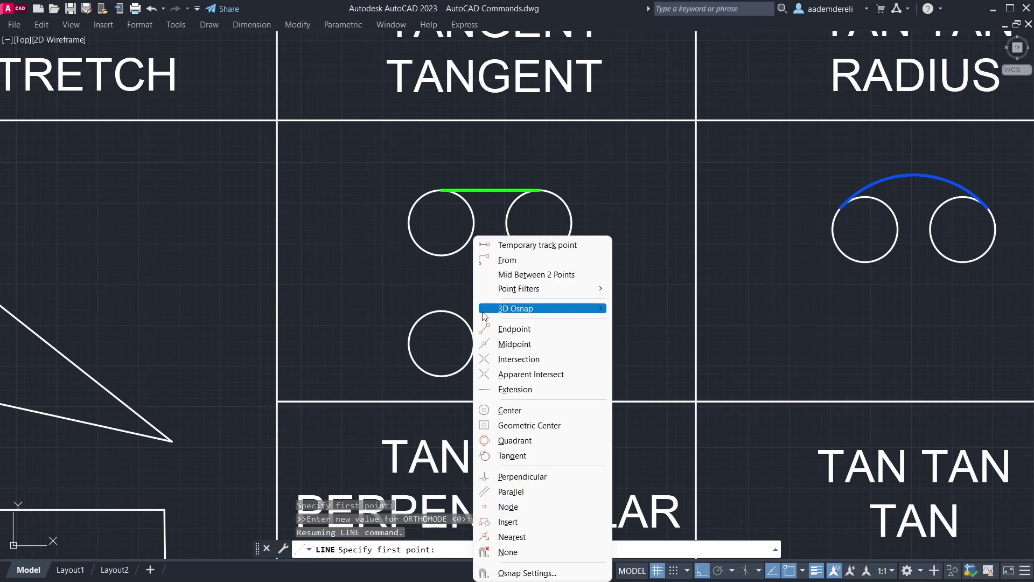
left_click(545, 456)
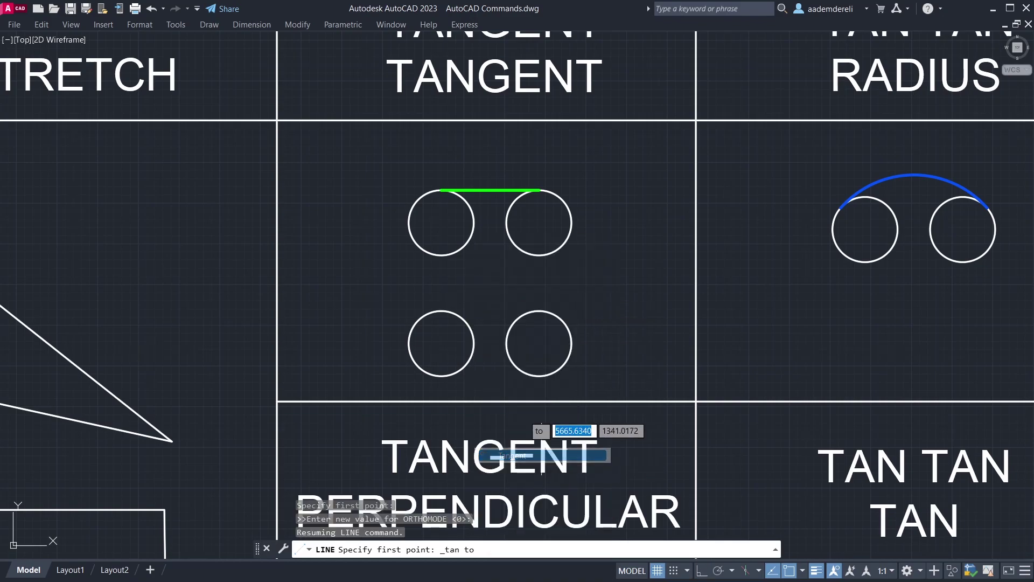
left_click(474, 326)
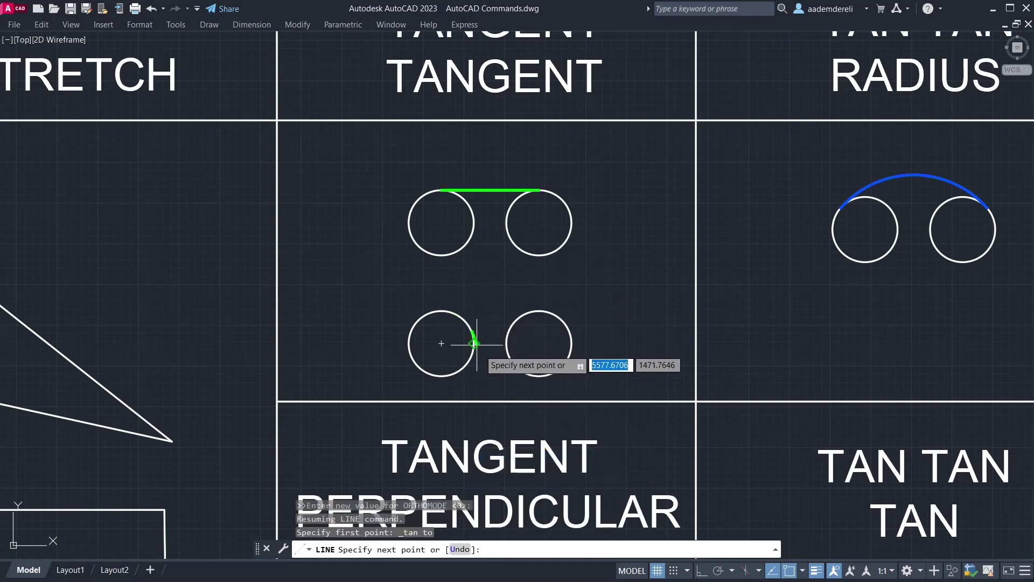
right_click(505, 377, "shift")
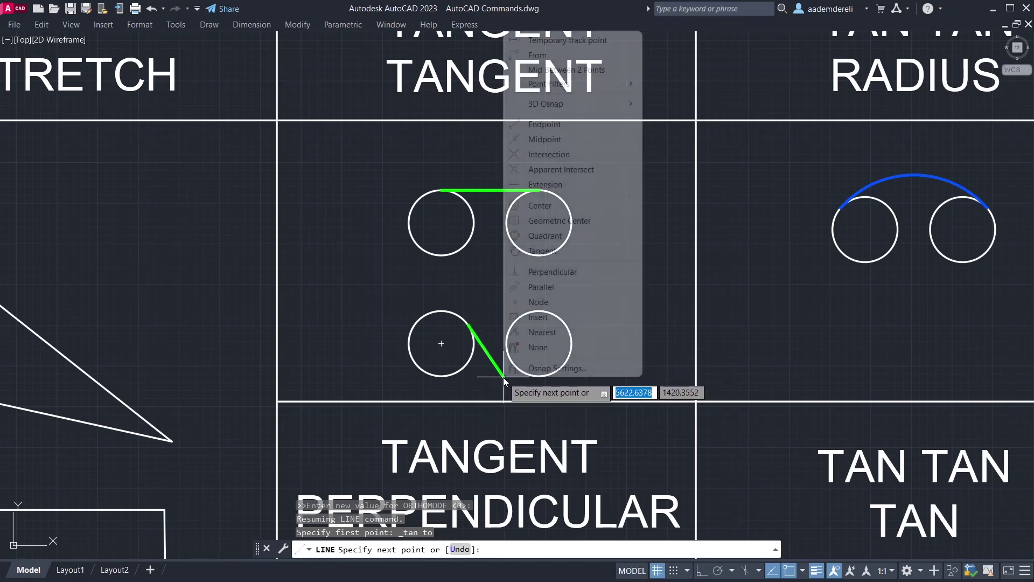
left_click(573, 251)
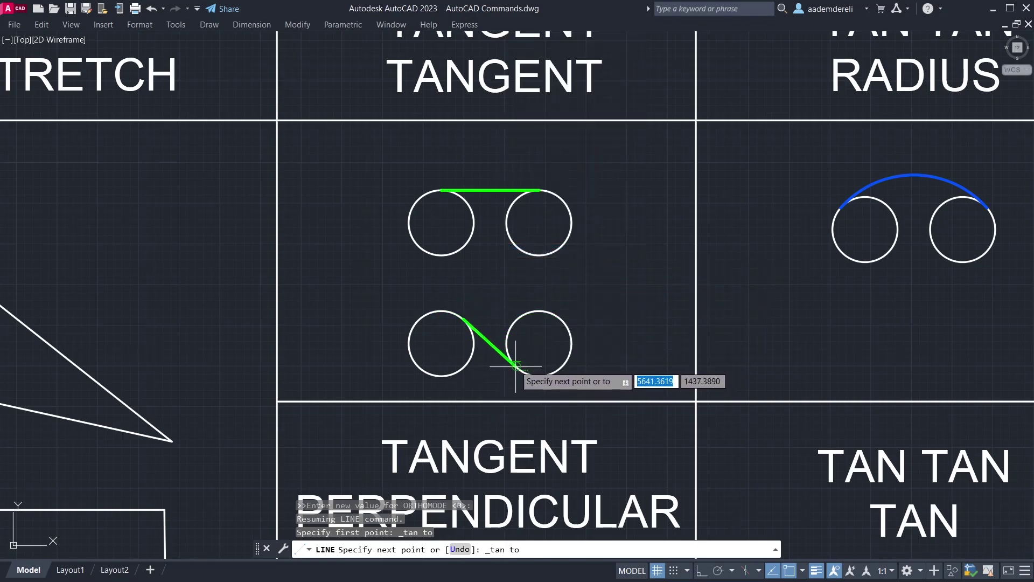
left_click(513, 366)
key("Return")
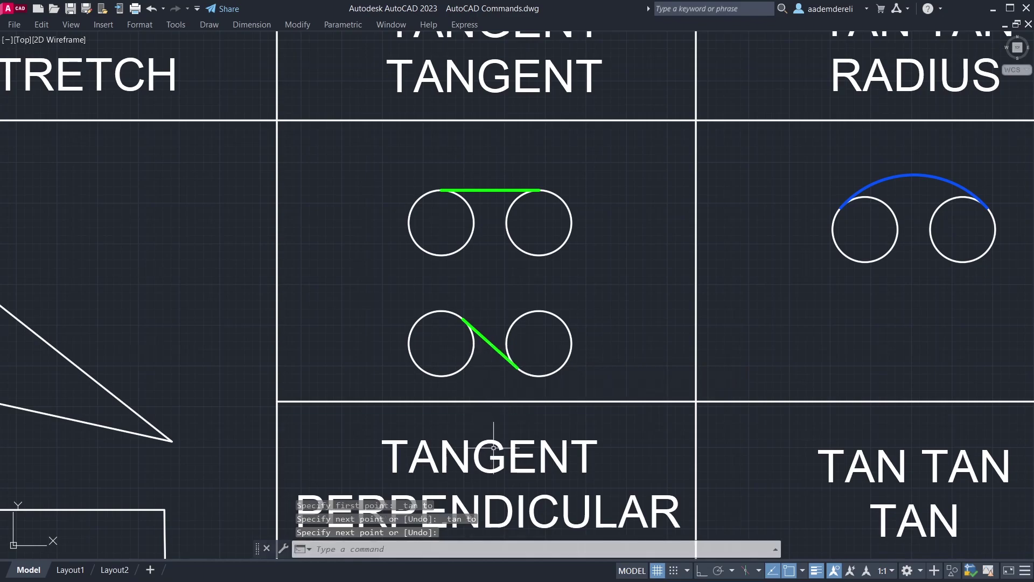
Delete the blue line between the TANGENT PERPENDICULAR circles
mouse_move(494, 448)
middle_mouse_down()
mouse_move(492, 374)
mouse_move(450, 149)
middle_mouse_up()
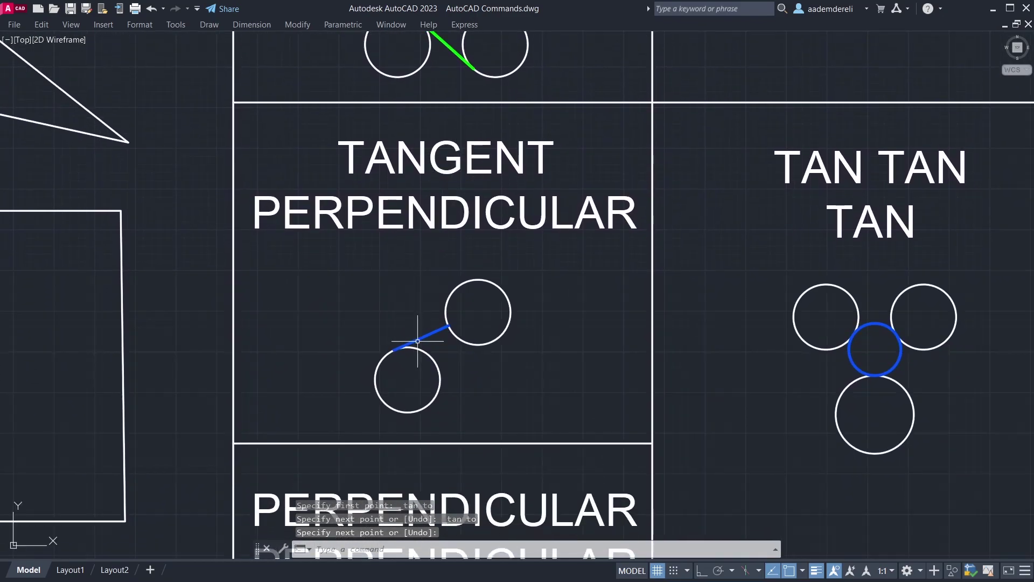
key("Return")
left_click_drag(625, 367, 401, 312)
key("Delete")
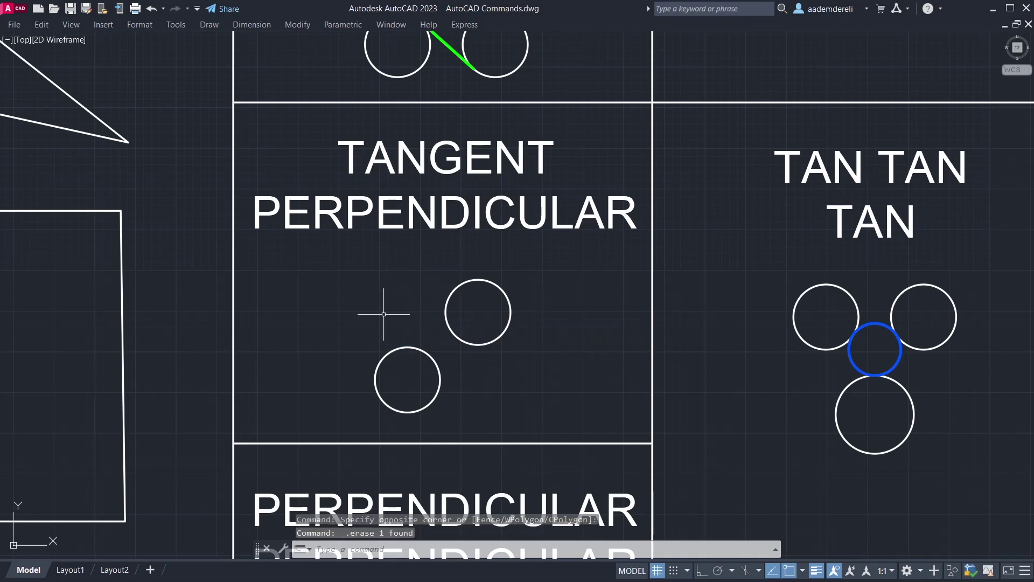
Draw a line from tangent on the lower circle to perpendicular on the upper circle
type("L")
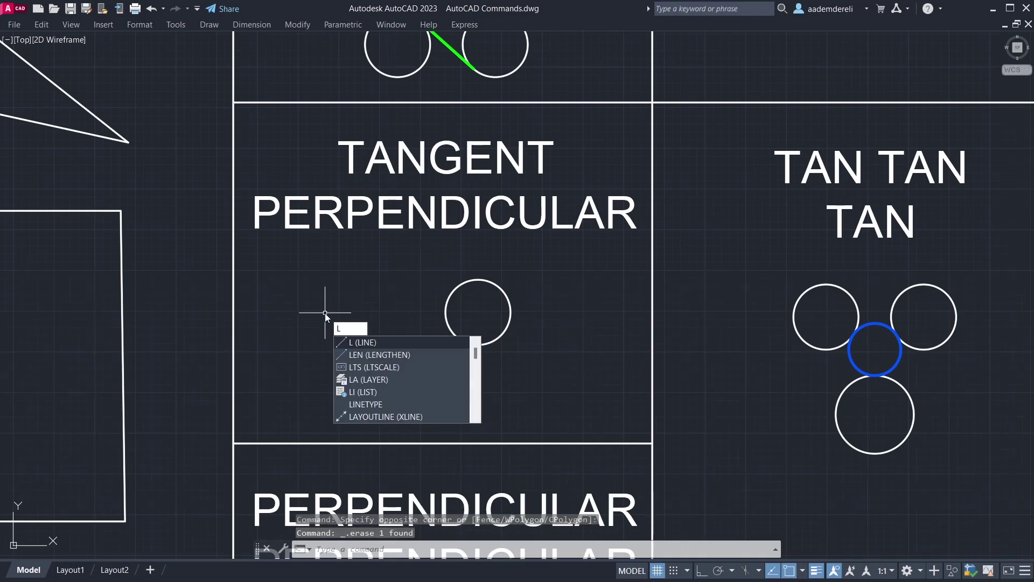
key("Return")
right_click(353, 324, "shift")
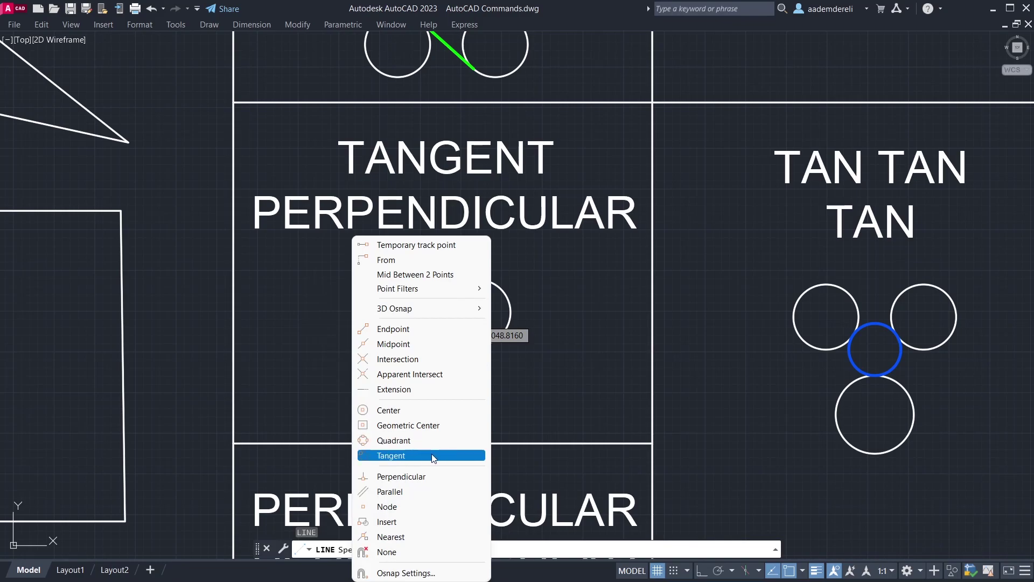
left_click(433, 456)
left_click(409, 347)
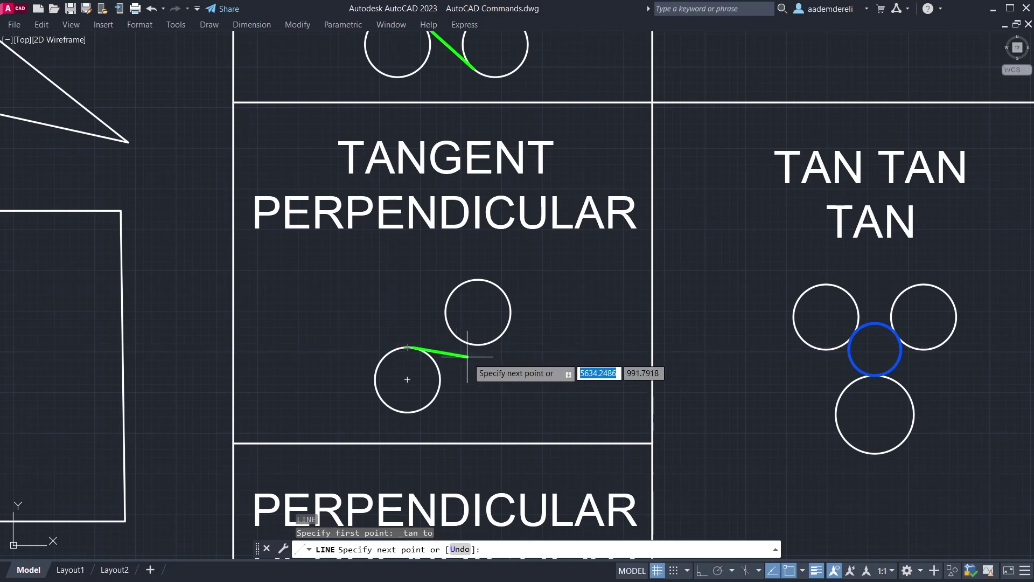
right_click(477, 366, "shift")
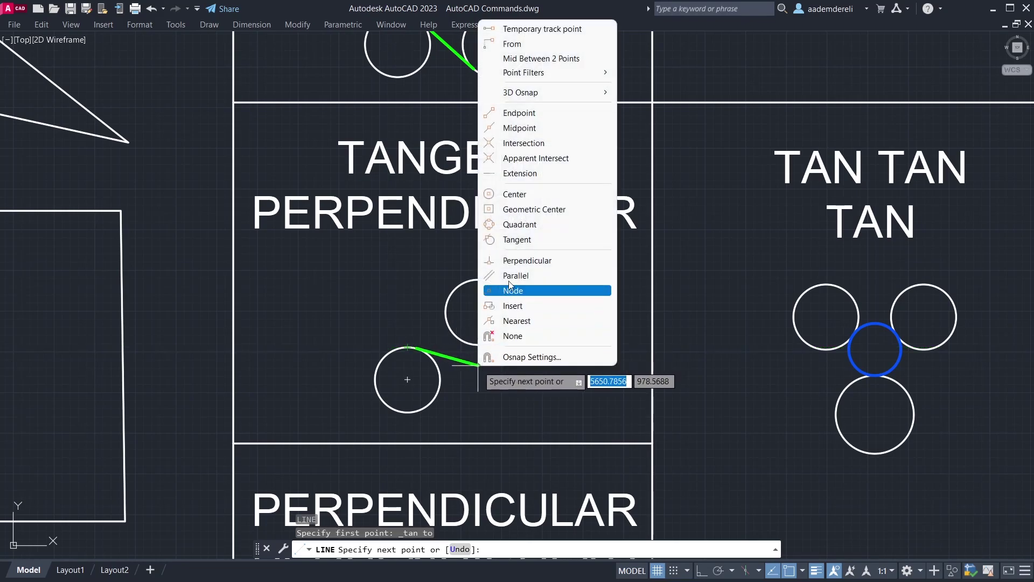
left_click(570, 263)
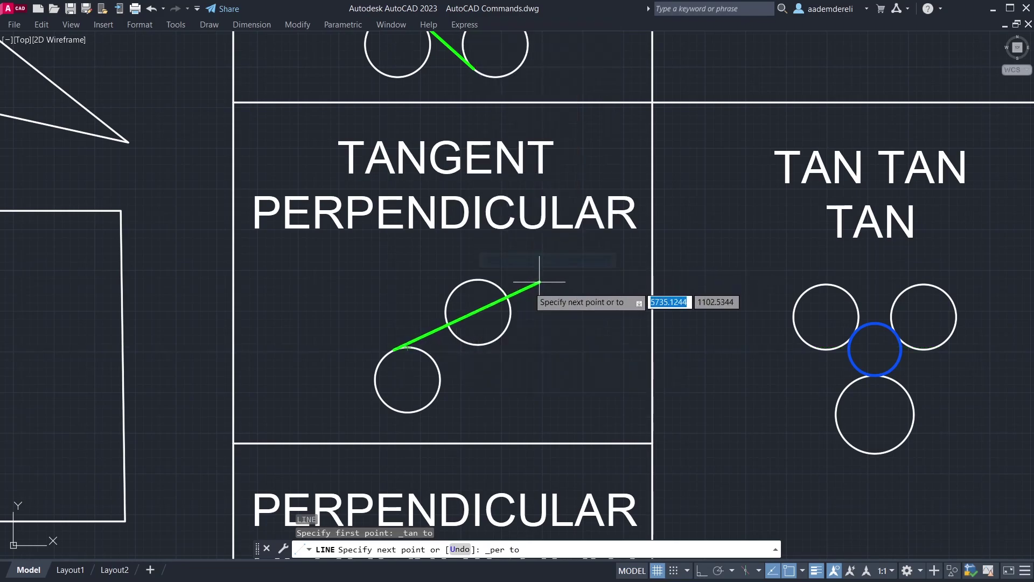
left_click(446, 322)
key("Return")
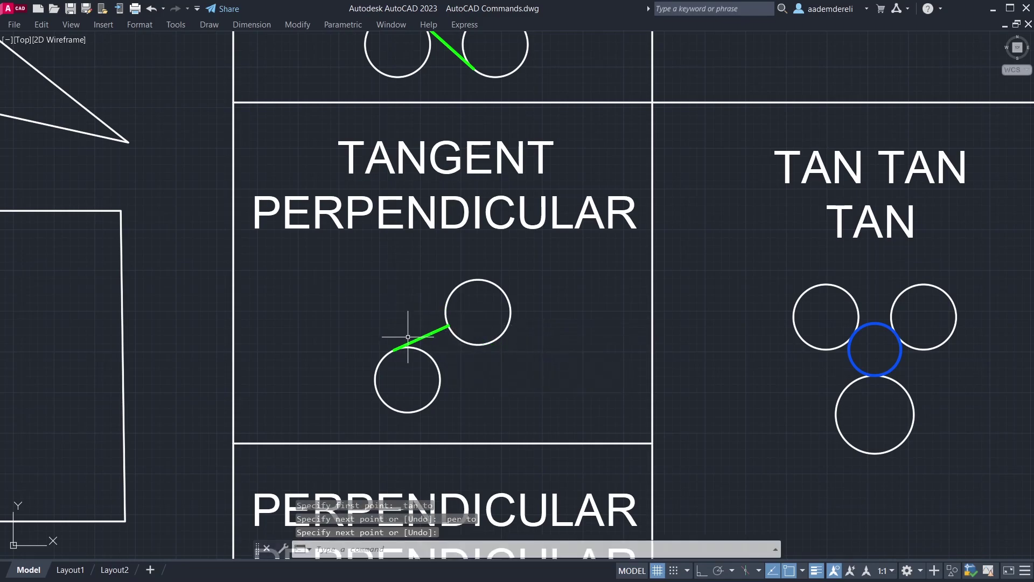
Window-select and delete the blue example line in the PERPENDICULAR cell
mouse_move(439, 442)
middle_mouse_down()
mouse_move(418, 212)
mouse_move(442, 399)
mouse_move(442, 349)
middle_mouse_up()
left_click(441, 348)
left_click(425, 367)
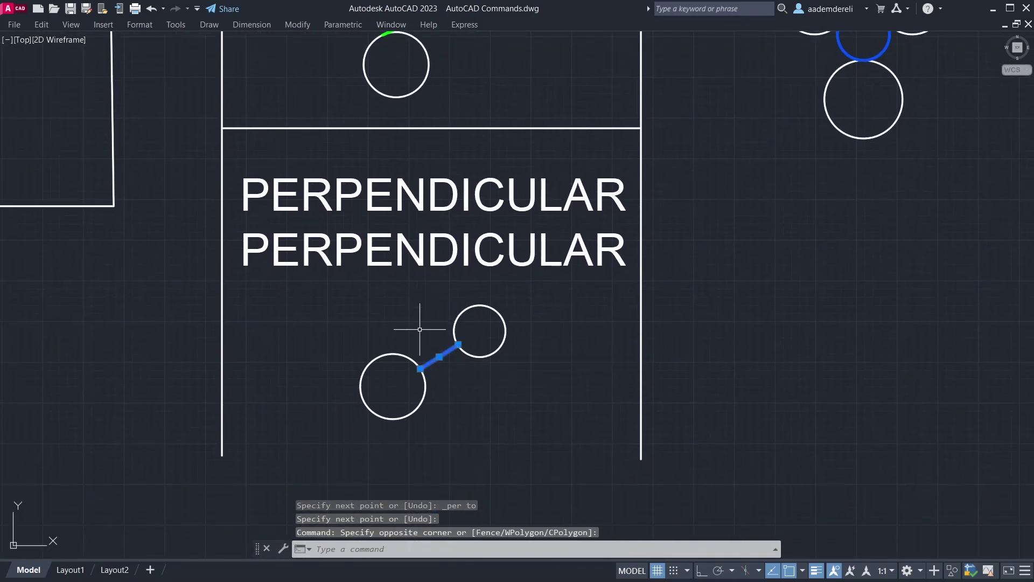
key("Delete")
Draw a line perpendicular to both the lower-left and upper circles
type("l")
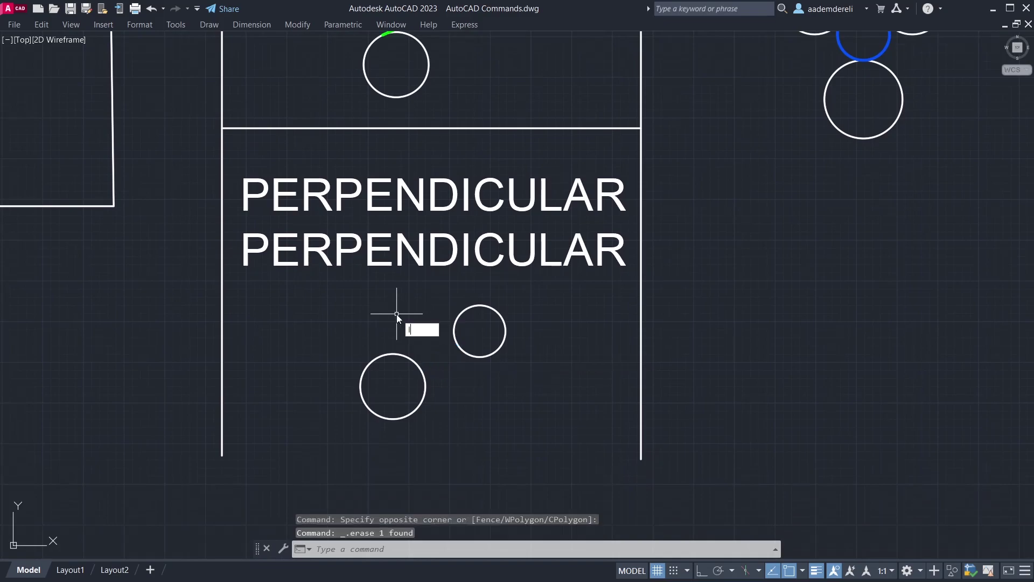
key("Return")
right_click(399, 325, "shift")
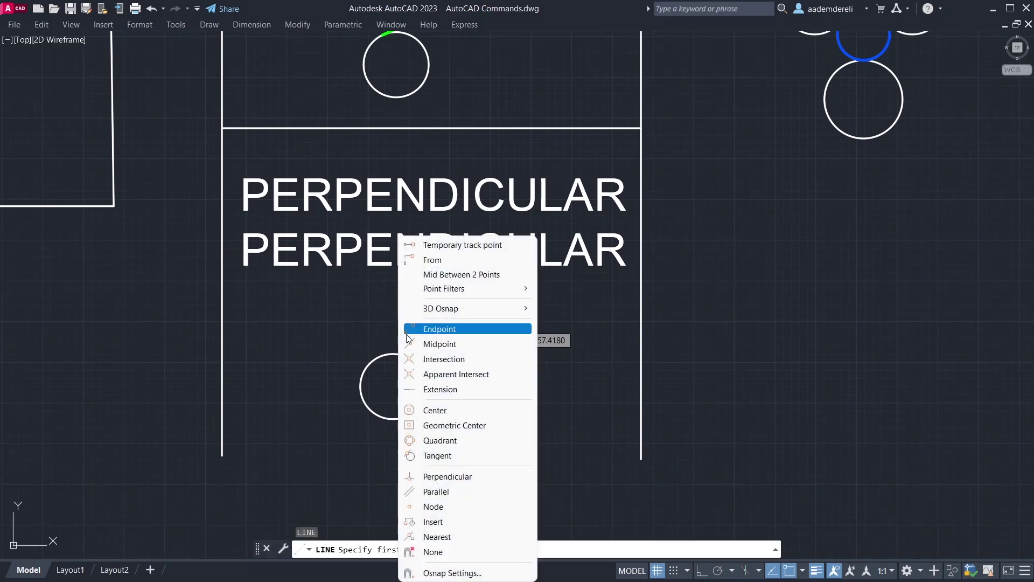
left_click(474, 476)
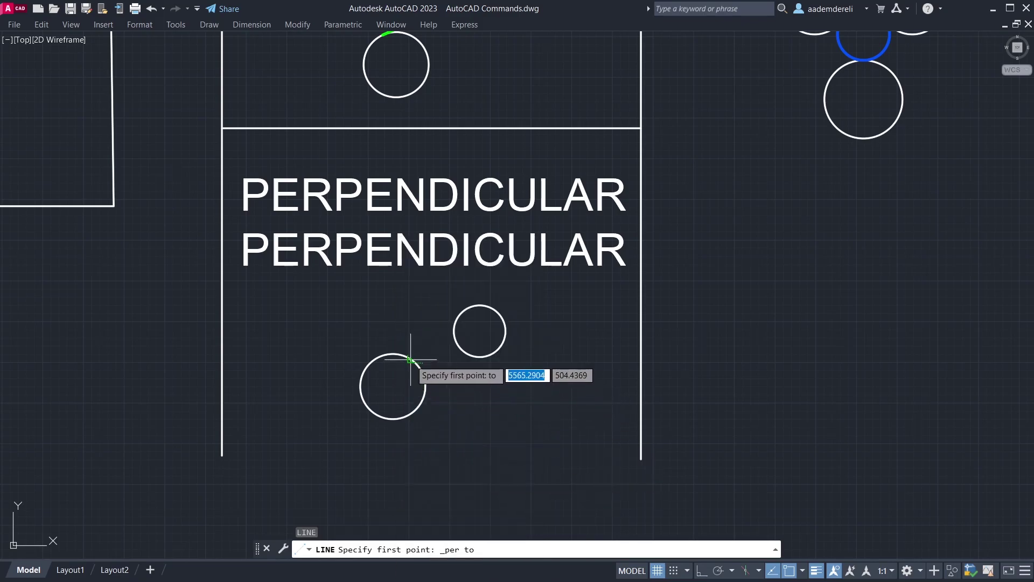
left_click(408, 356)
right_click(492, 386, "shift")
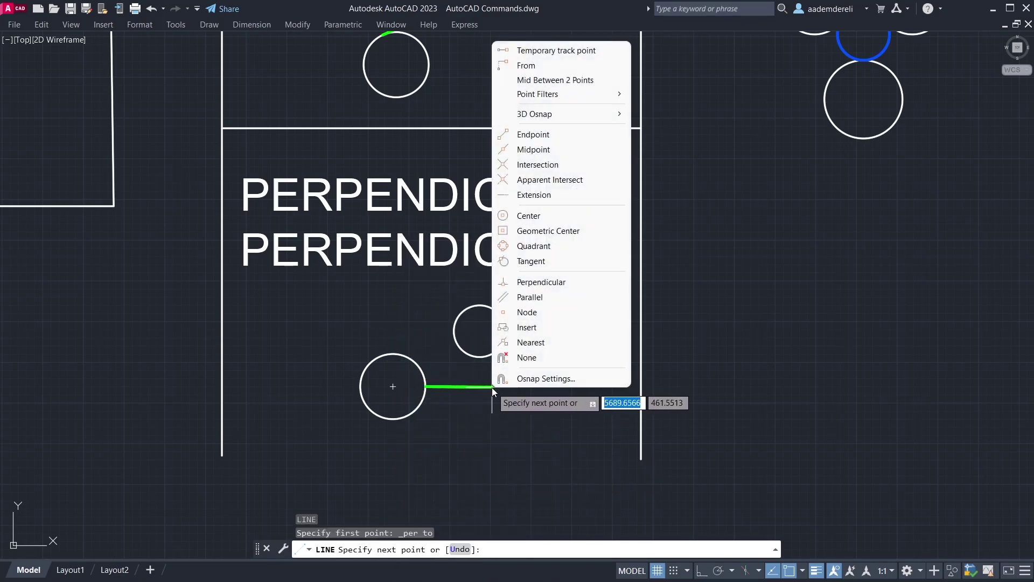
left_click(590, 281)
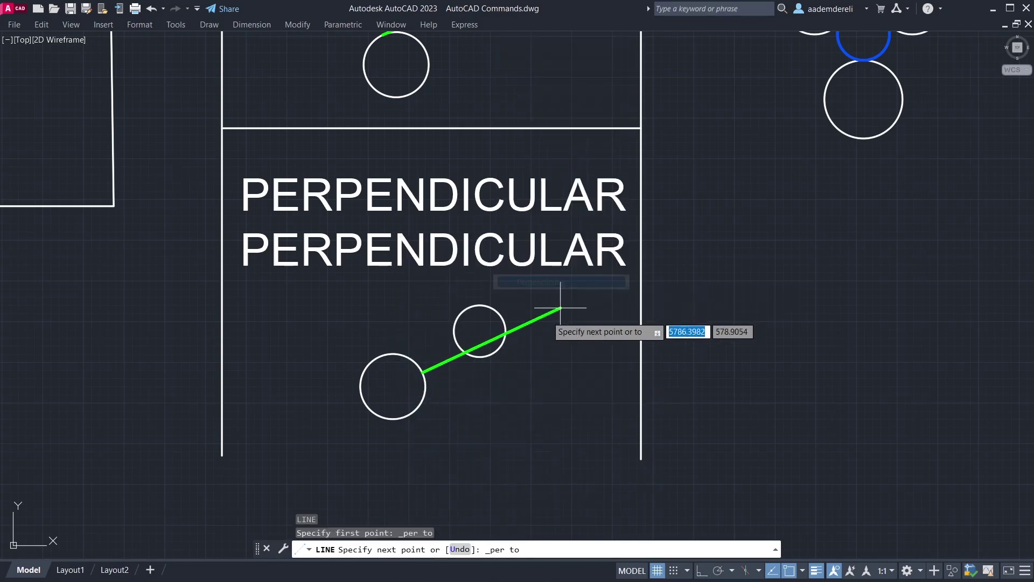
left_click(459, 344)
key("Return")
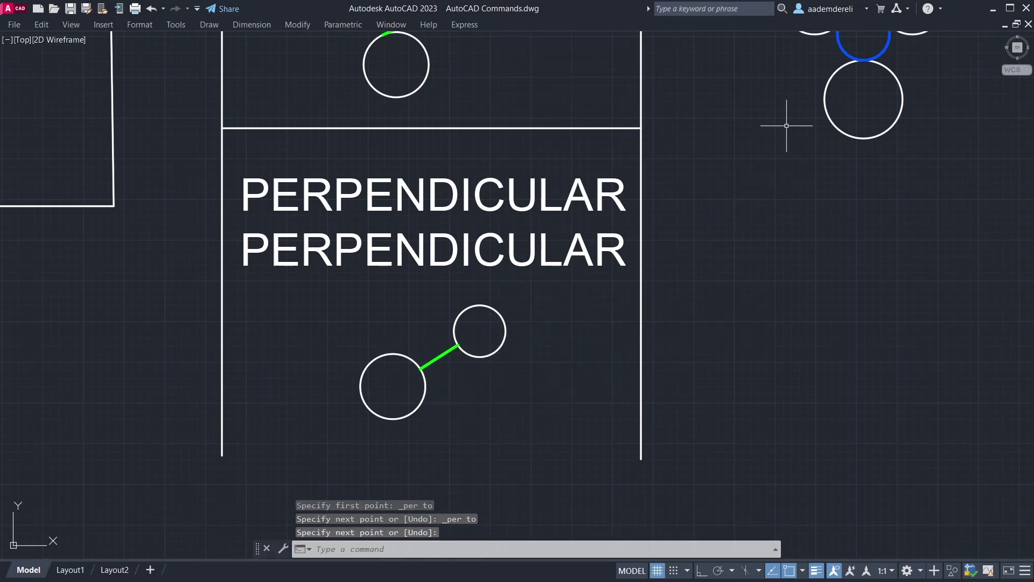
Erase the blue arc in the TAN TAN RADIUS cell and restore the ribbon with Ctrl+0
middle_click_drag(785, 123, 531, 335)
middle_click_drag(577, 104, 558, 399)
middle_click_drag(560, 185, 533, 346)
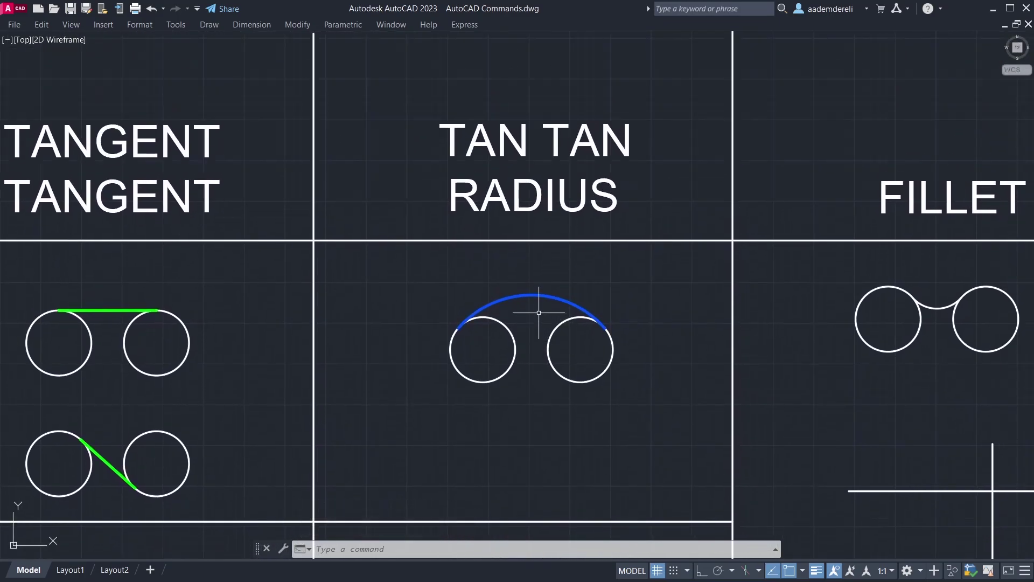
left_click(538, 312)
left_click(403, 296)
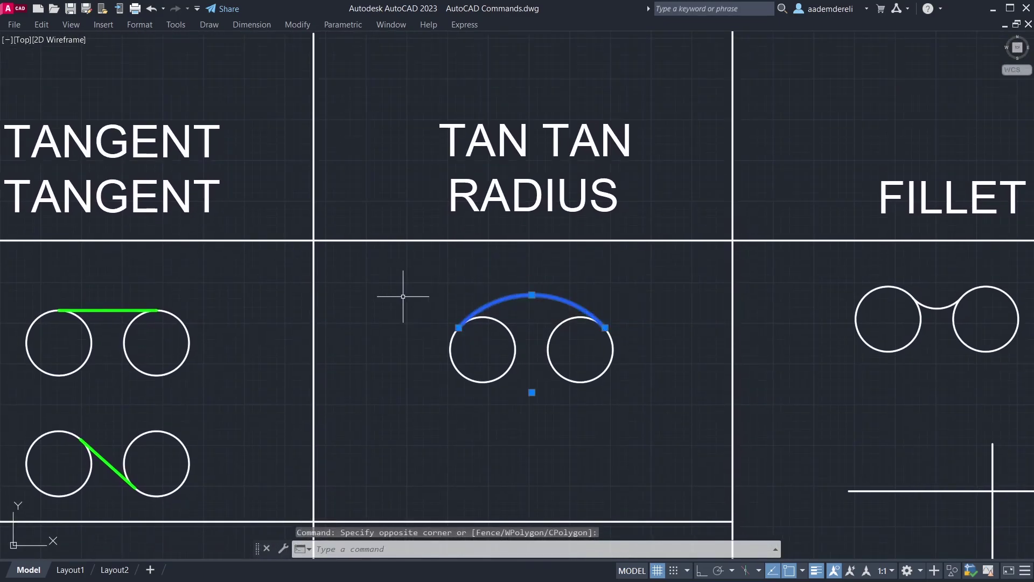
key("Delete")
key("ctrl+0")
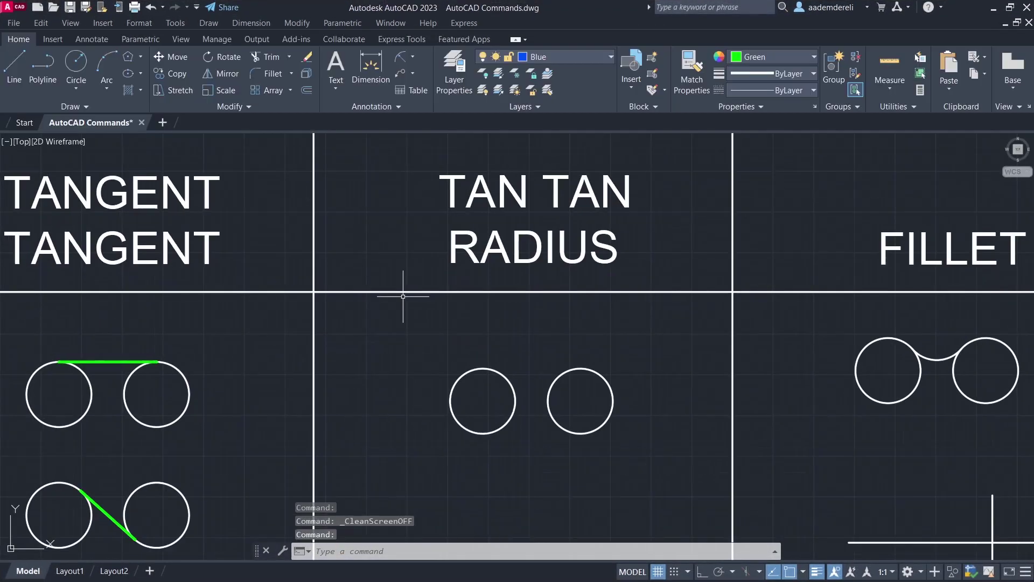
Draw a Tan, Tan, Radius circle of radius 150 touching the left and right circles
left_click(82, 88)
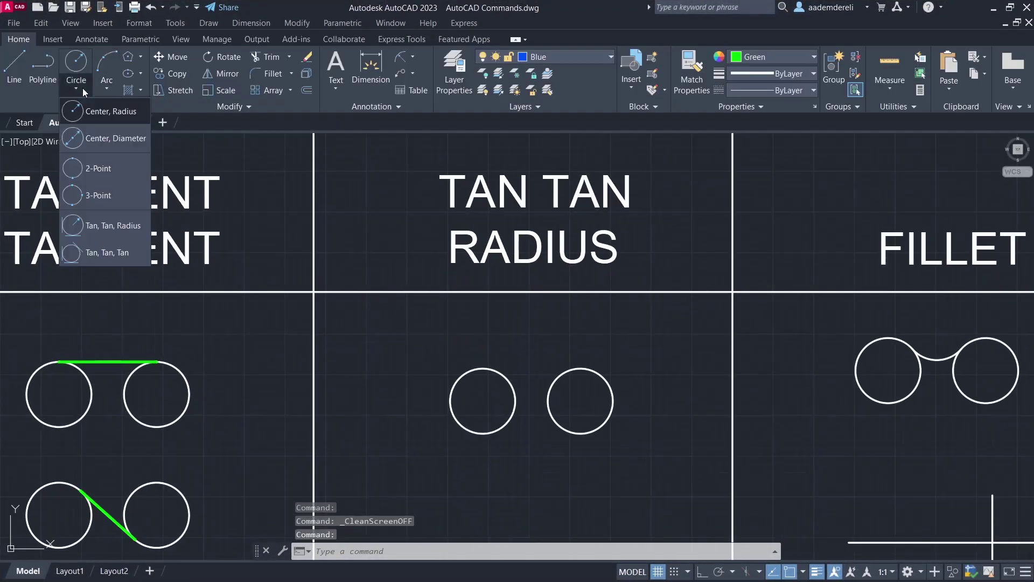
left_click(111, 228)
left_click(458, 377)
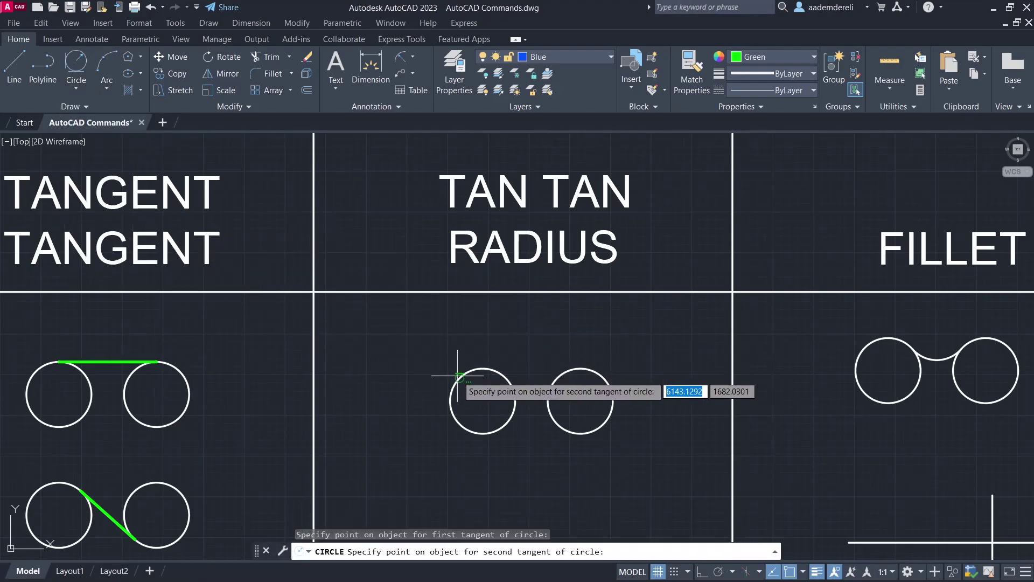
left_click(603, 377)
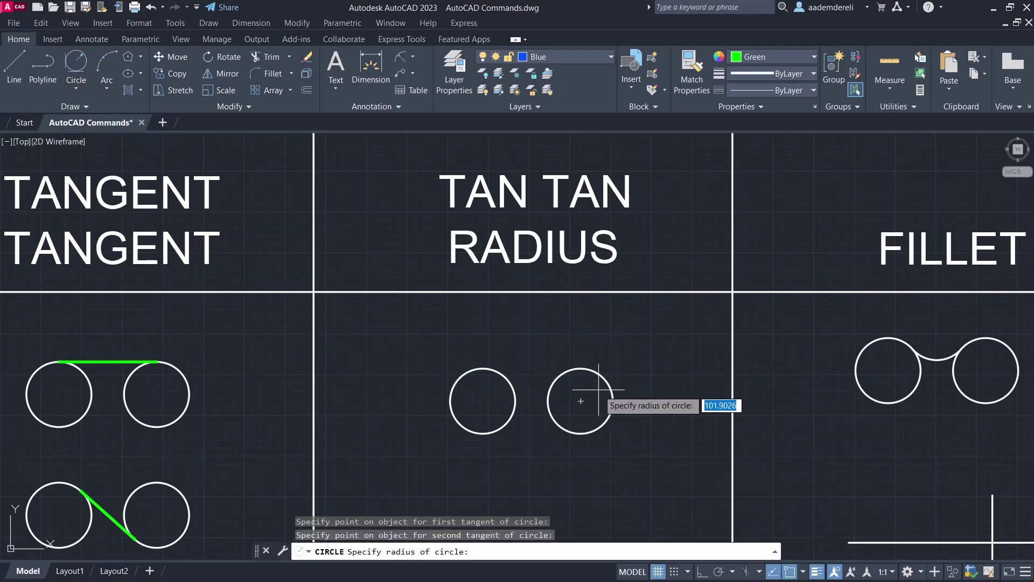
type("150")
key("Return")
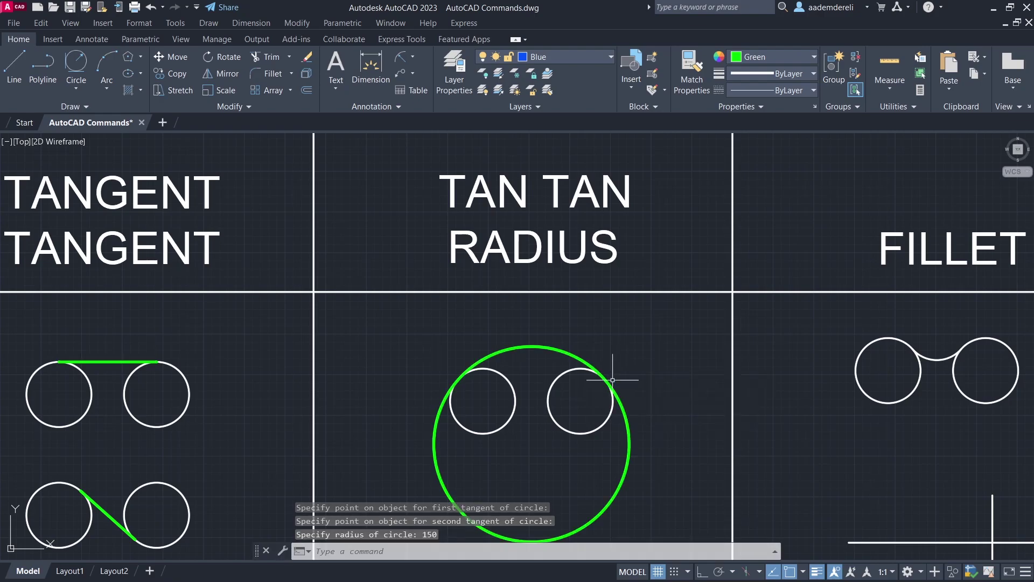
middle_click_drag(589, 381, 576, 355)
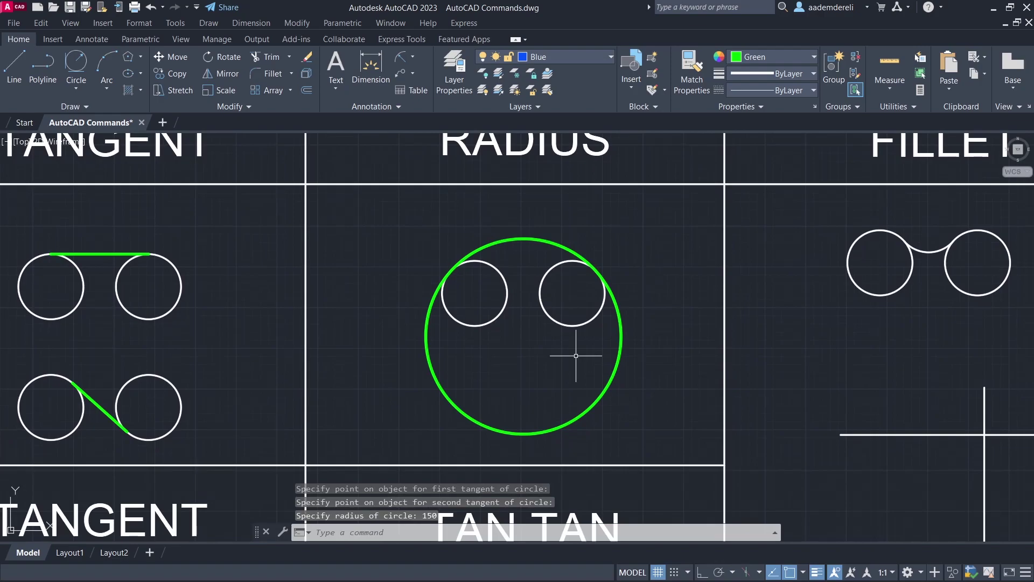
Trim away the lower part of the radius-150 circle, leaving the tangent arc
type("TR")
key("Return")
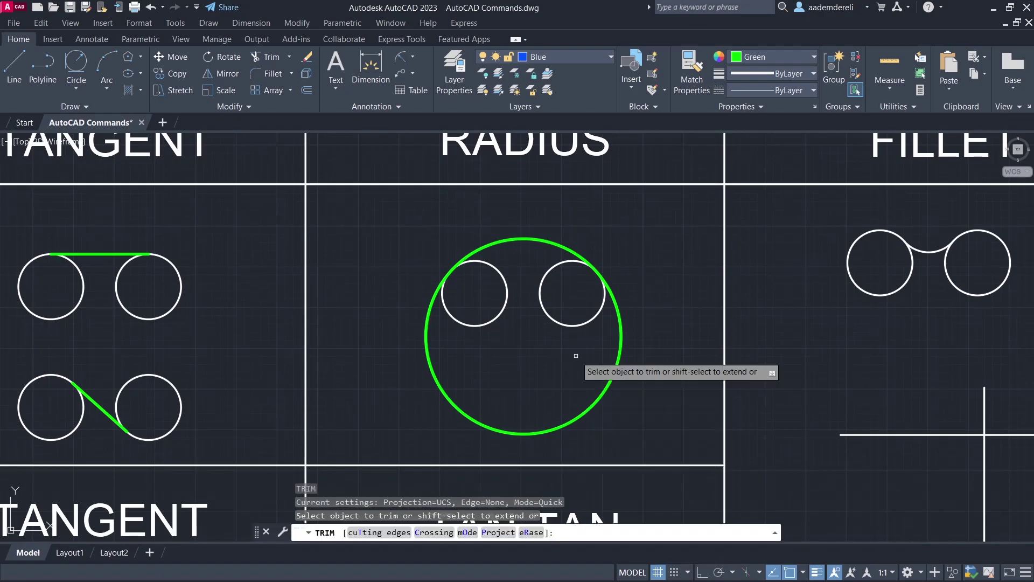
left_click(515, 364)
key("Return")
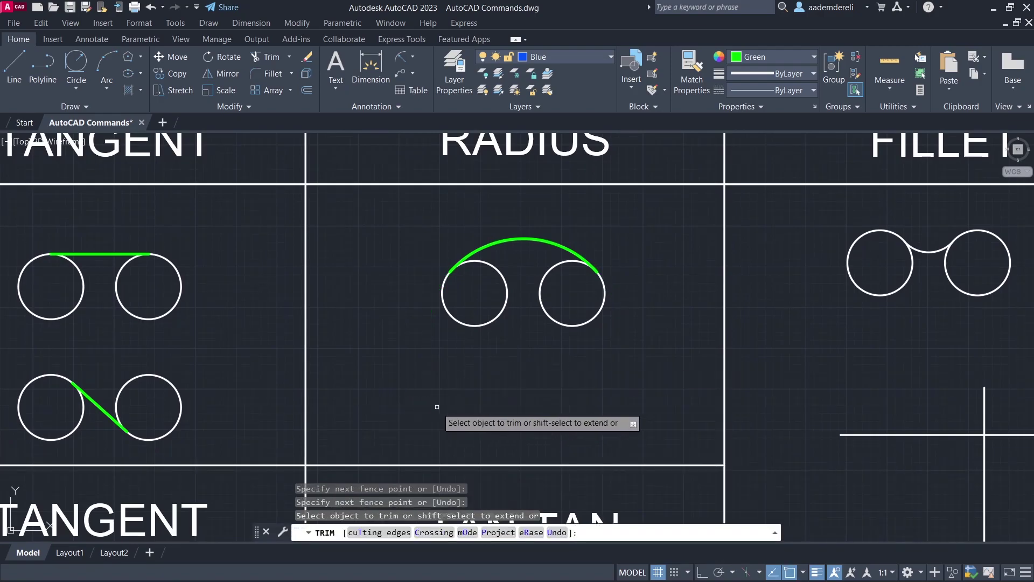
key("Return")
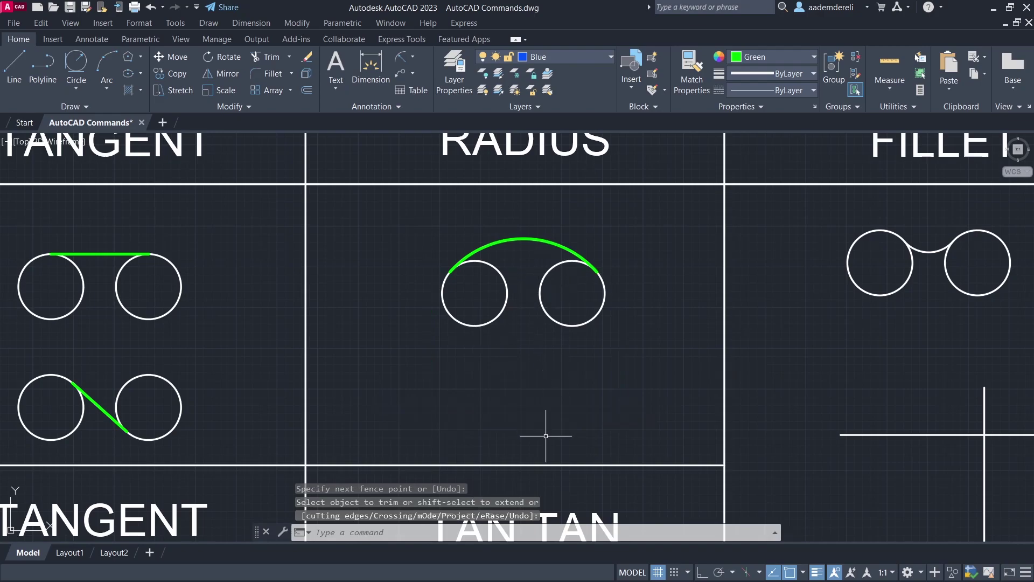
middle_click_drag(546, 436, 519, 201)
Delete the blue middle circle in the TAN TAN TAN cell
middle_click_drag(519, 360, 519, 258)
left_click(493, 353)
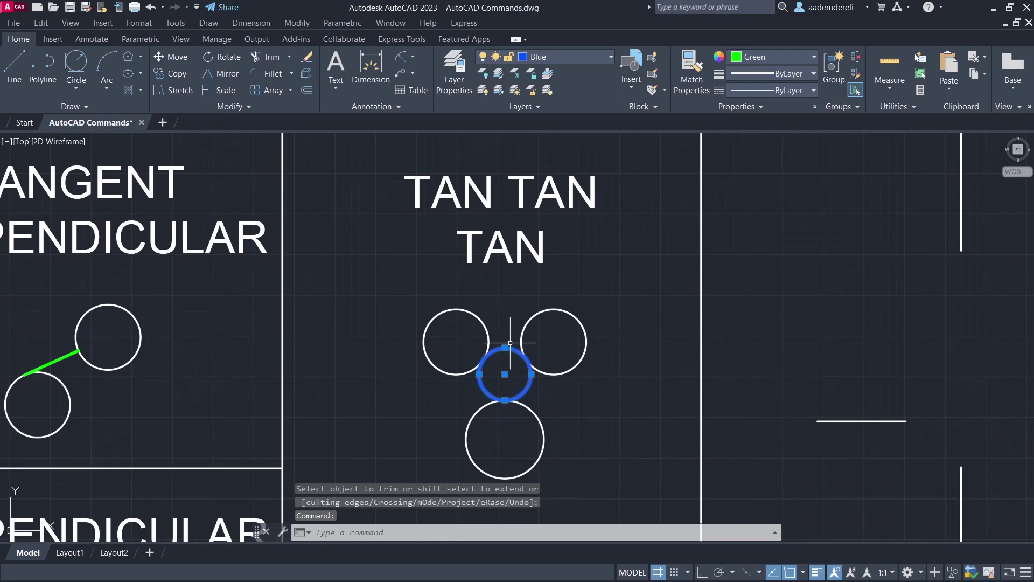
key("Delete")
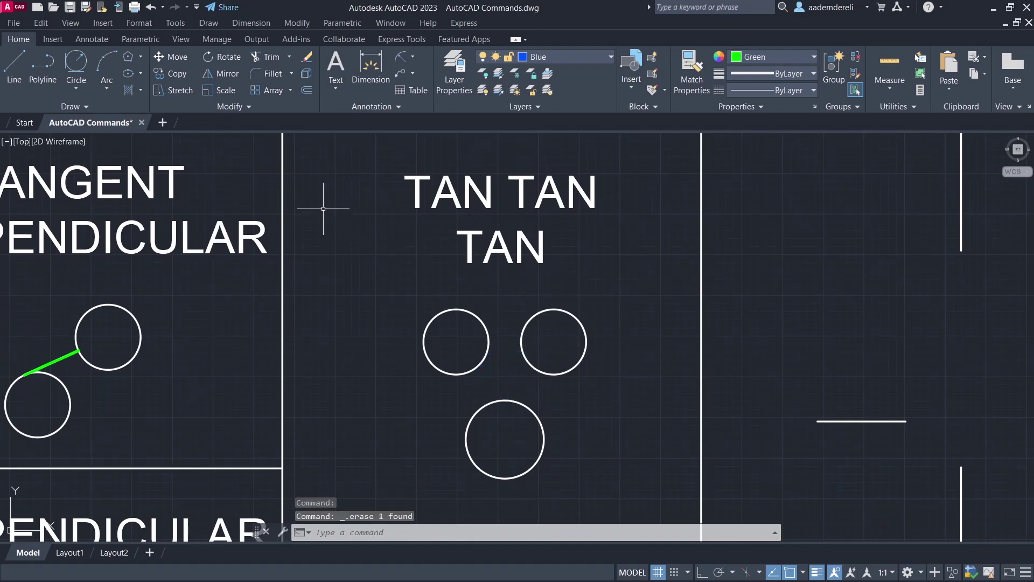
Draw a Tan, Tan, Tan circle touching the left, right and bottom circles
left_click(76, 87)
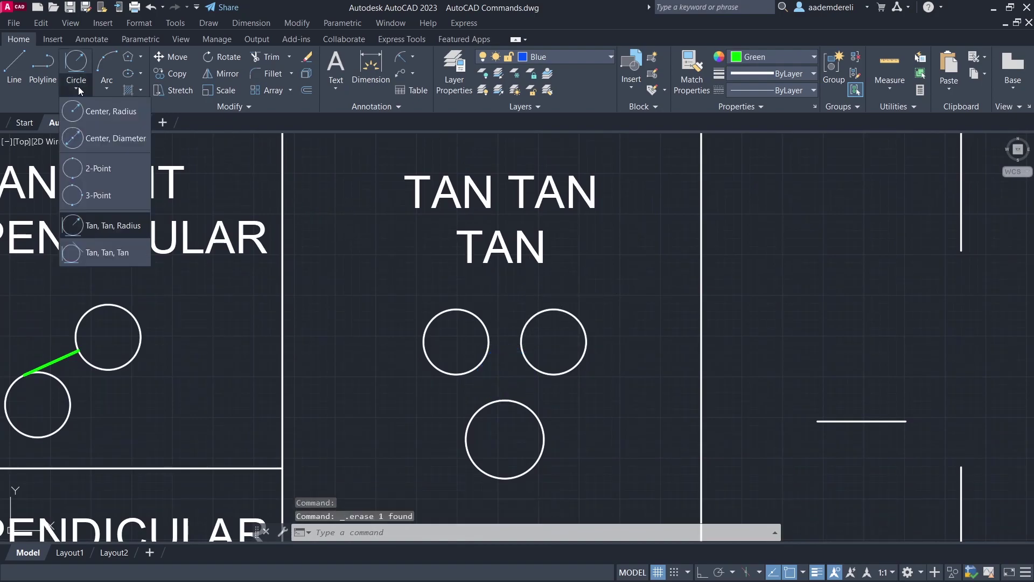
left_click(138, 251)
left_click(488, 362)
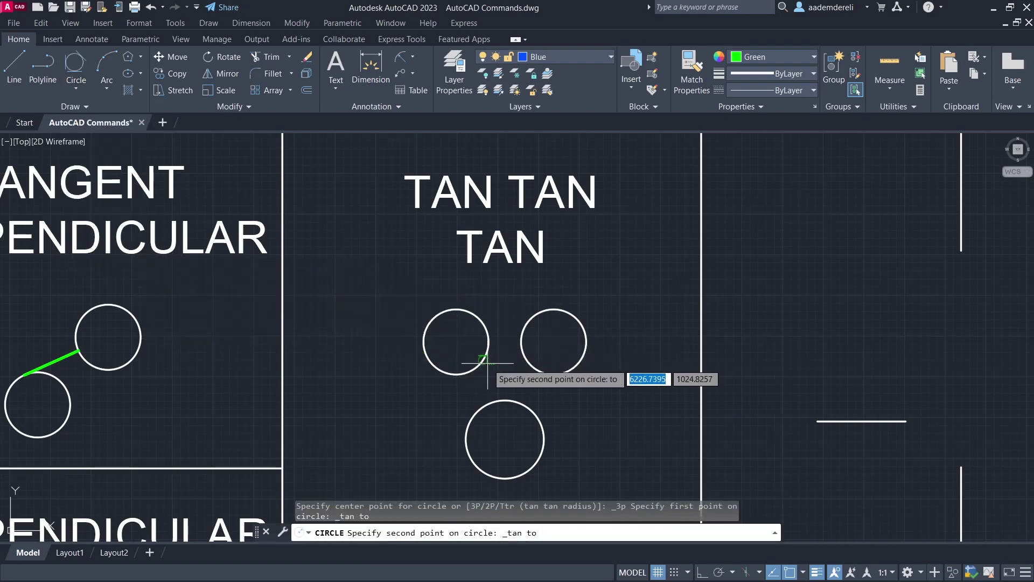
left_click(524, 363)
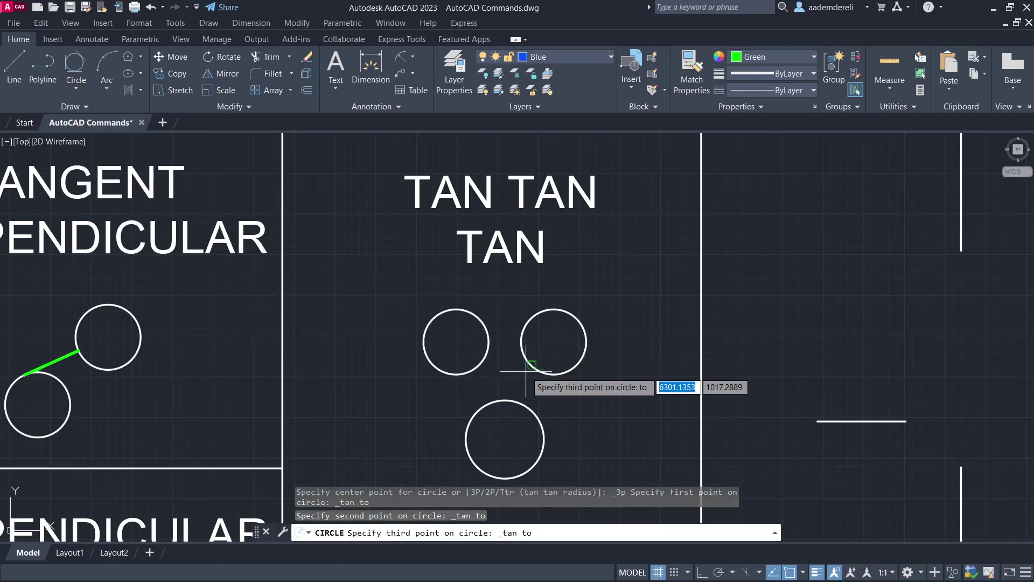
left_click(523, 400)
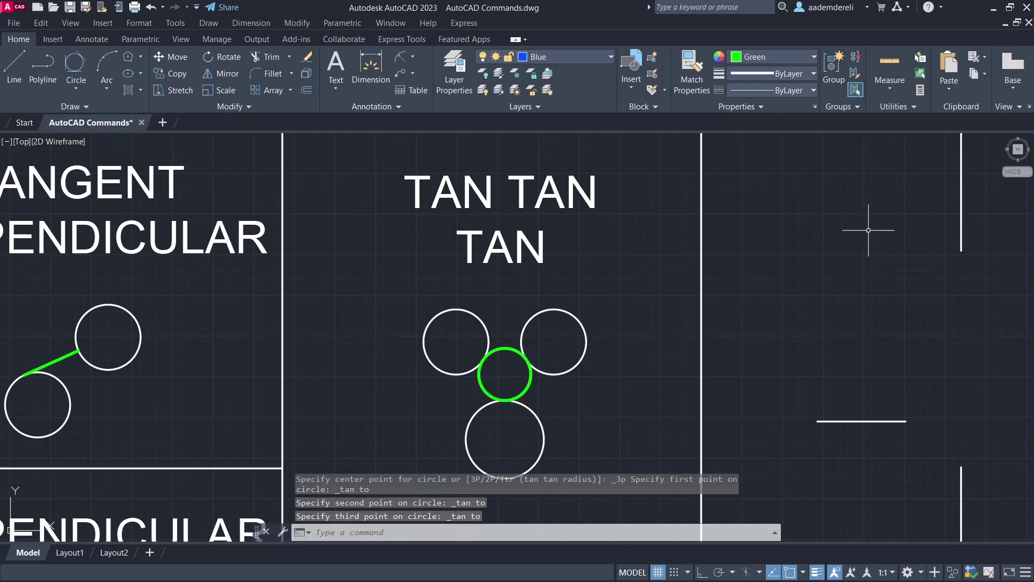
mouse_move(873, 227)
middle_mouse_down()
mouse_move(795, 279)
mouse_move(651, 433)
middle_mouse_up()
mouse_move(673, 199)
middle_mouse_down()
mouse_move(597, 372)
mouse_move(592, 419)
middle_mouse_up()
Erase the old connecting arc between the FILLET circles
left_click(603, 380)
left_click(595, 342)
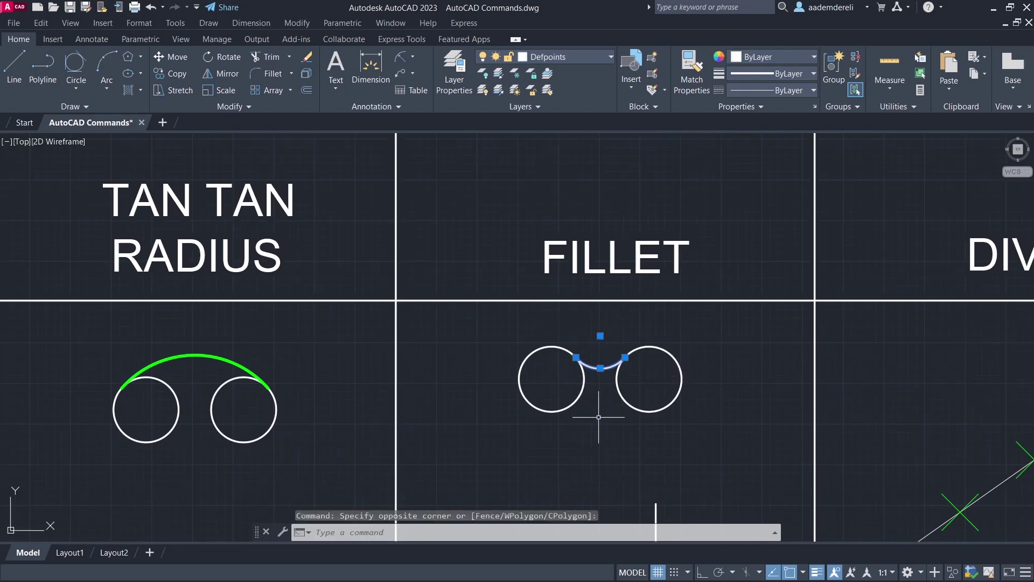
key("Delete")
Fillet the two circles with radius 50 to add the upper arc
type("F")
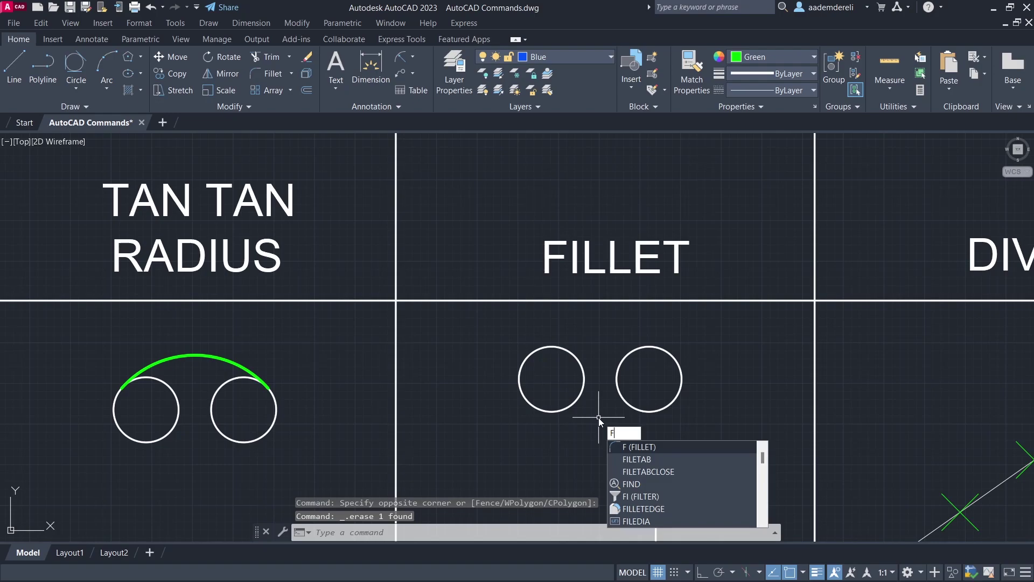
key("Return")
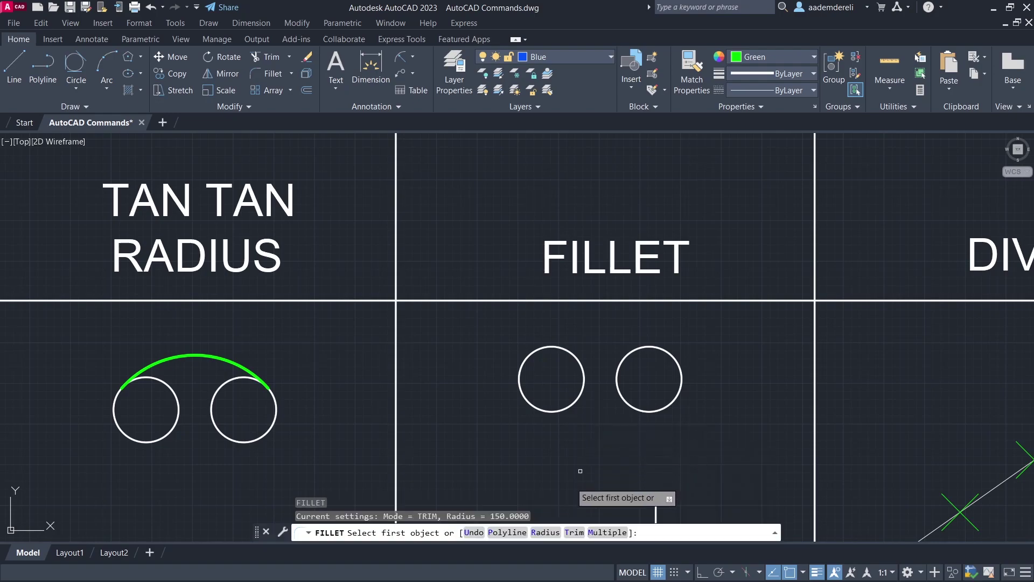
left_click(546, 532)
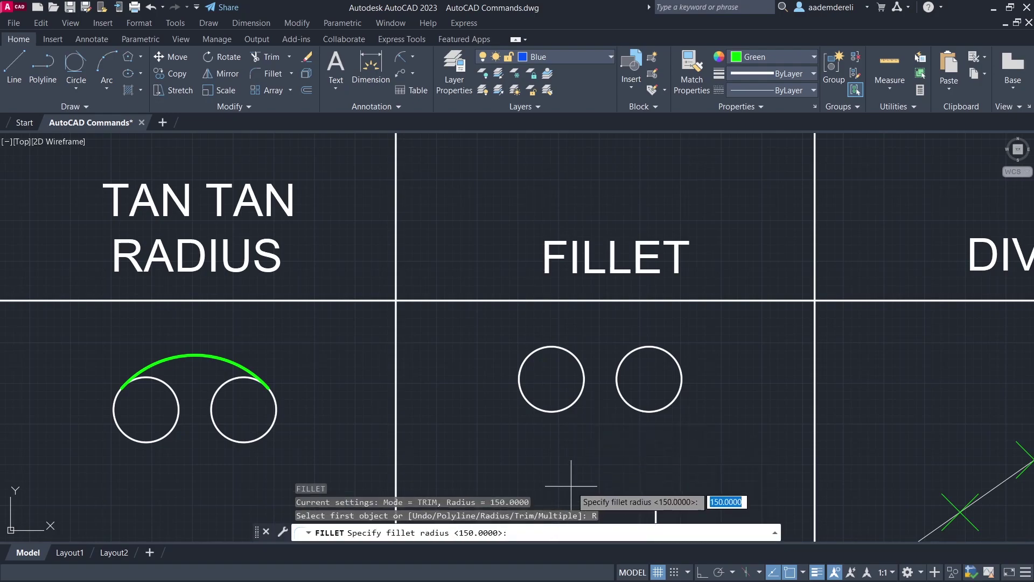
type("50")
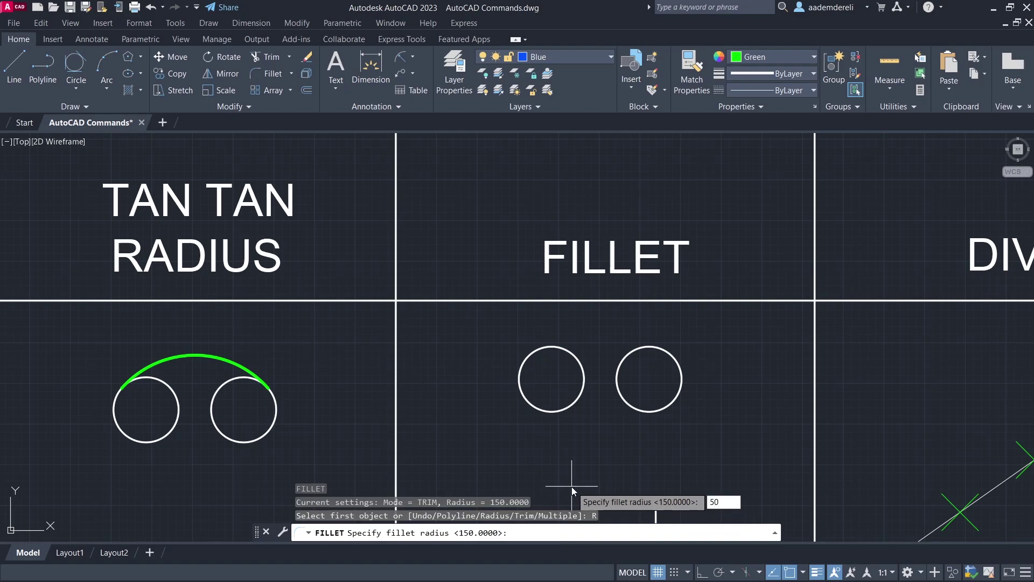
key("Return")
left_click(578, 359)
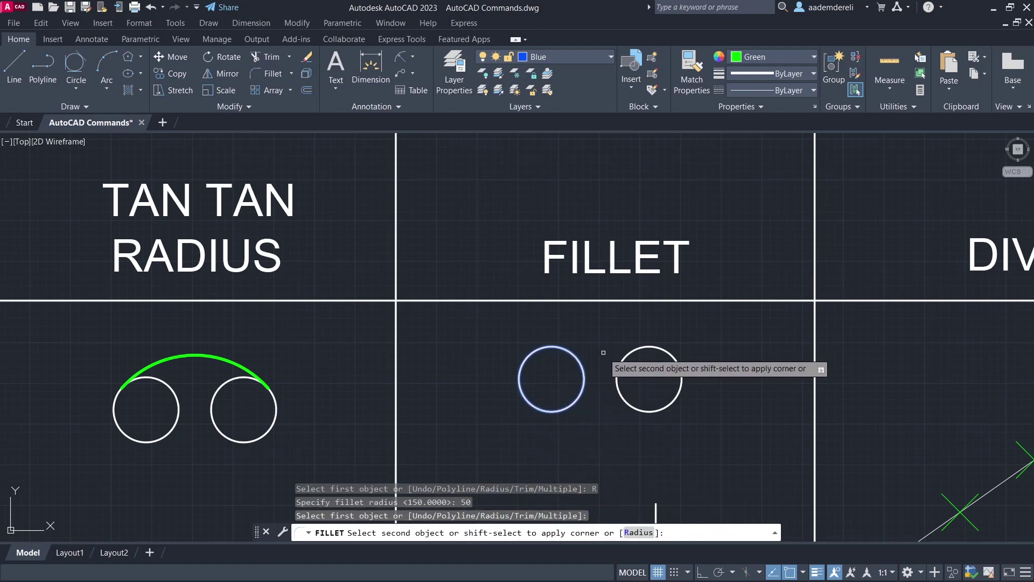
left_click(624, 355)
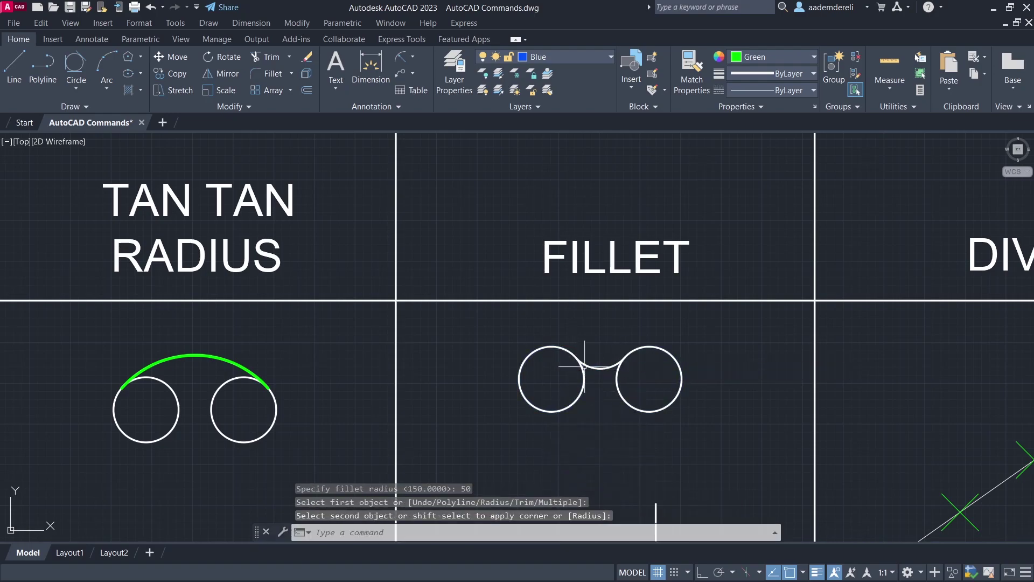
Fillet the two circles again with radius 100 to add the lower arc
key("Return")
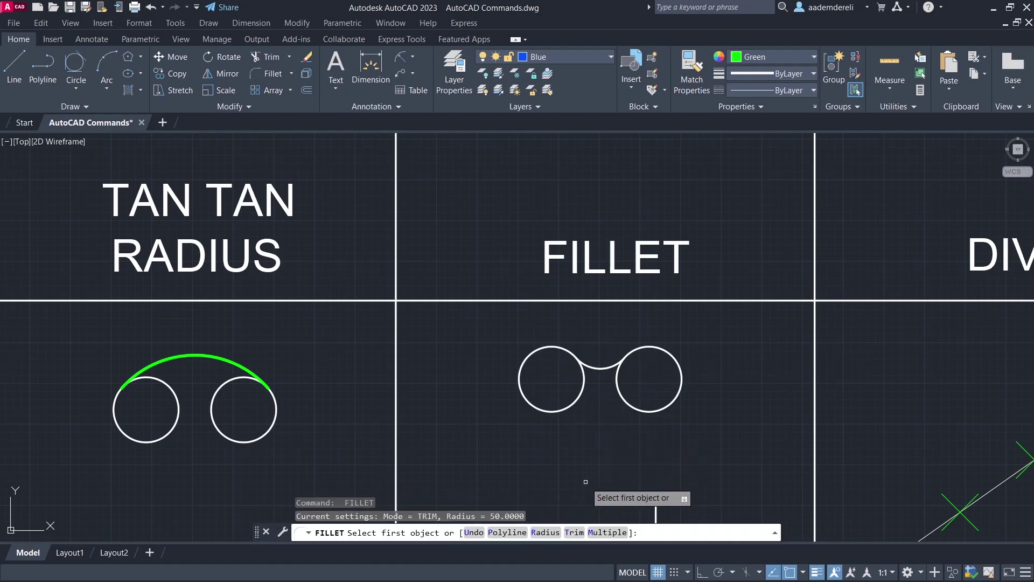
left_click(546, 533)
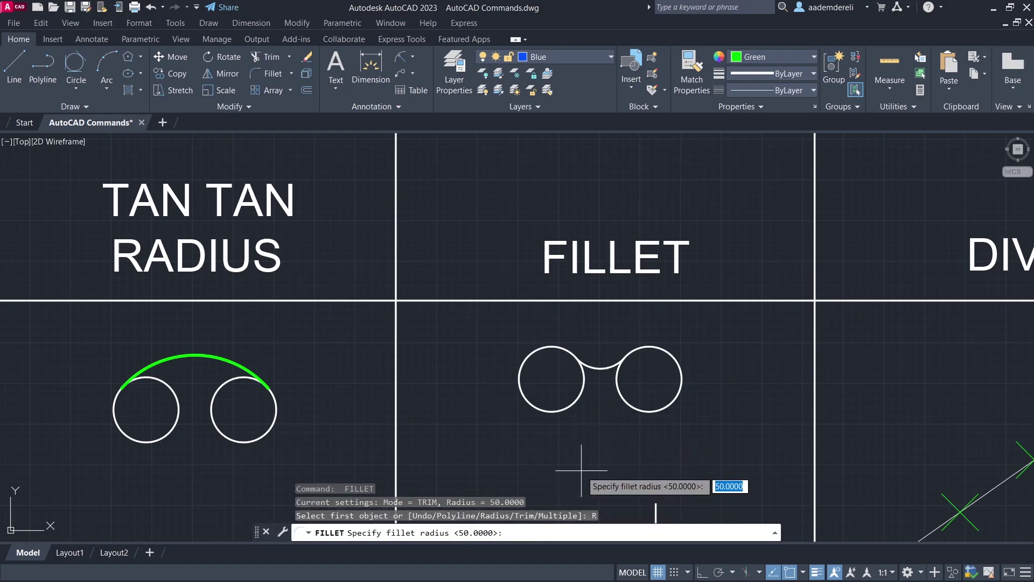
type("100")
key("Return")
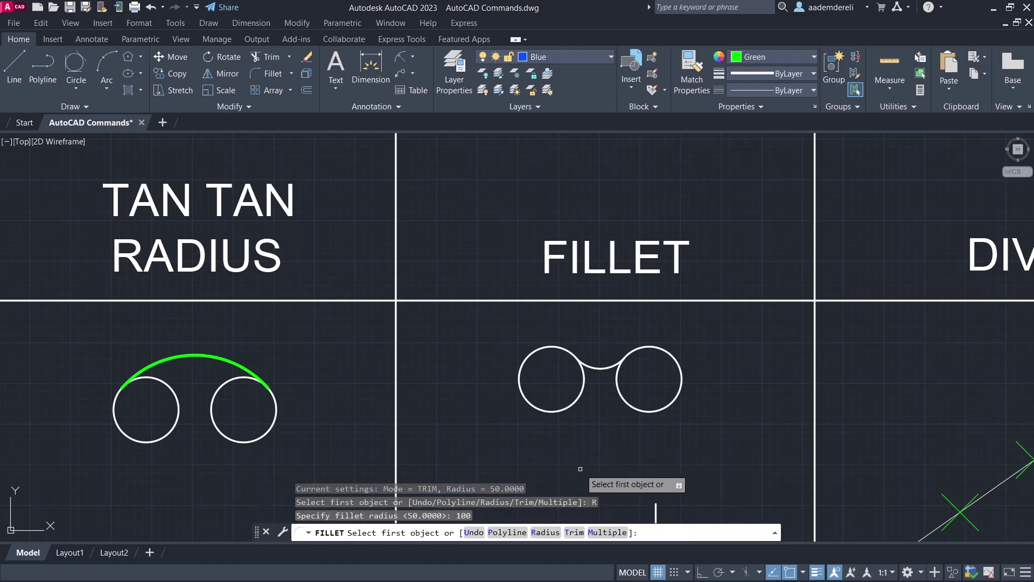
left_click(577, 407)
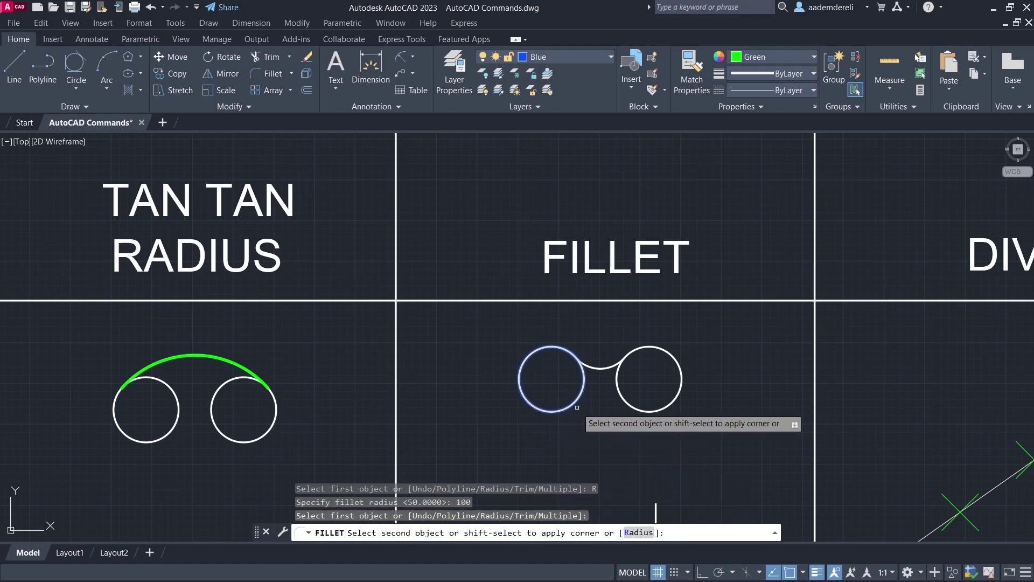
left_click(623, 406)
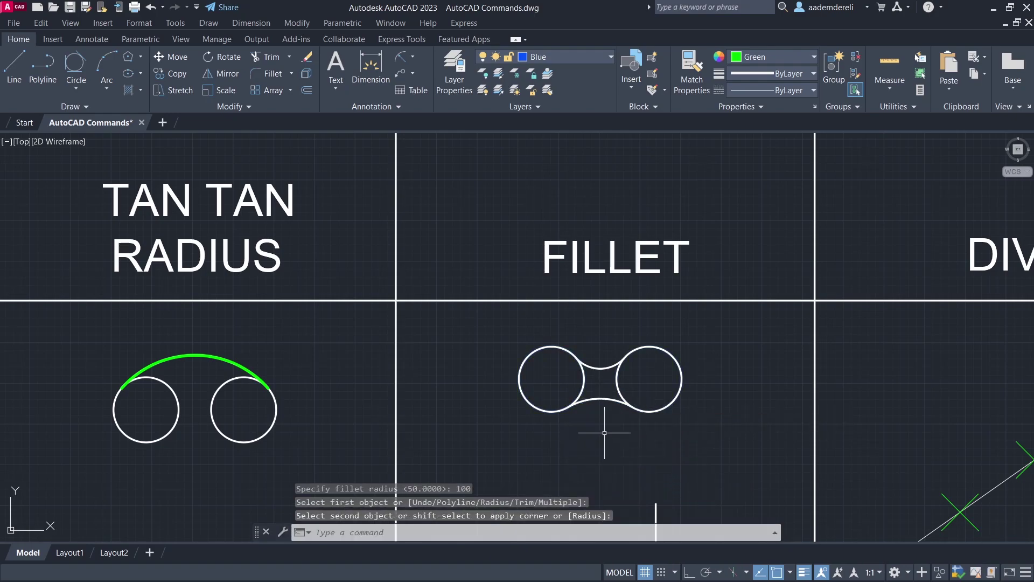
Change both fillet arcs to green
left_click(604, 431)
left_click(573, 318)
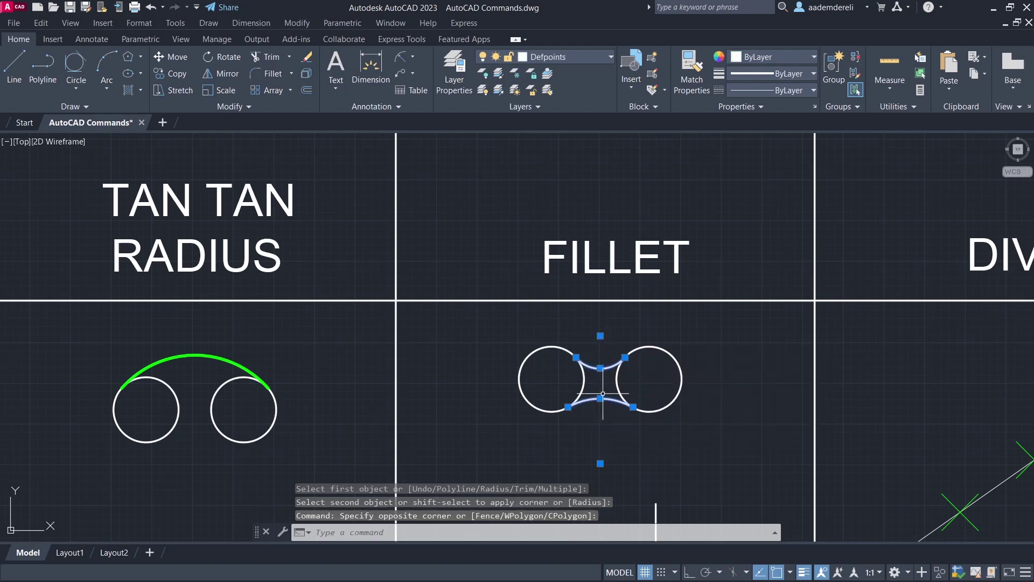
left_click(765, 56)
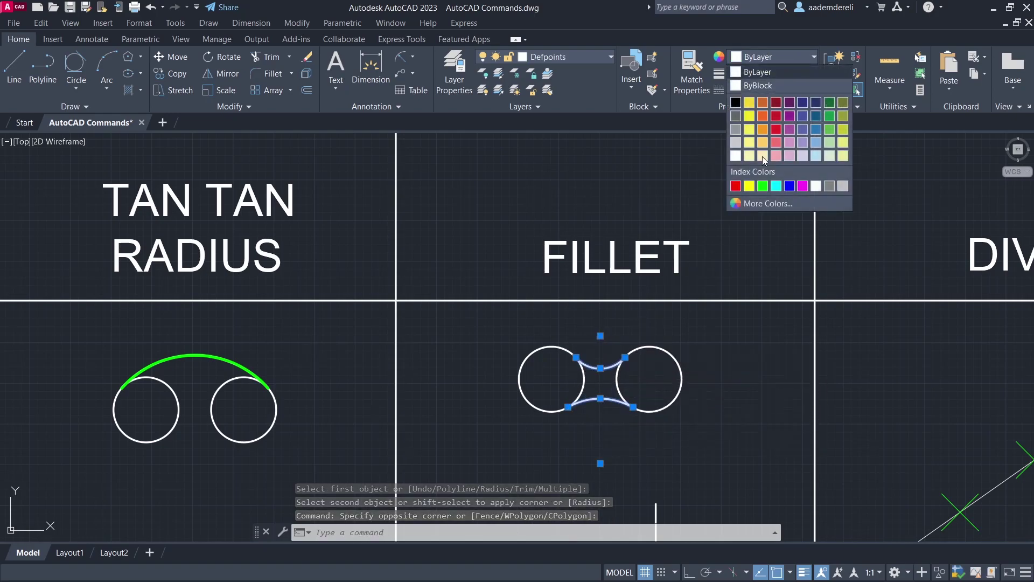
left_click(763, 185)
key("Escape")
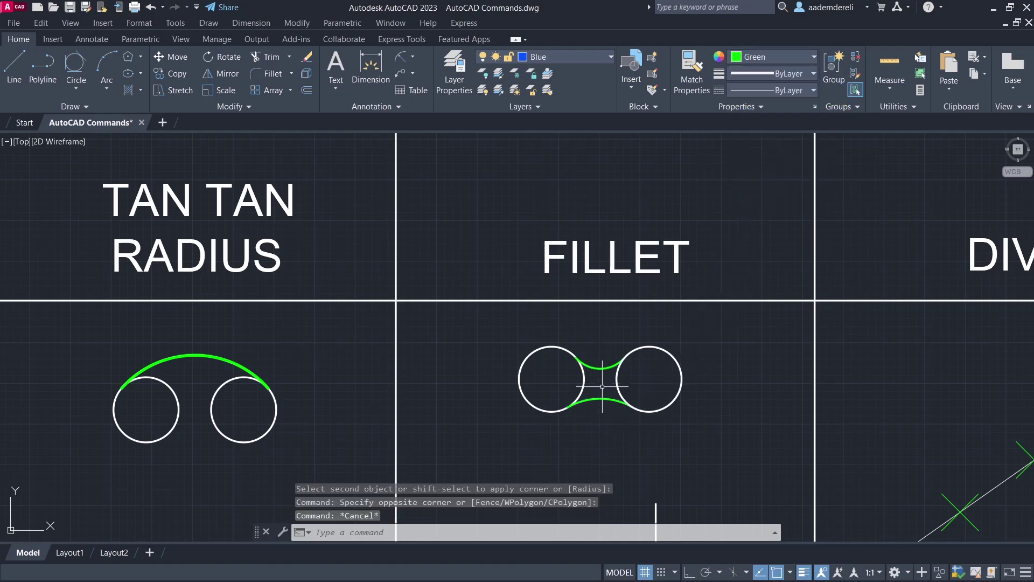
Trim the inner circle arcs between the fillets with a fence
type("t or")
key("Return")
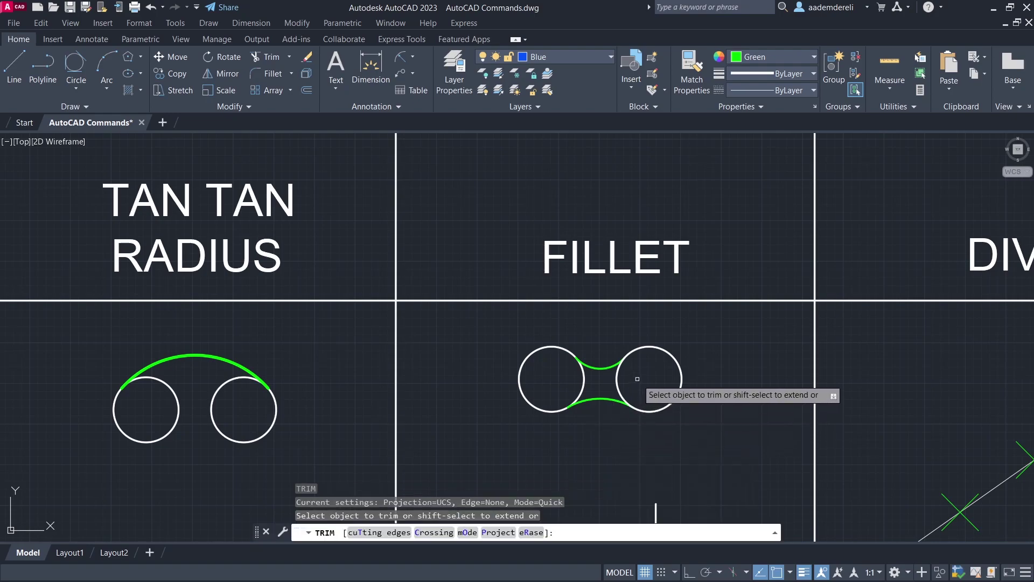
left_click(637, 378)
key("Return")
key("Return")
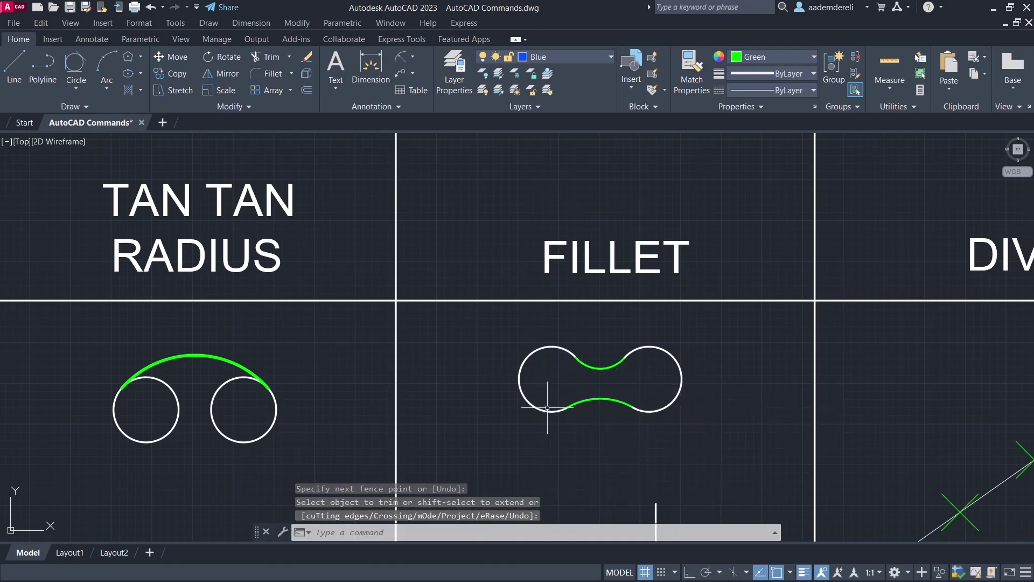
middle_click_drag(605, 474, 558, 203)
Fillet the crossing horizontal and vertical lines with radius 0 into a sharp corner
type("F")
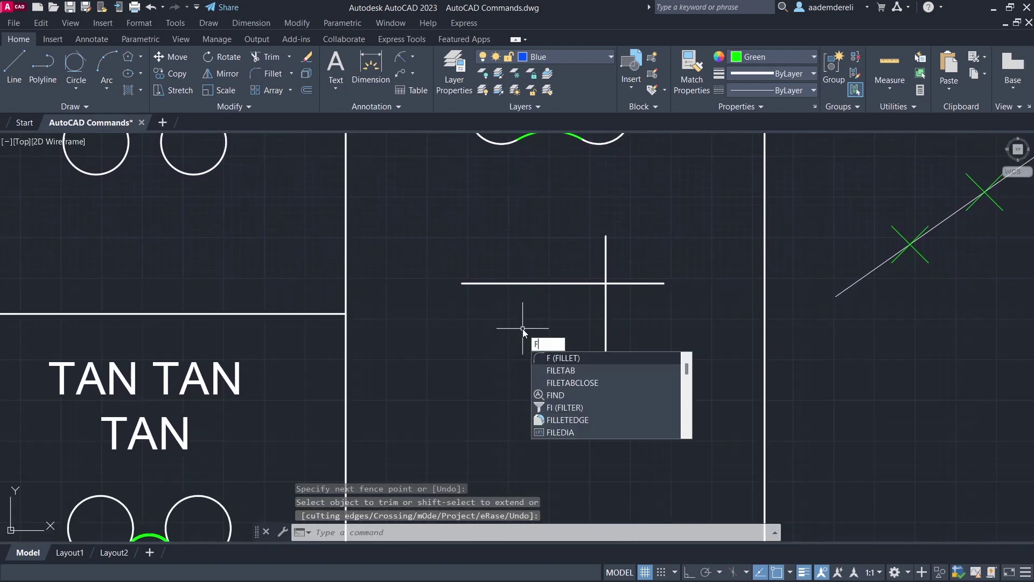
key("Return")
type("r")
key("Return")
type("0")
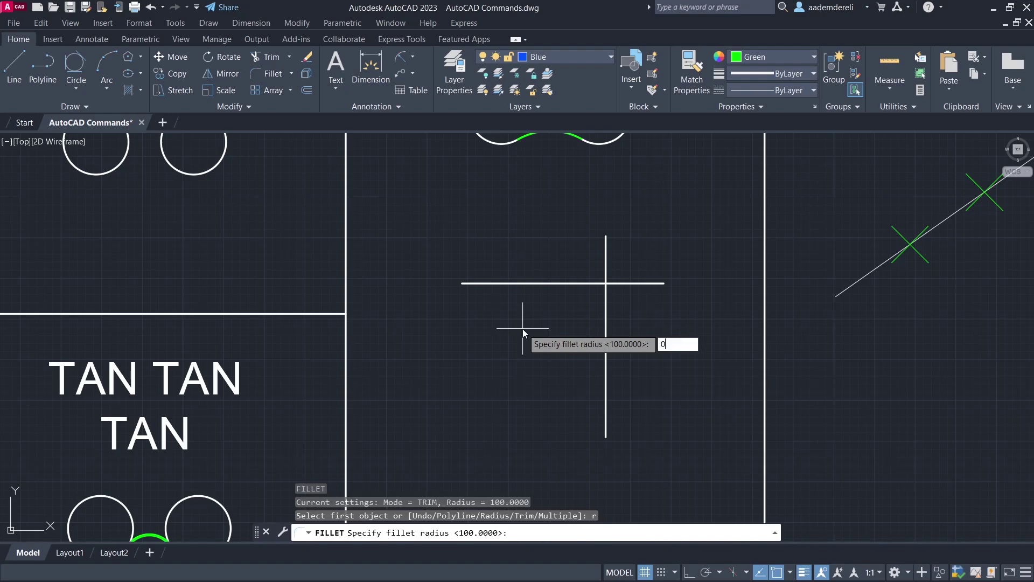
key("Return")
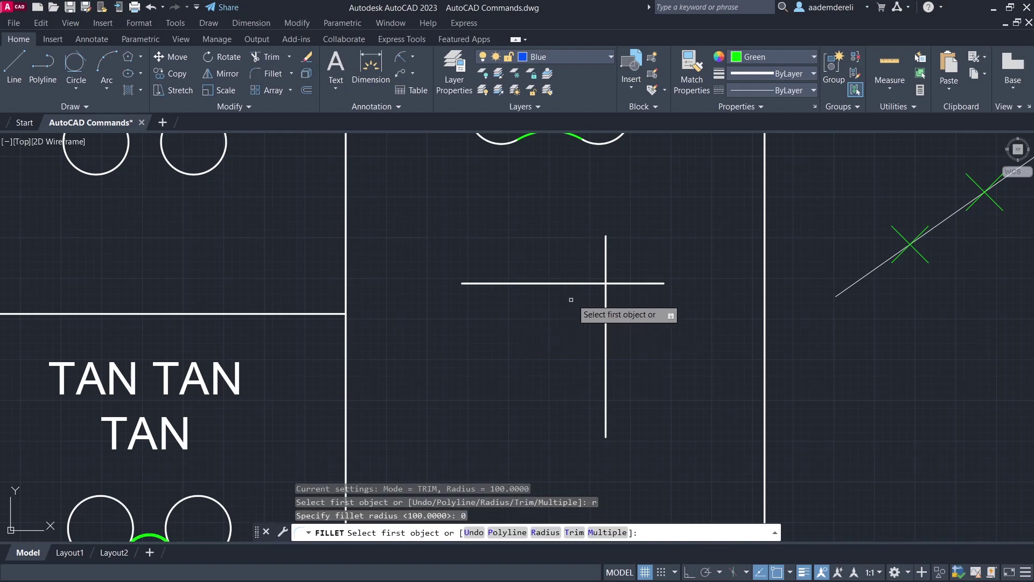
left_click(586, 284)
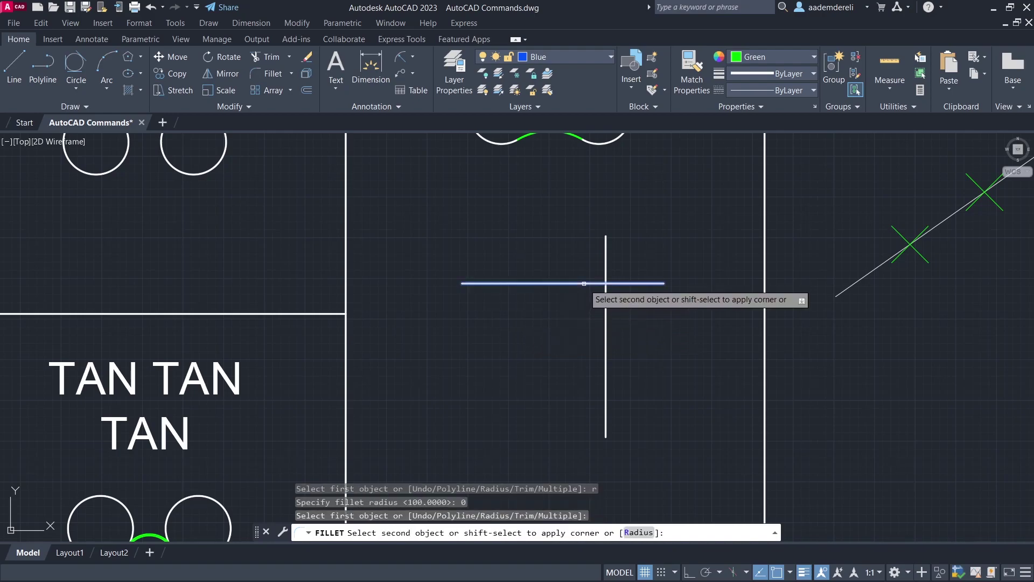
left_click(603, 309)
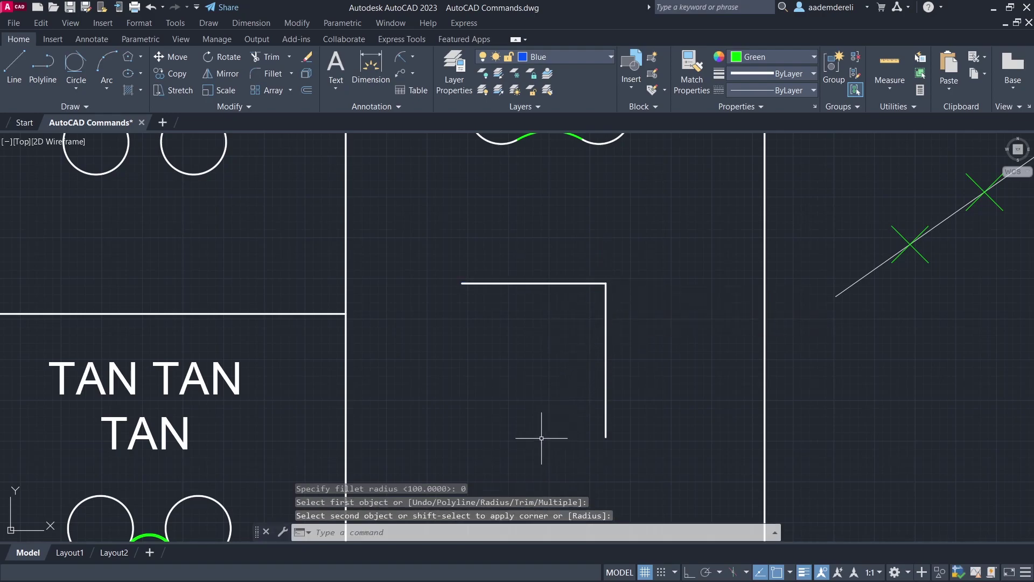
Fillet the separate horizontal and vertical lines with a radius-100 rounded corner
middle_click_drag(540, 437, 485, 190)
middle_click_drag(486, 339, 491, 250)
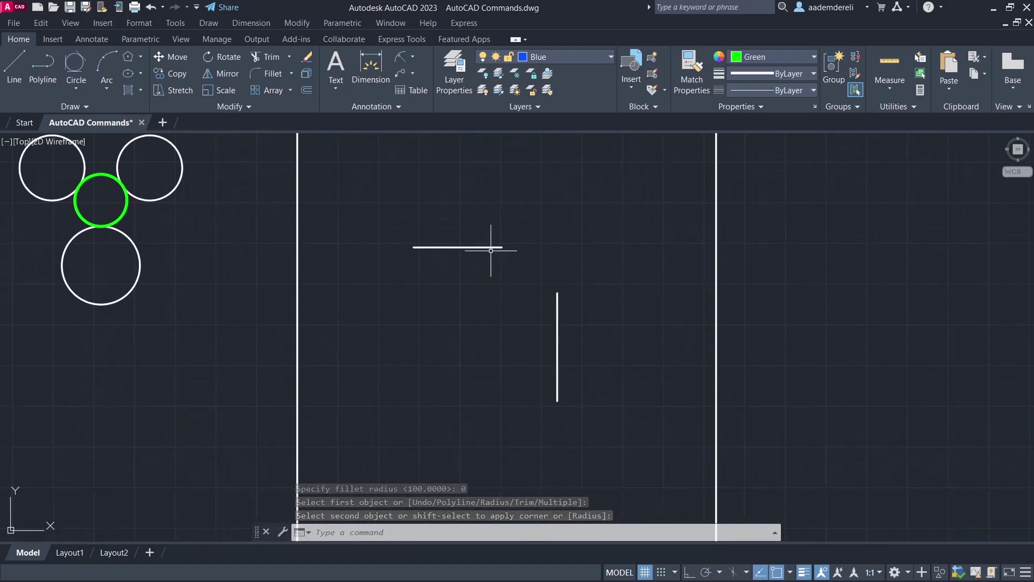
type("F")
key("BackSpace")
key("Return")
type("r")
key("Return")
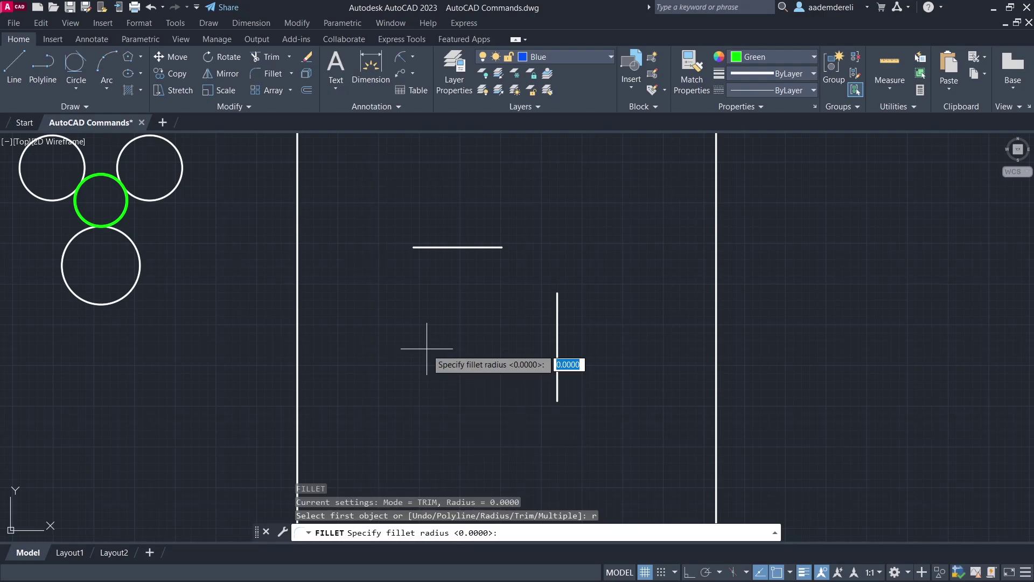
type("1")
key("Return")
left_click(499, 248)
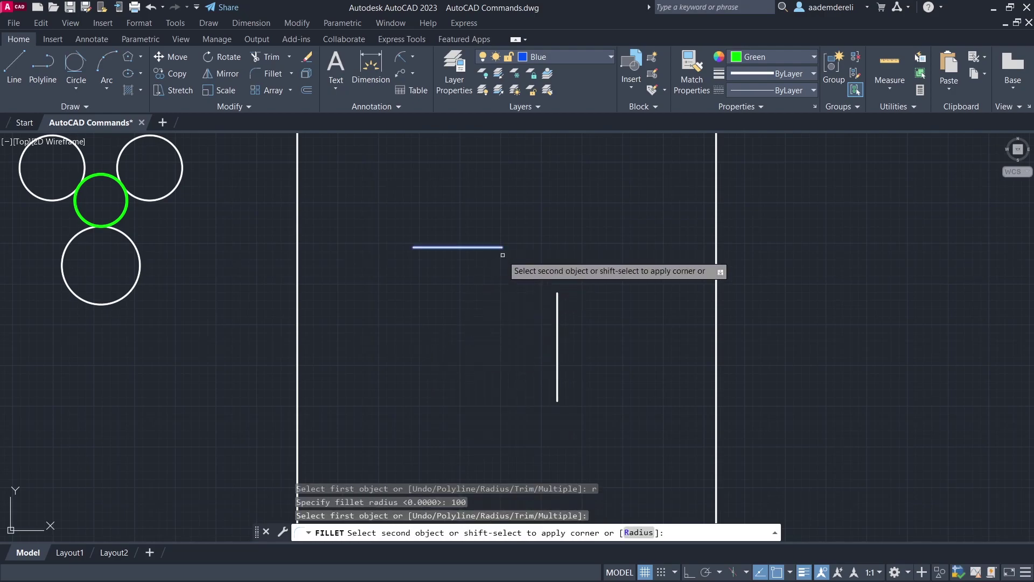
left_click(555, 310)
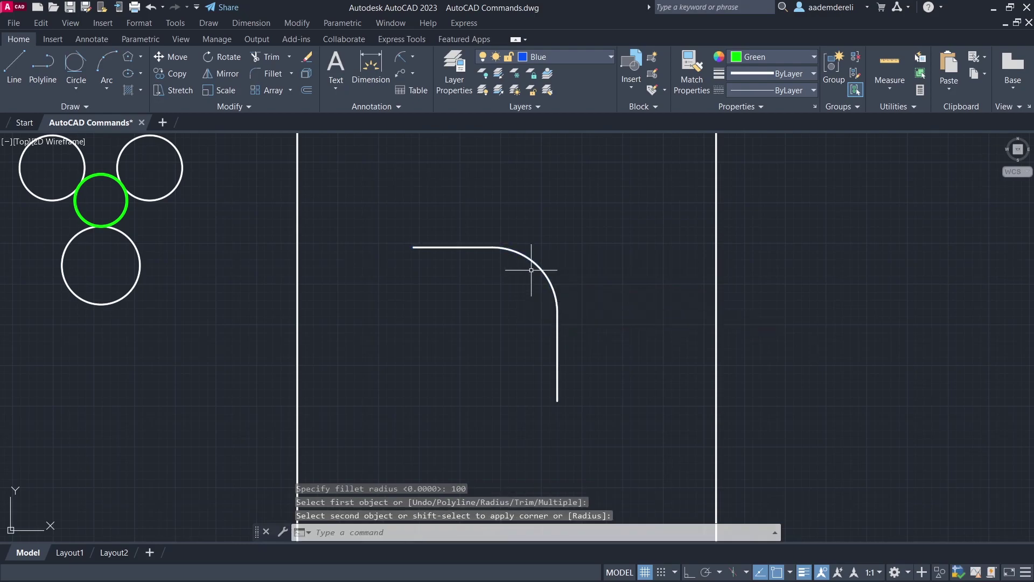
Window-select and delete the three old division marks in the DIVIDE cell
scroll(552, 313, "down", 3)
mouse_move(607, 282)
middle_mouse_down()
mouse_move(693, 252)
mouse_move(611, 351)
mouse_move(634, 282)
mouse_move(563, 388)
middle_mouse_up()
scroll(554, 423, "up", 2)
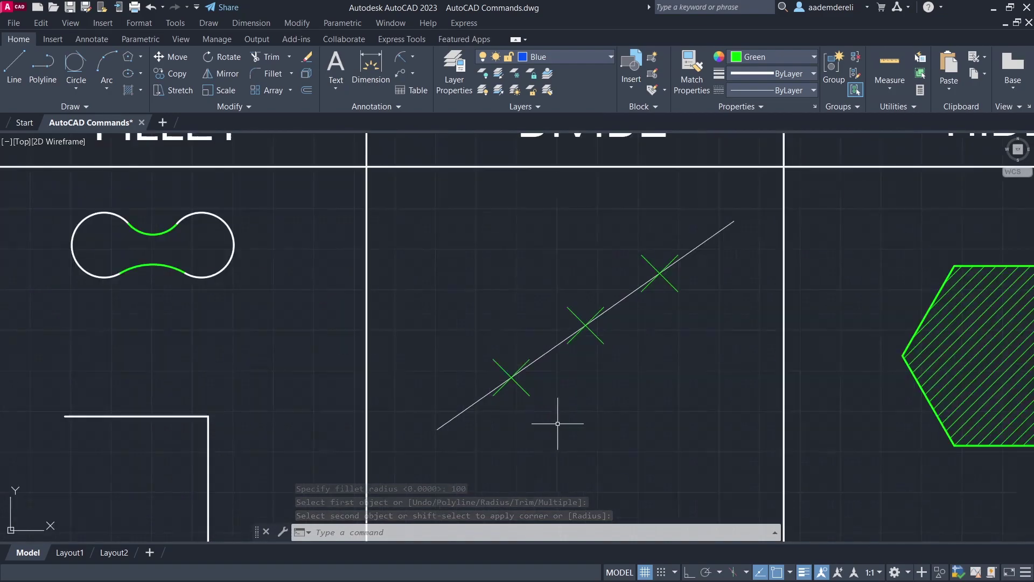
middle_click_drag(569, 230, 551, 317)
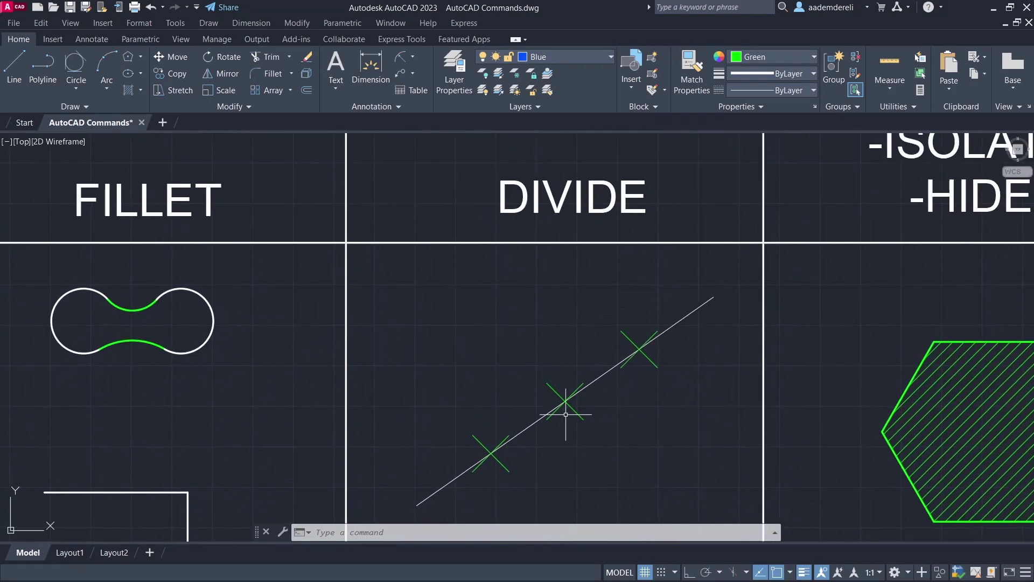
left_click(444, 306)
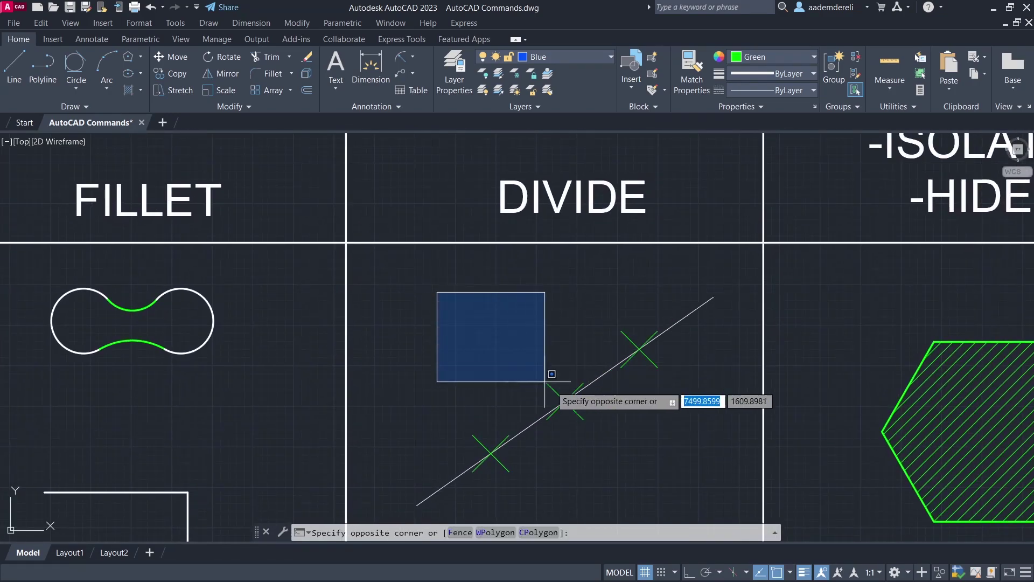
left_click(675, 486)
key("Delete")
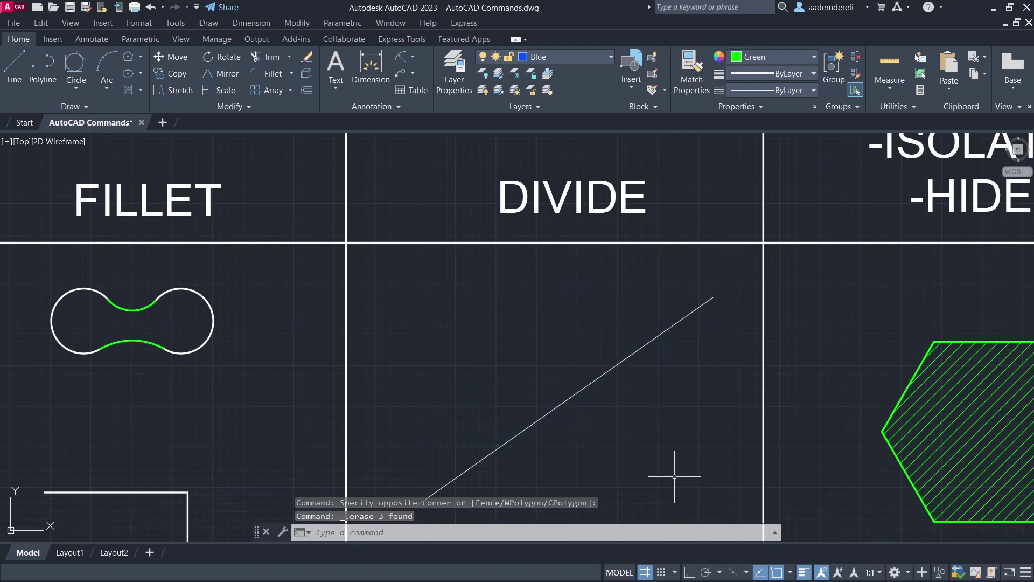
Divide the diagonal line into 4 equal segments with DIVIDE
type("di")
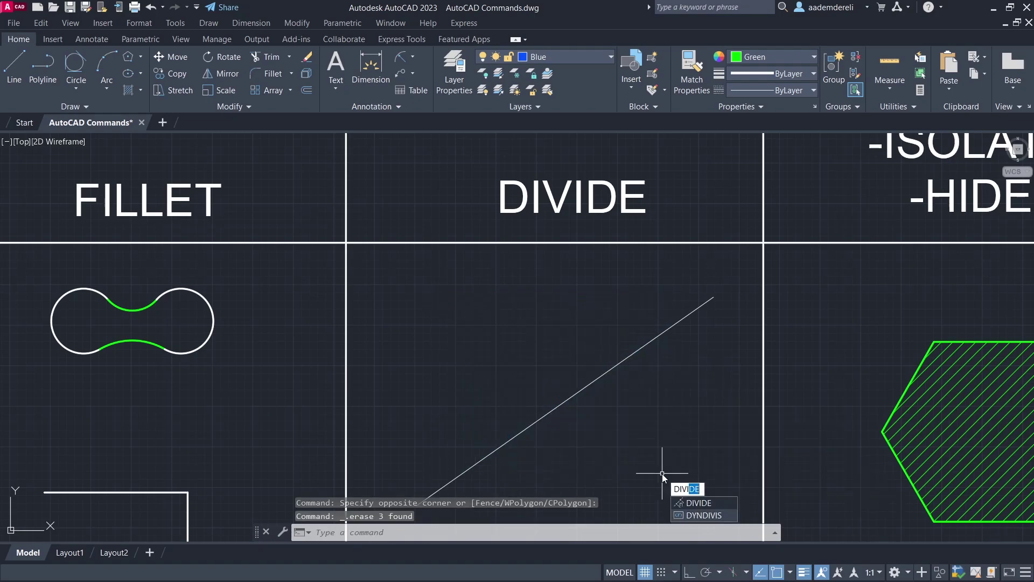
left_click(725, 507)
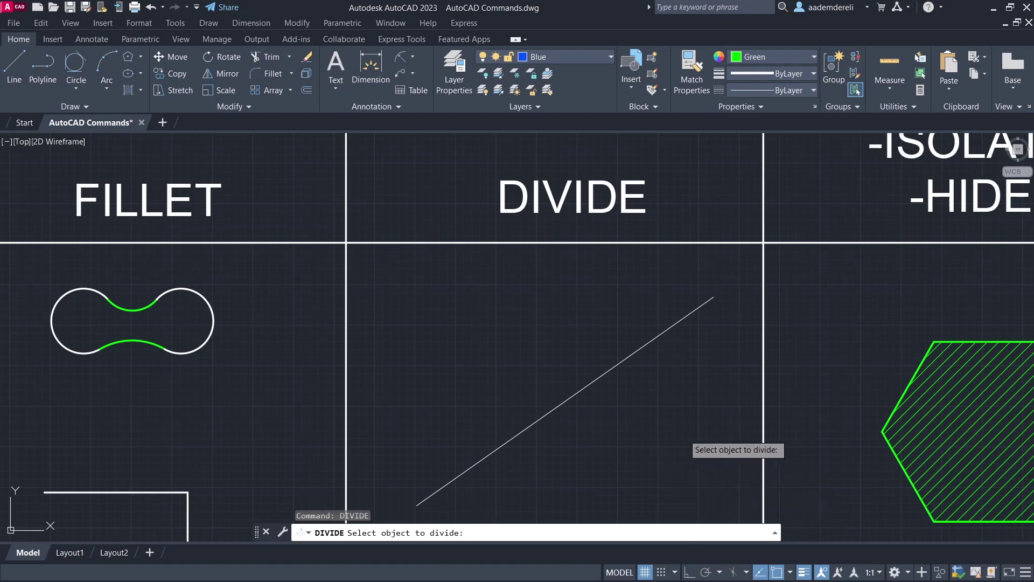
left_click(676, 325)
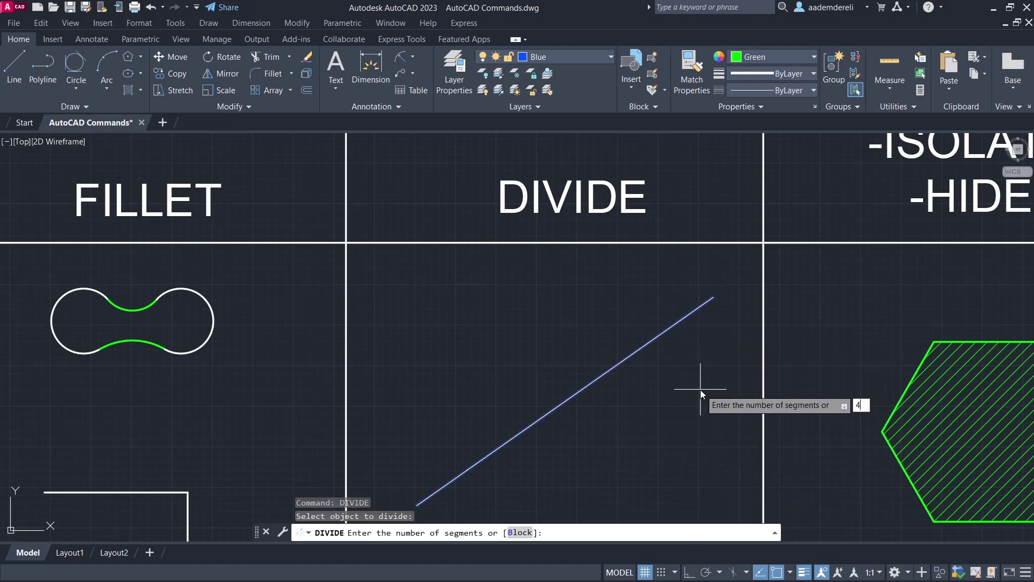
type("4")
key("Return")
middle_click_drag(665, 404, 666, 337)
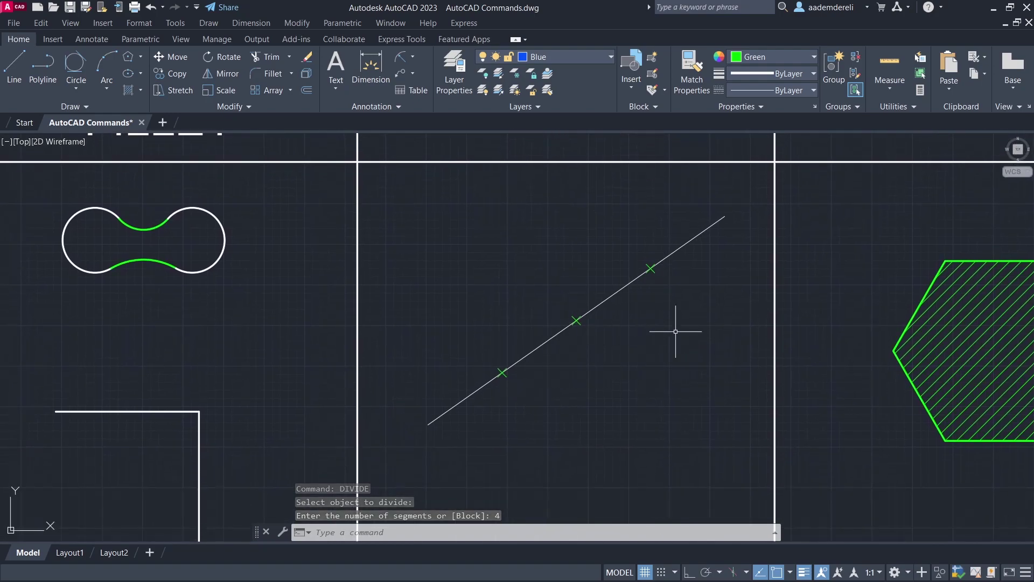
Change the point style to the X-shaped marker for the DIVIDE line's points
left_click(890, 106)
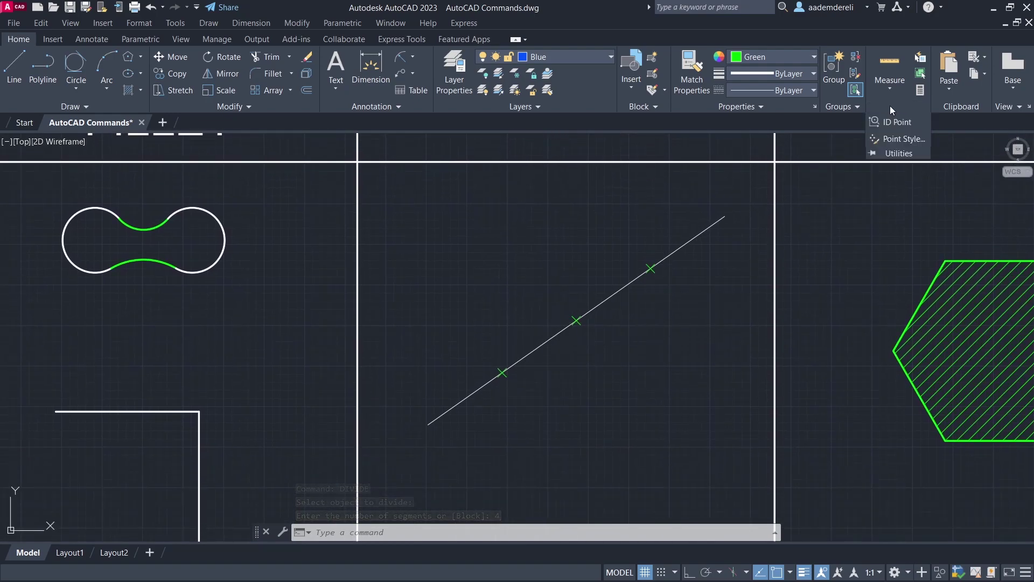
left_click(906, 140)
left_click_drag(830, 180, 858, 205)
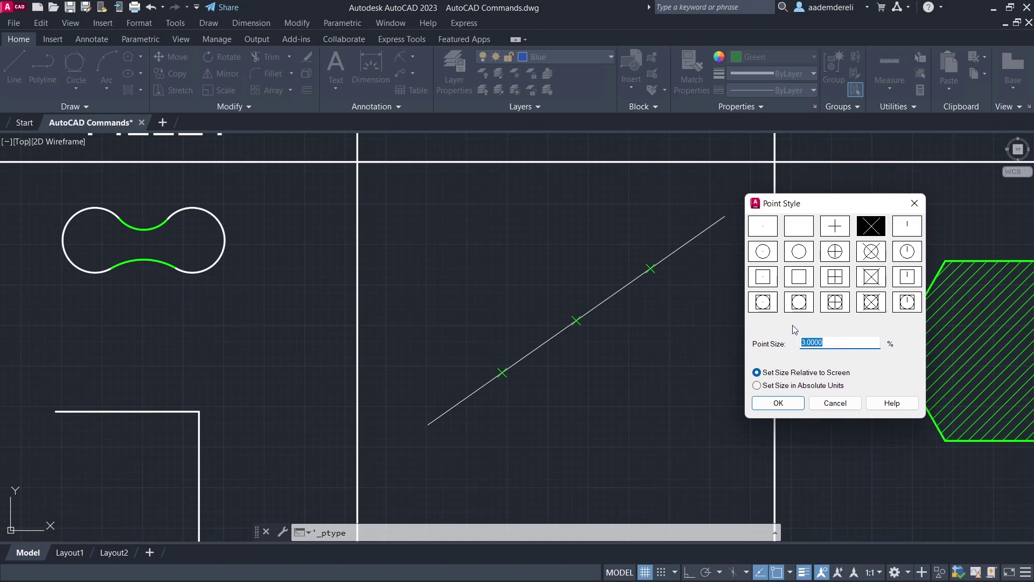
type("4")
key("Return")
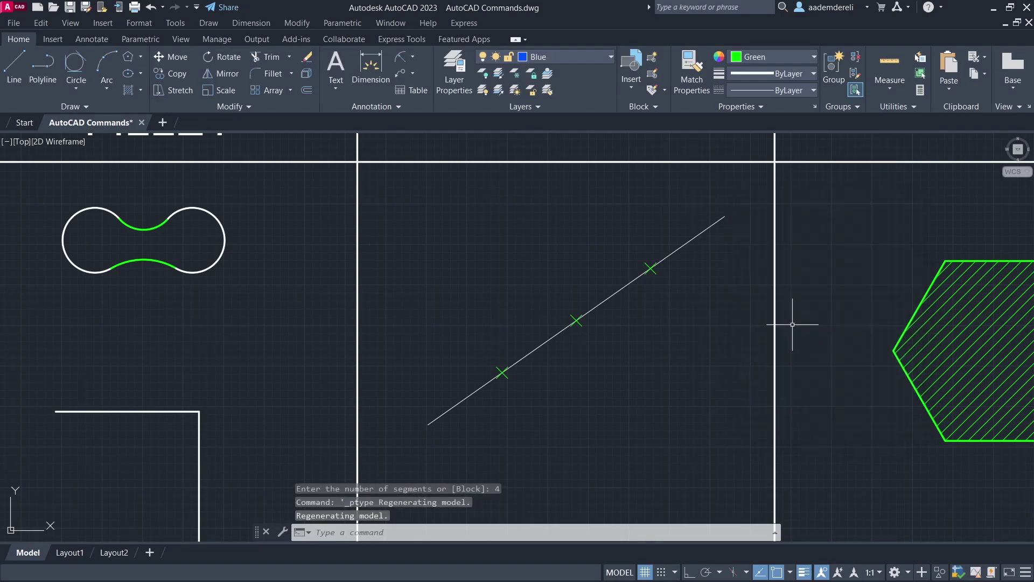
Raise the point size so the three X markers on the divided line display larger
key("Return")
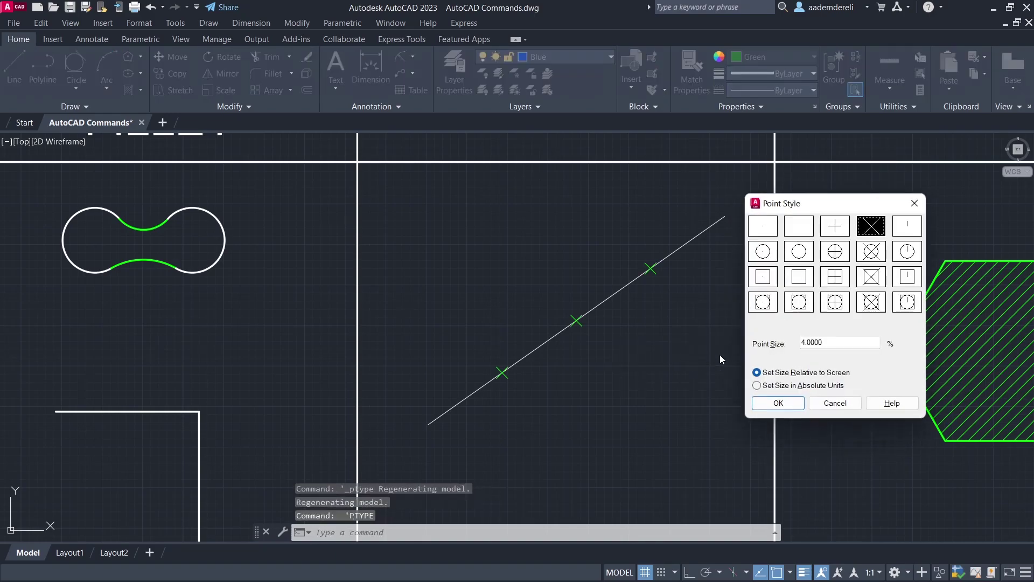
double_click(816, 345)
key("Return")
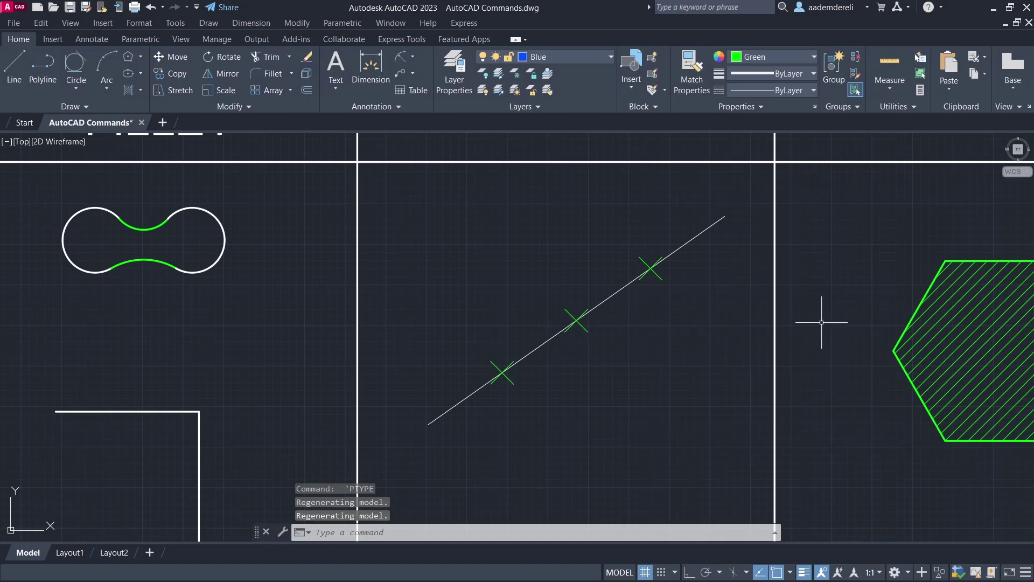
scroll(822, 322, "down", 2)
middle_click_drag(859, 286, 570, 334)
scroll(685, 311, "up", 2)
scroll(588, 292, "down", 1)
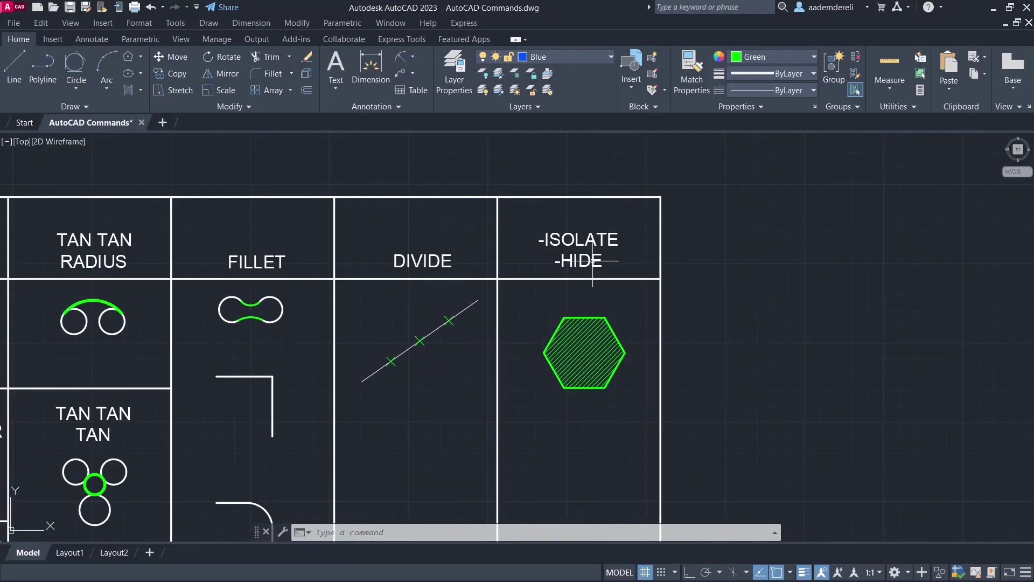
left_click(624, 322)
left_click(584, 377)
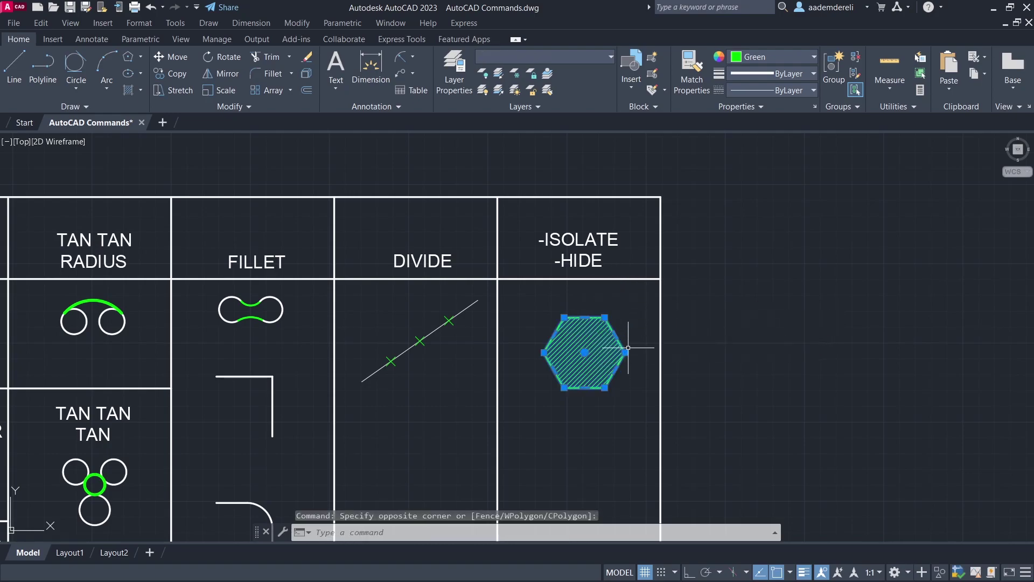
left_click(937, 570)
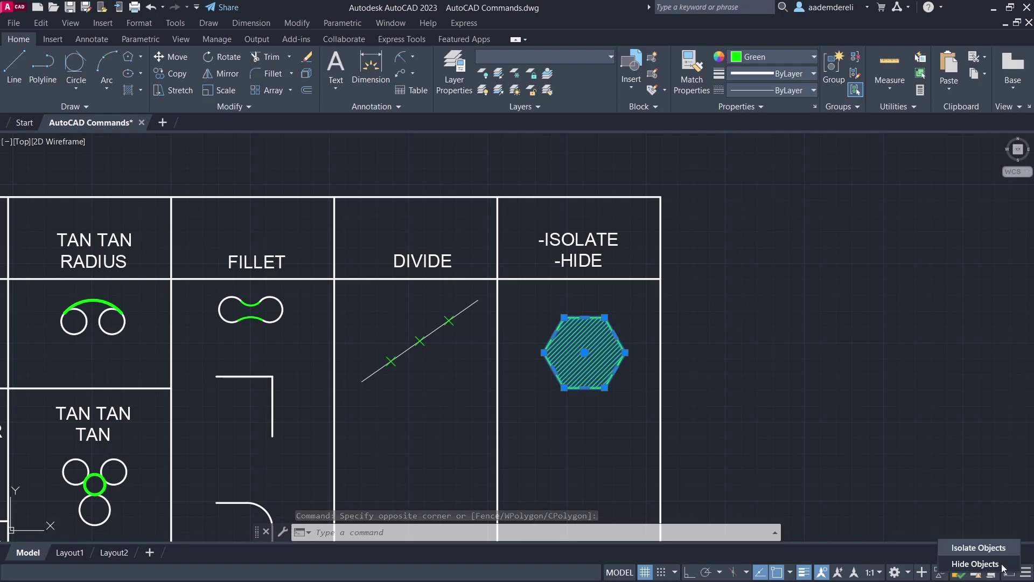
left_click(1002, 565)
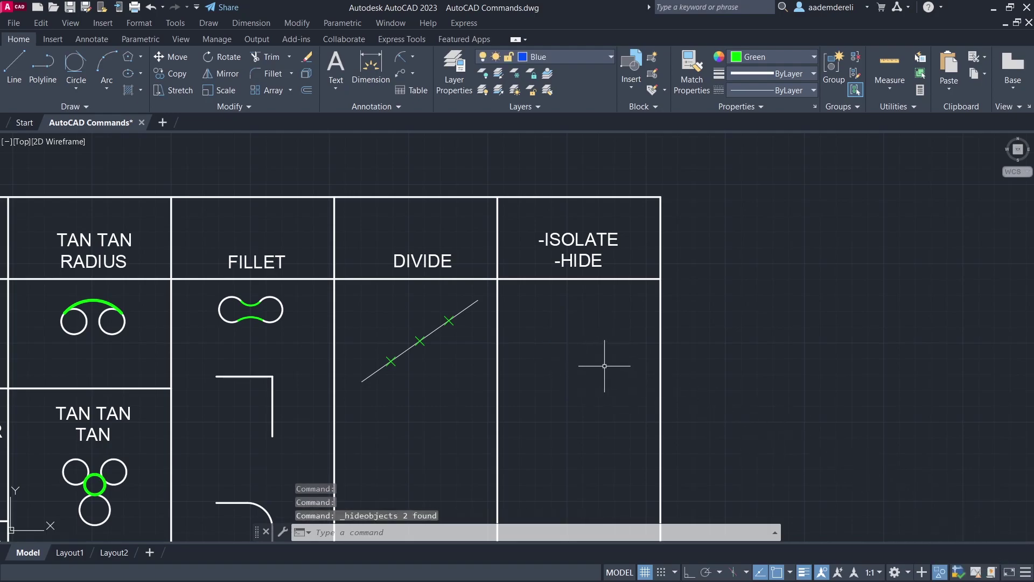
left_click(940, 570)
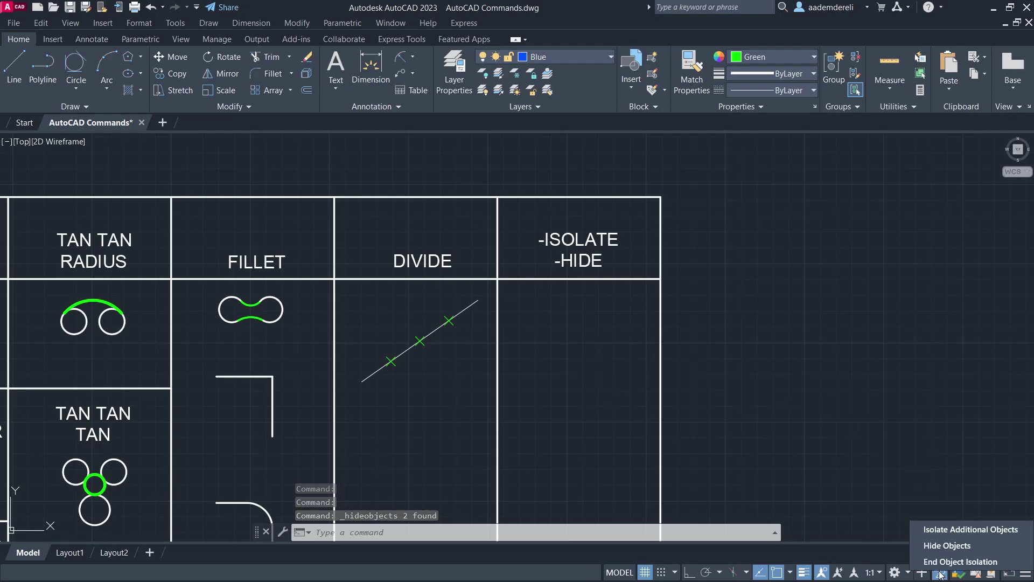
left_click(1011, 563)
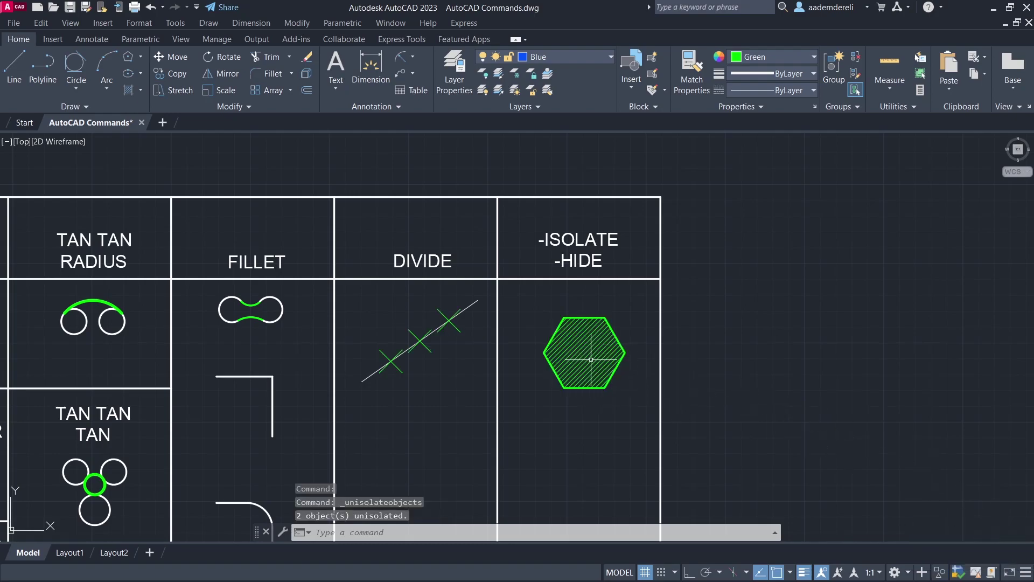
left_click(620, 309)
left_click(579, 344)
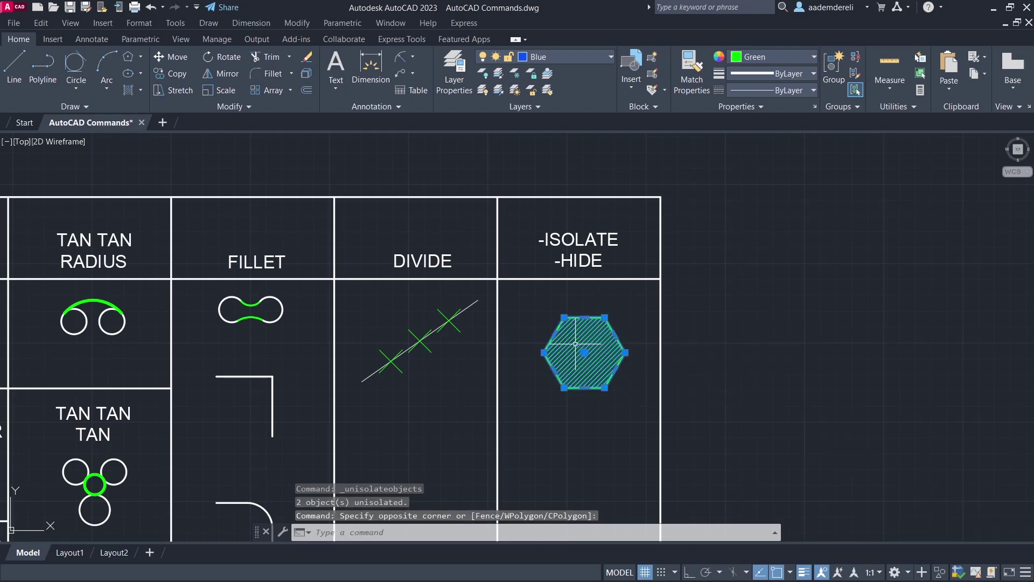
left_click(939, 572)
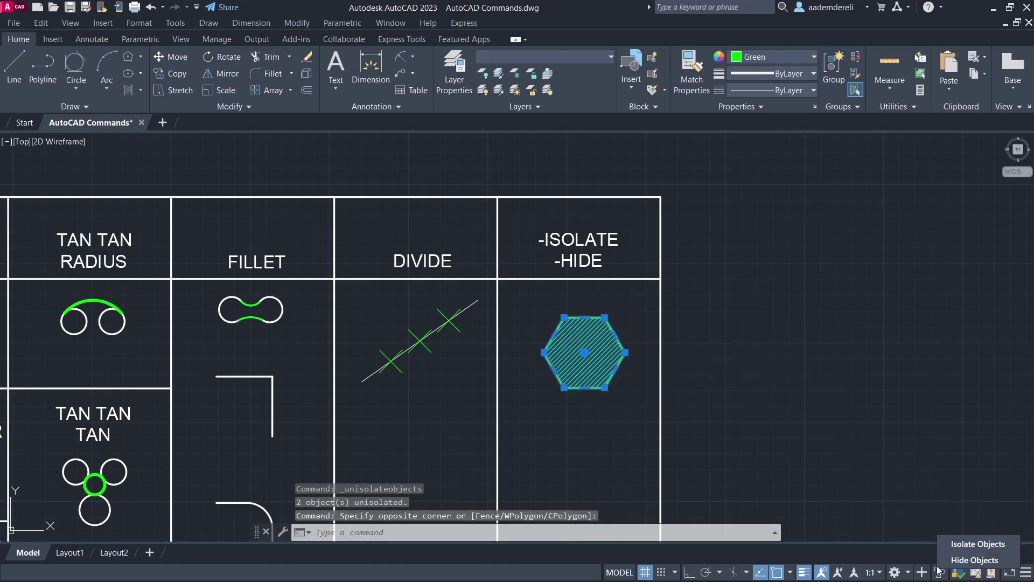
left_click(991, 544)
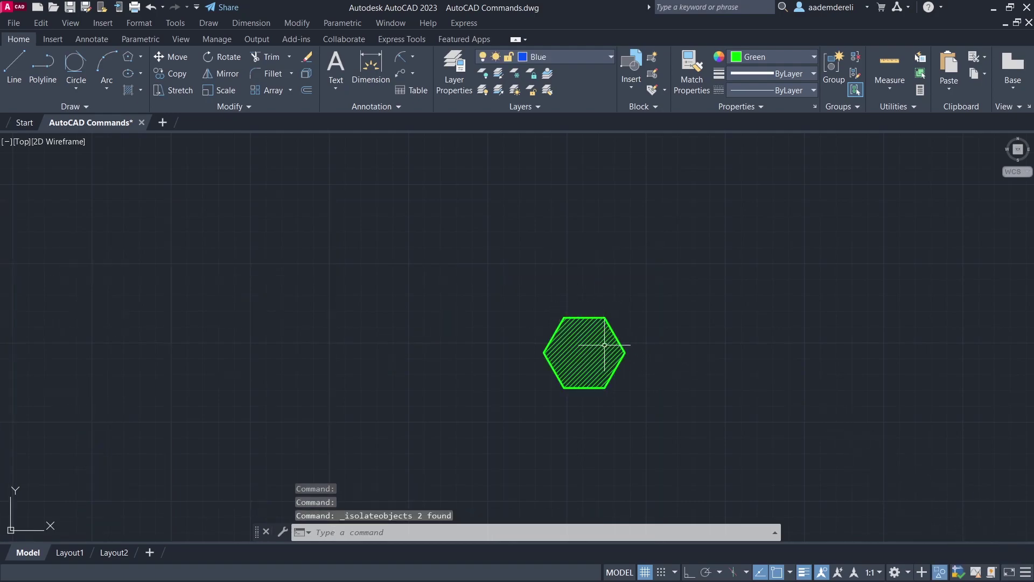
middle_click_drag(596, 347, 602, 293)
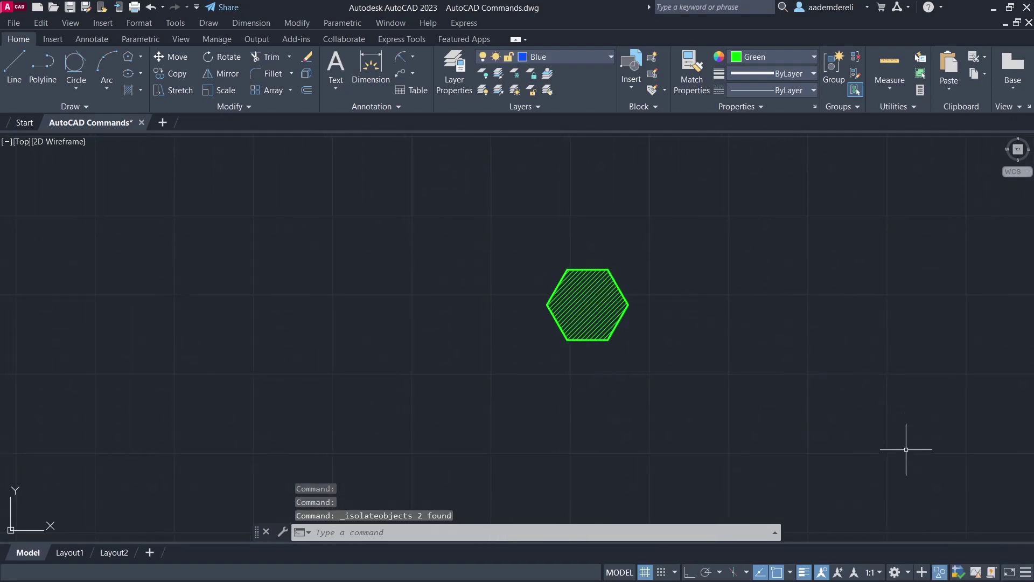
left_click(942, 572)
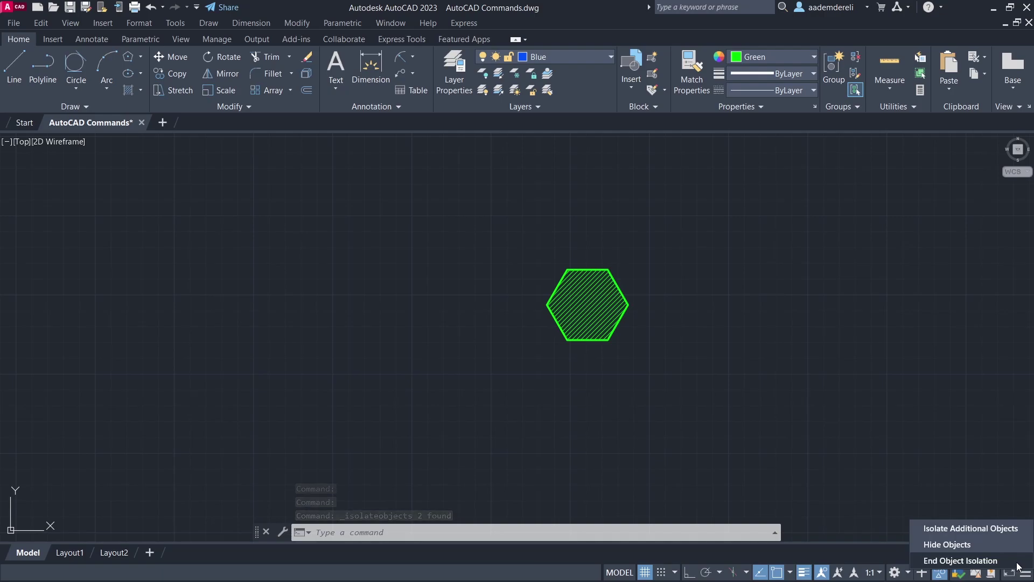
left_click(960, 560)
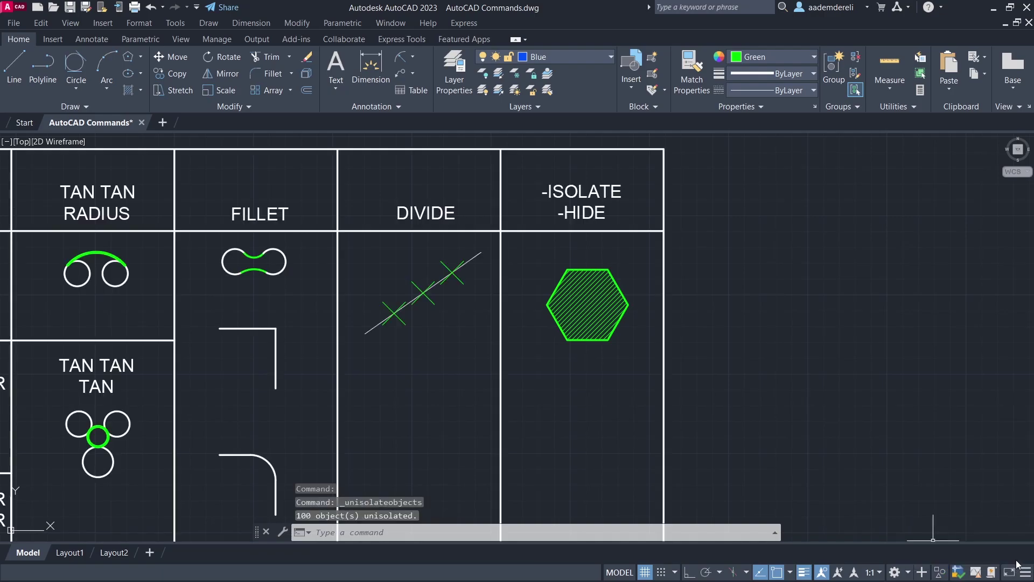
middle_click(694, 317)
middle_click(694, 317)
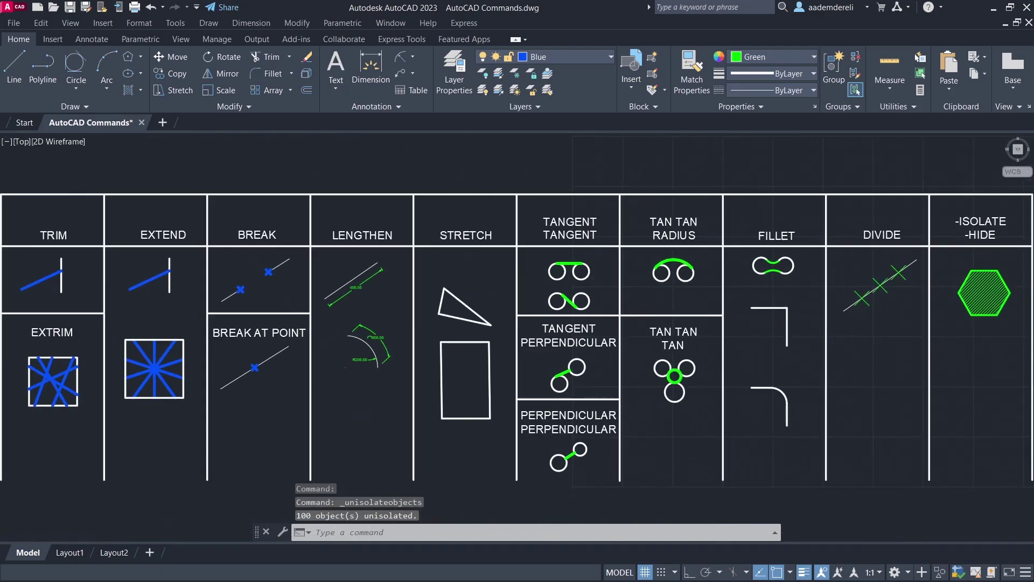